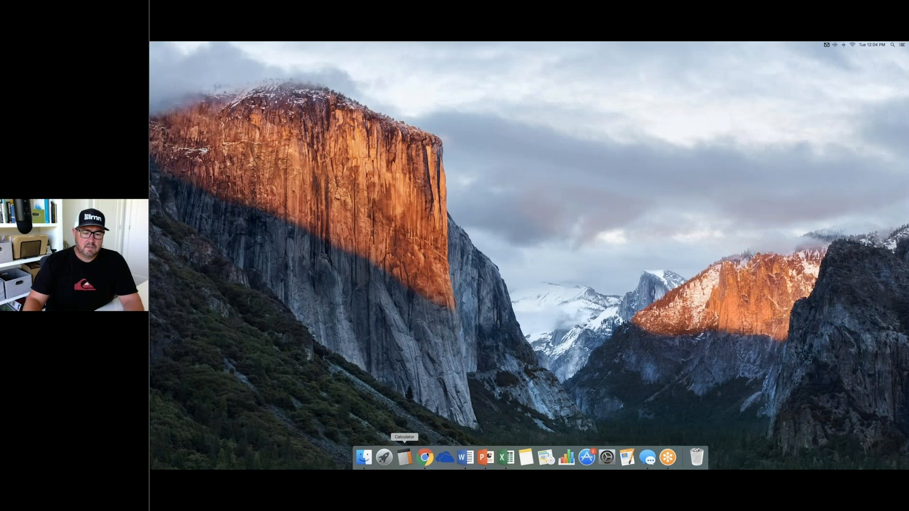
Step: Switch to Chrome and open the list of service estimates in LMN
{"action": "left_click", "coordinate": [435, 446]}
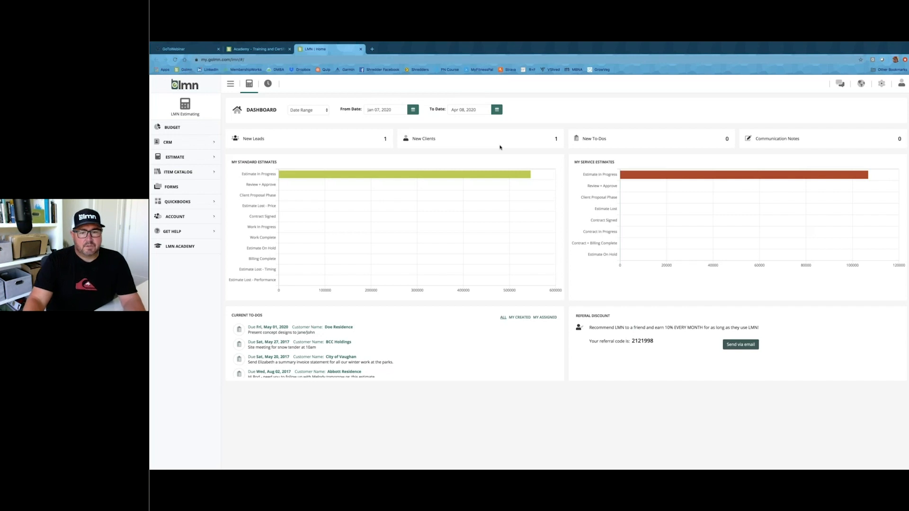
{"action": "left_click", "coordinate": [191, 160]}
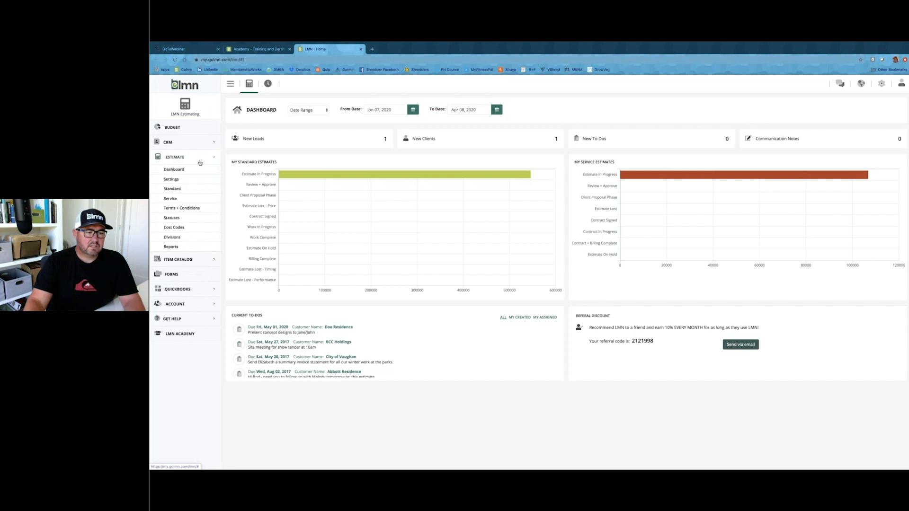
{"action": "left_click", "coordinate": [179, 198]}
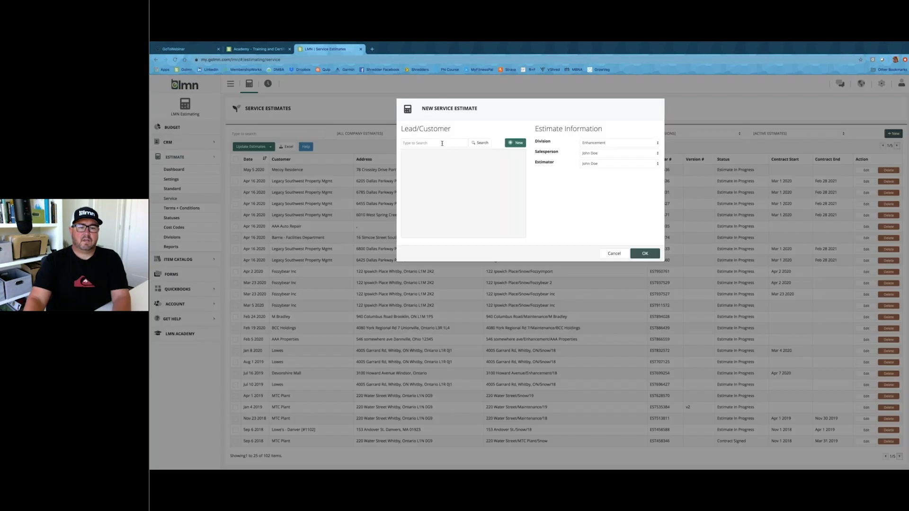
Step: Create a new service estimate in the Maintenance division for the existing residential customer, found by searching the surname
{"action": "left_click", "coordinate": [649, 143]}
{"action": "left_click", "coordinate": [642, 158]}
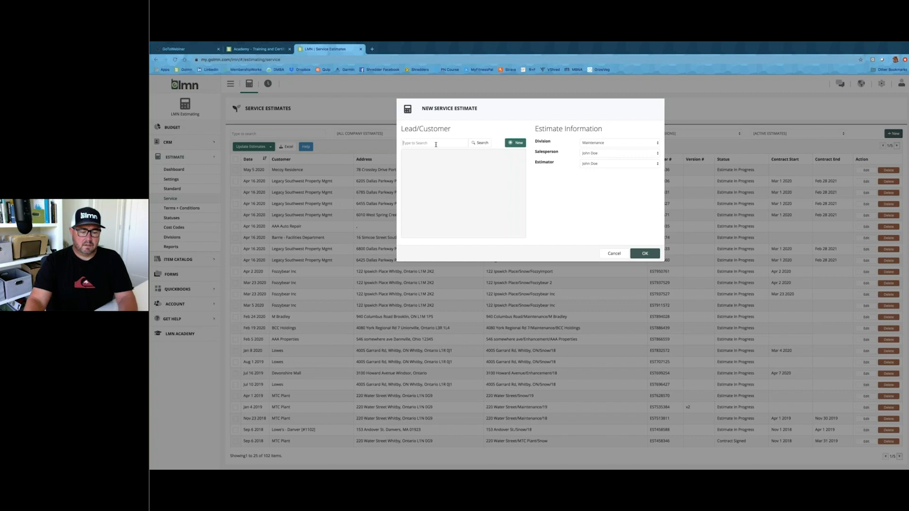
{"action": "type", "text": "Mecoy"}
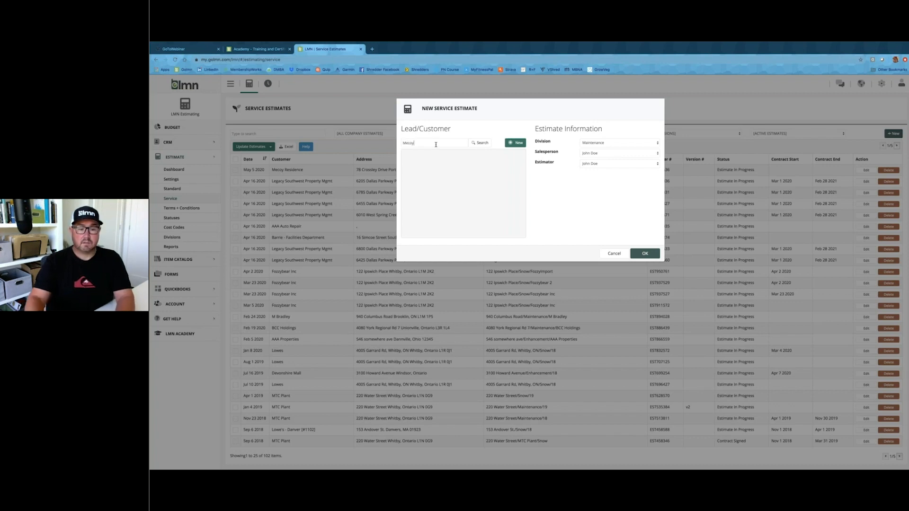
{"action": "left_click", "coordinate": [481, 142]}
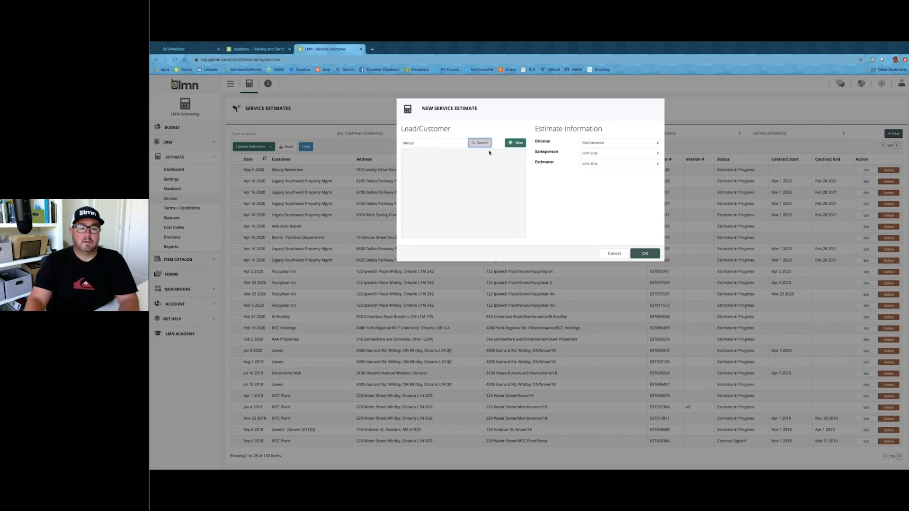
{"action": "left_click", "coordinate": [512, 162]}
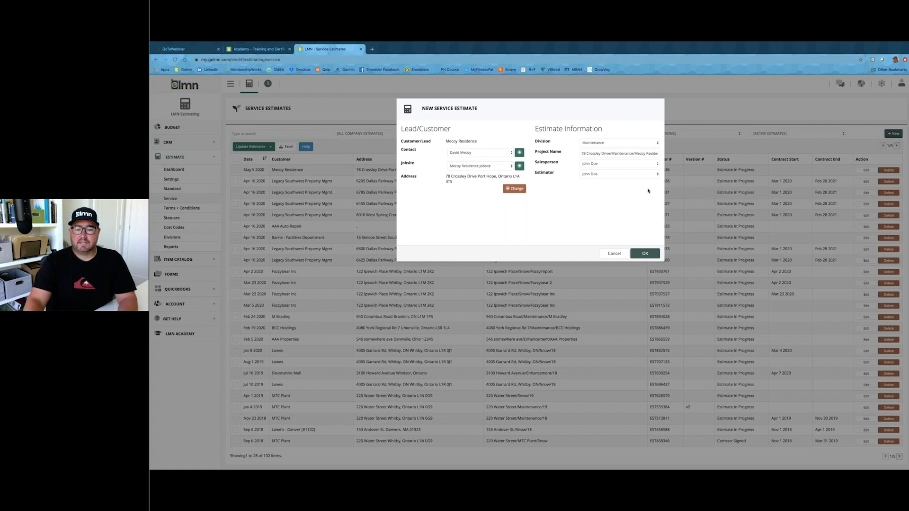
{"action": "left_click", "coordinate": [645, 253]}
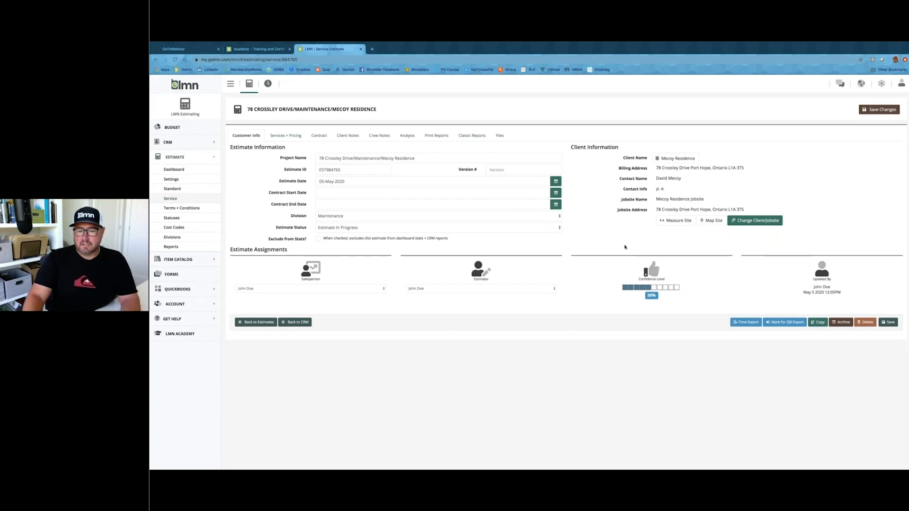
Step: Open the site measuring map for the jobsite and measure the area of the whole marked lot
{"action": "left_click", "coordinate": [674, 223]}
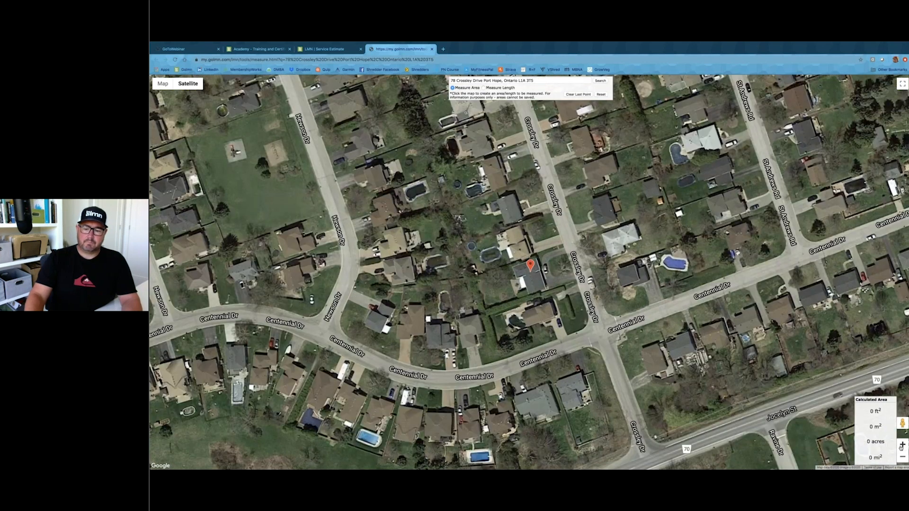
{"action": "left_click", "coordinate": [902, 446]}
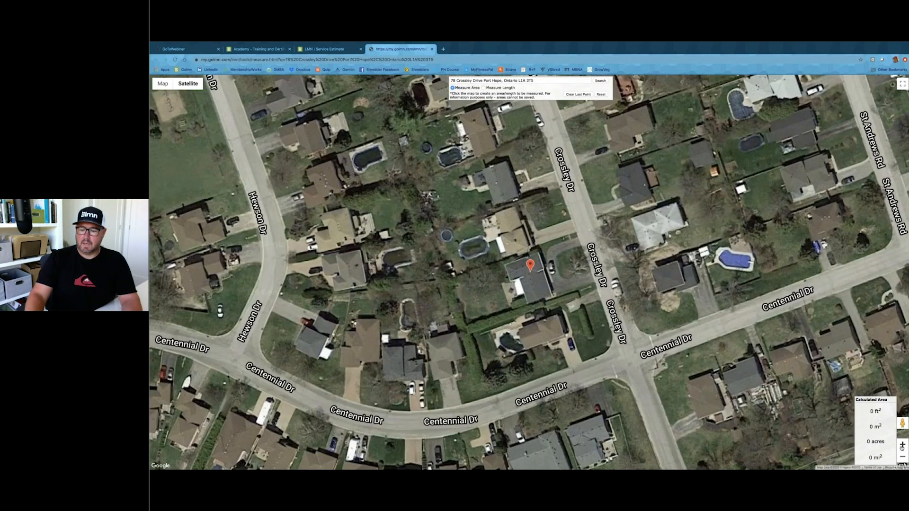
{"action": "left_click", "coordinate": [576, 234]}
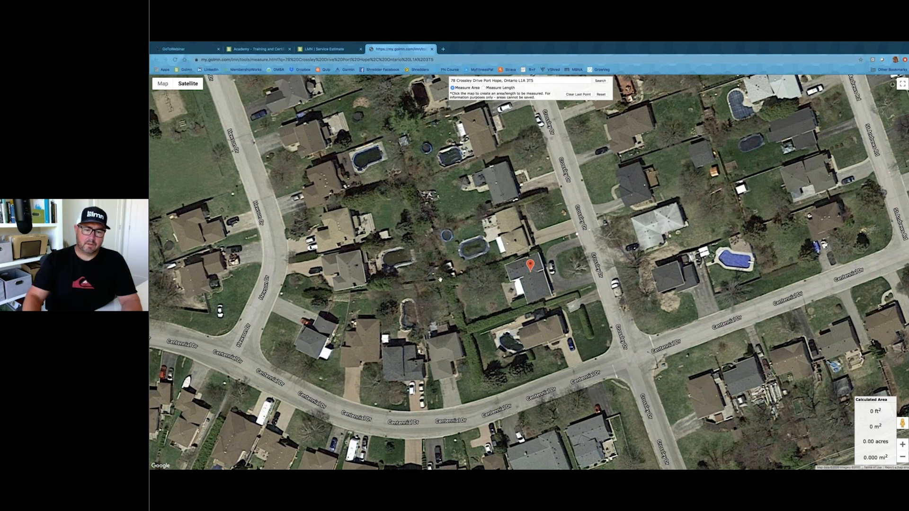
{"action": "left_click", "coordinate": [460, 334]}
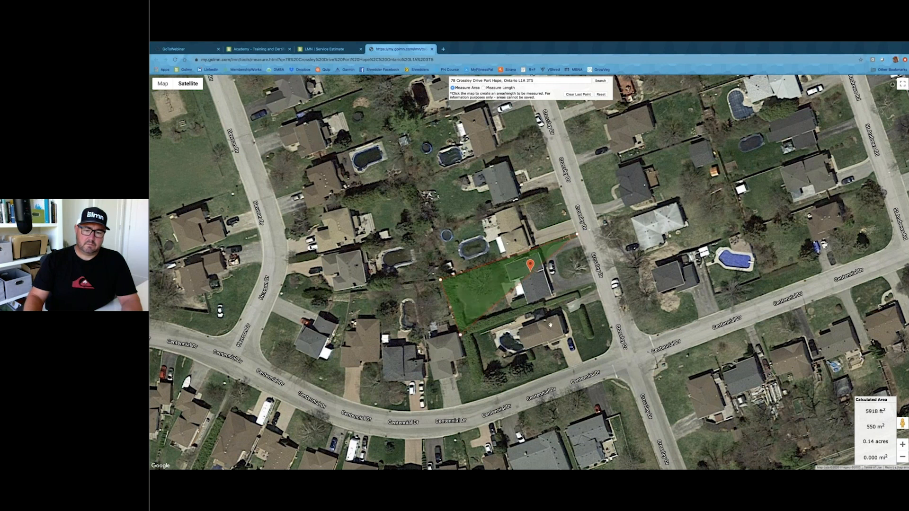
{"action": "left_click", "coordinate": [597, 290]}
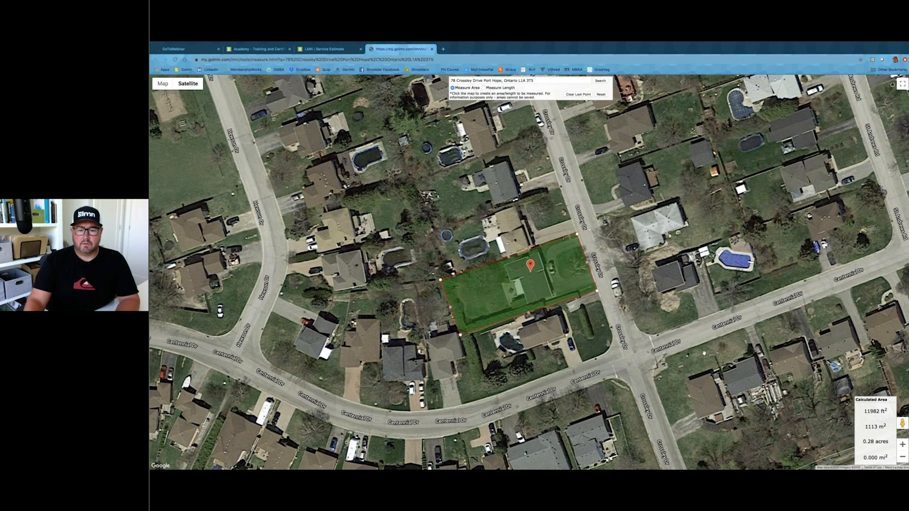
Step: Reset the lot outline and measure the marked house's footprint, extending the outline around the paved area behind it
{"action": "left_click", "coordinate": [605, 96]}
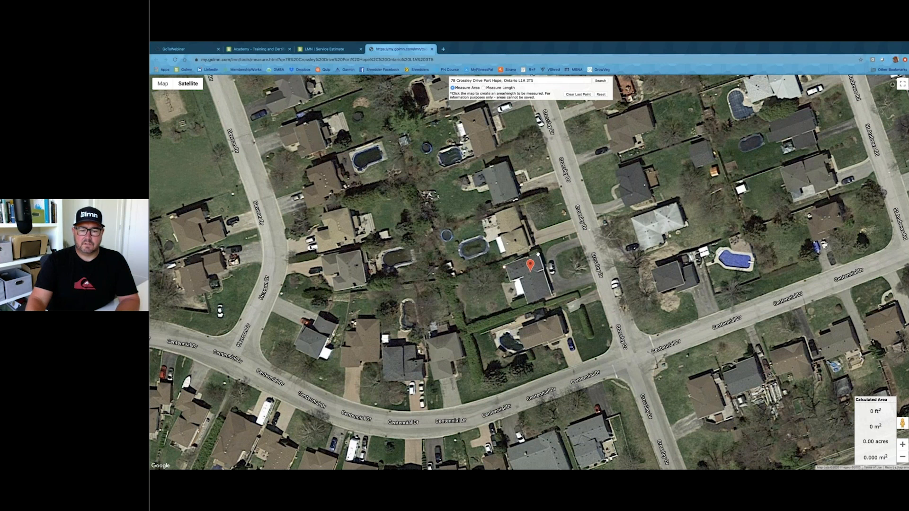
{"action": "left_click", "coordinate": [551, 294]}
{"action": "left_click", "coordinate": [527, 301]}
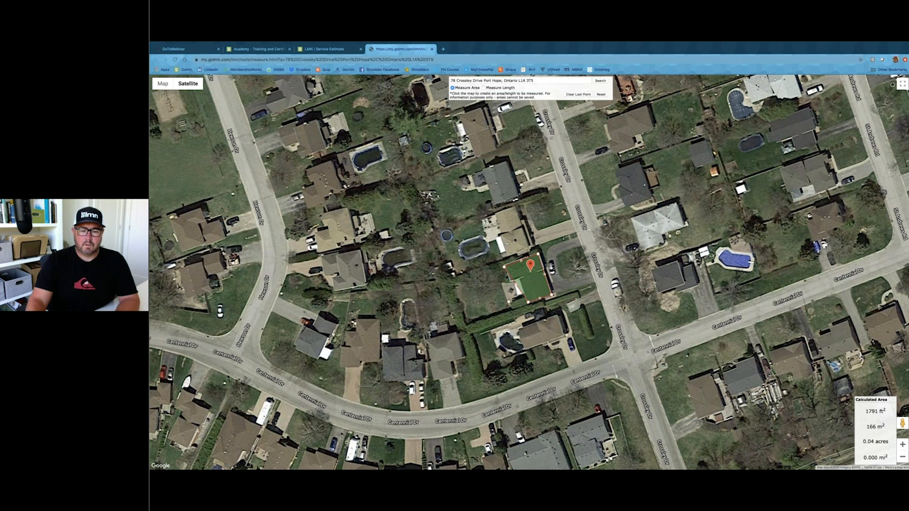
{"action": "mouse_move", "coordinate": [509, 301]}
{"action": "left_mouse_down"}
{"action": "mouse_move", "coordinate": [516, 319]}
{"action": "mouse_move", "coordinate": [519, 305]}
{"action": "mouse_move", "coordinate": [502, 303]}
{"action": "mouse_move", "coordinate": [512, 298]}
{"action": "mouse_move", "coordinate": [523, 312]}
{"action": "left_mouse_up"}
{"action": "left_click_drag", "start_coordinate": [516, 312], "coordinate": [519, 313]}
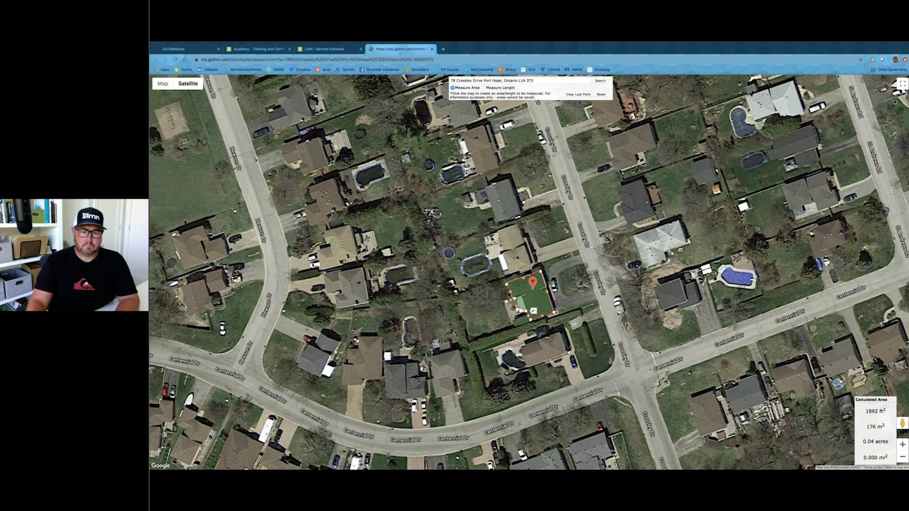
{"action": "left_click_drag", "start_coordinate": [510, 320], "coordinate": [505, 302]}
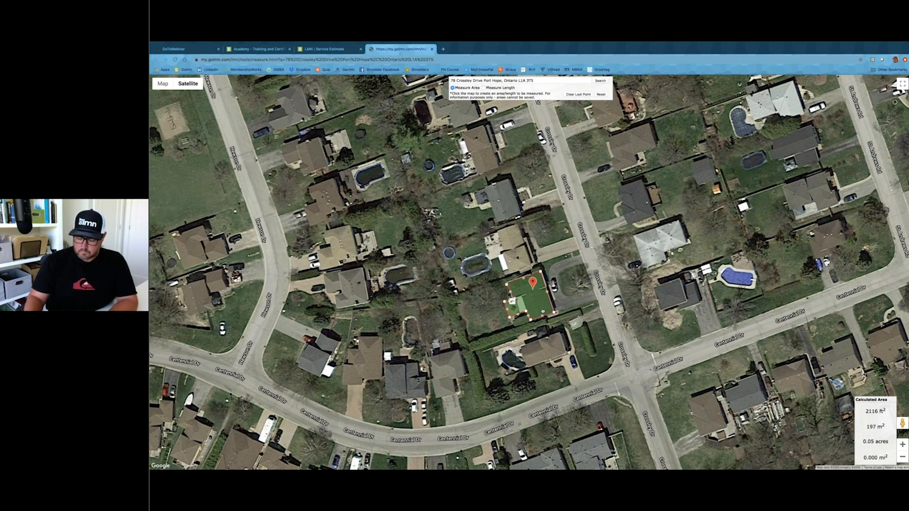
Step: Reset the house outline and measure the front yard area between the marked house and the street, including the curved driveway
{"action": "left_click", "coordinate": [580, 257]}
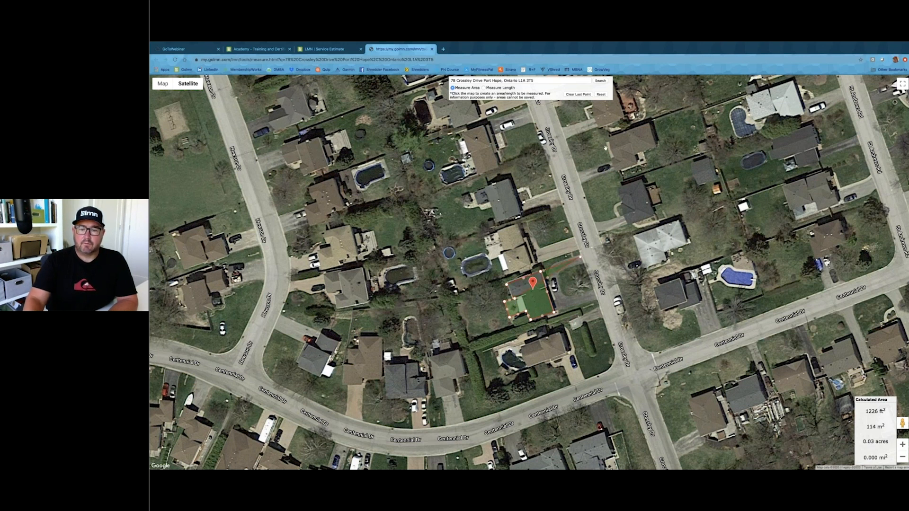
{"action": "left_click", "coordinate": [602, 95]}
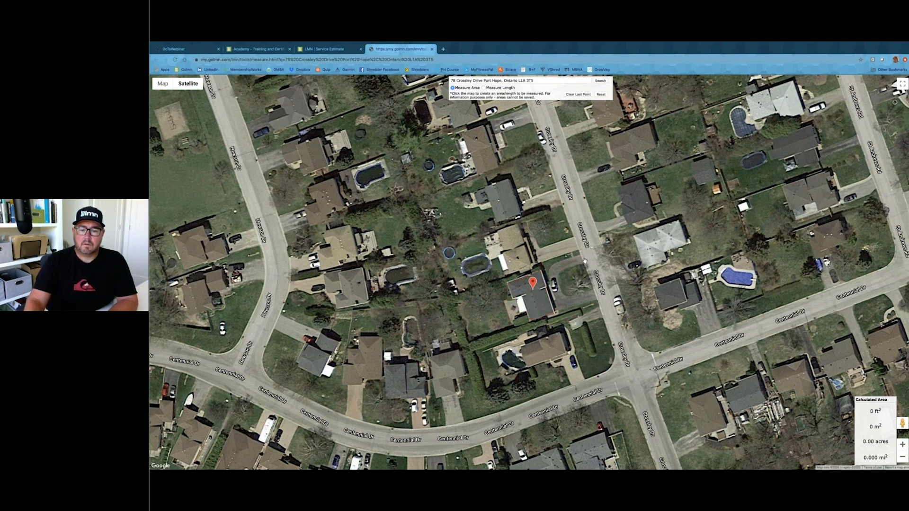
{"action": "left_click", "coordinate": [549, 280]}
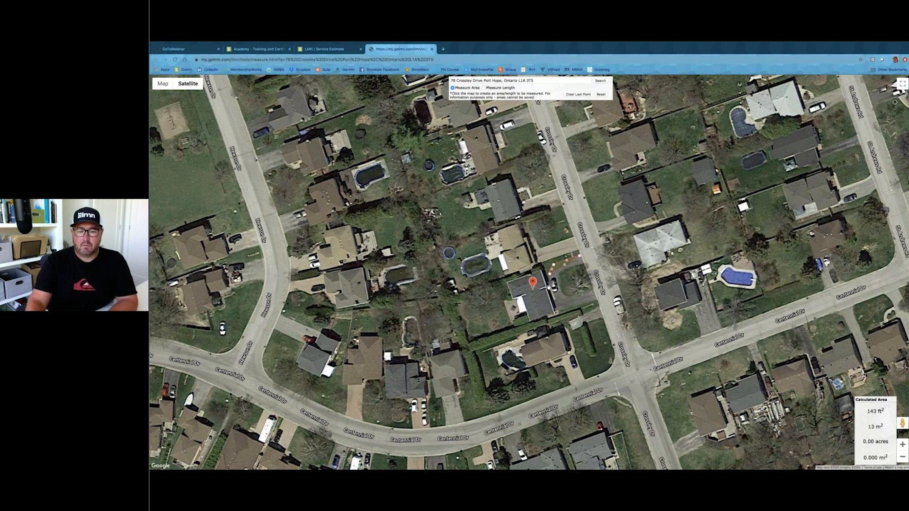
{"action": "left_click", "coordinate": [554, 293]}
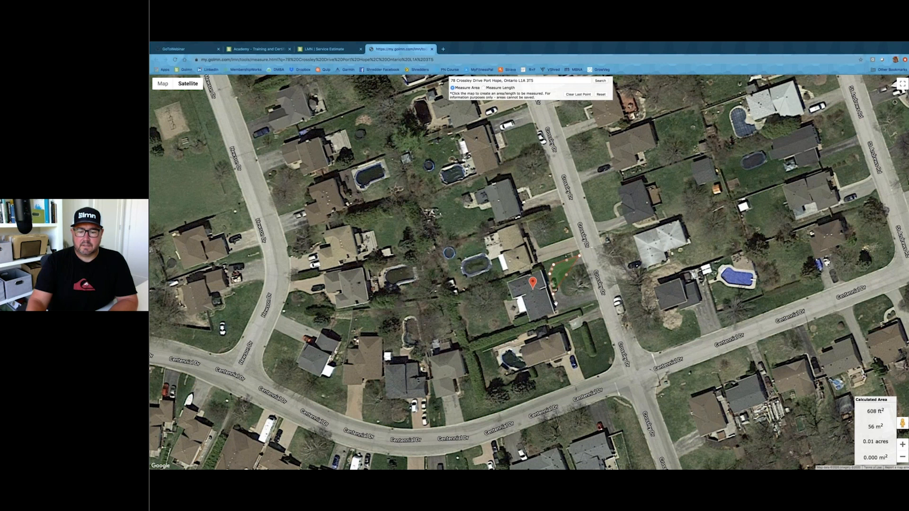
{"action": "left_click", "coordinate": [557, 306]}
{"action": "left_click", "coordinate": [564, 311]}
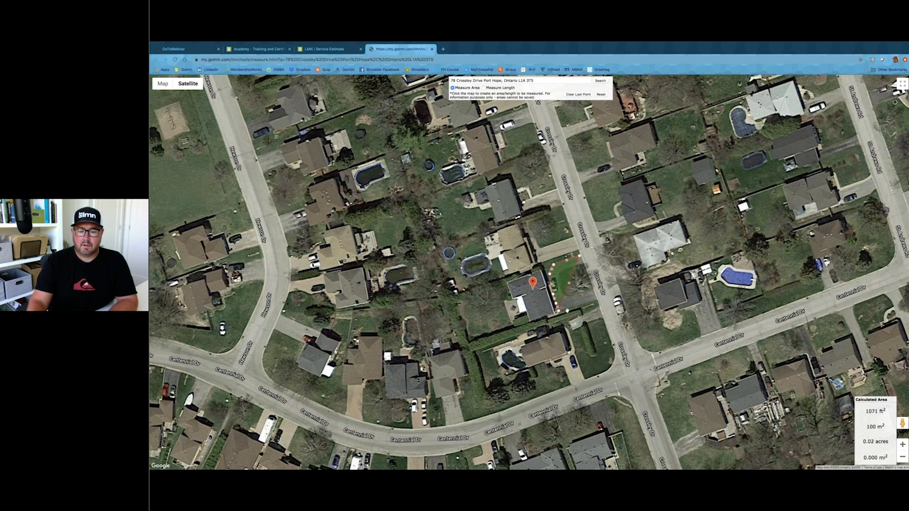
{"action": "left_click", "coordinate": [597, 301]}
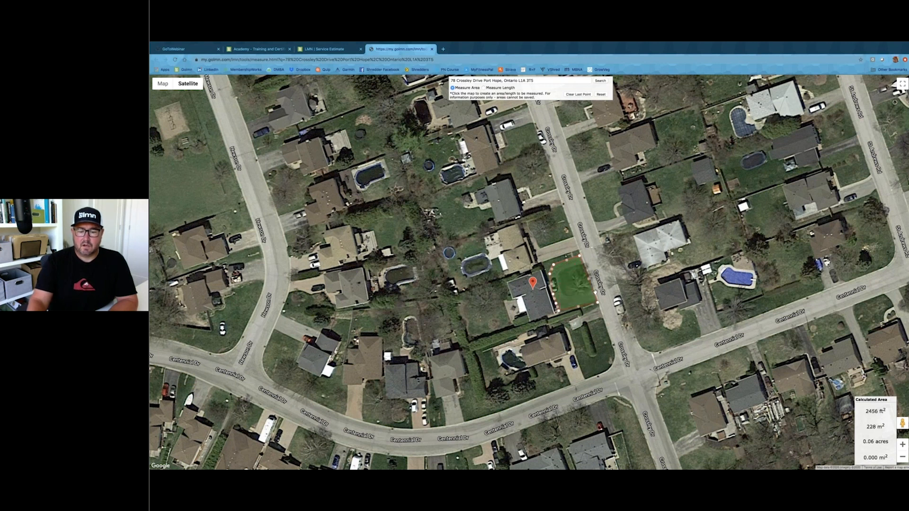
{"action": "left_click", "coordinate": [595, 292]}
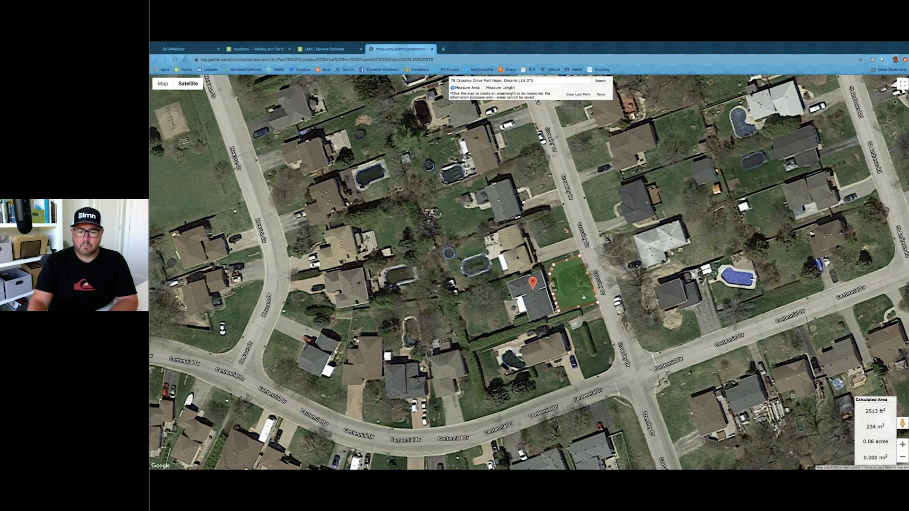
{"action": "left_click_drag", "start_coordinate": [579, 299], "coordinate": [554, 304]}
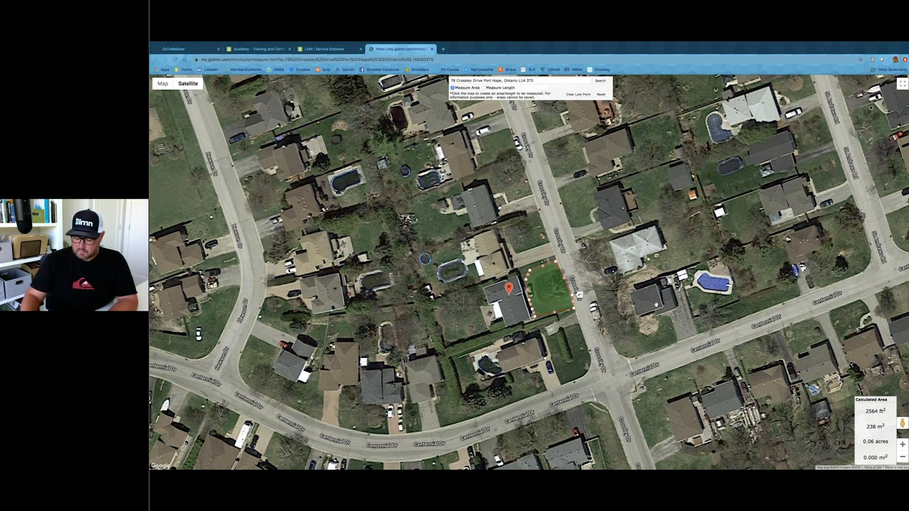
Step: Reset the front yard measurement on the map and return to the customer's service estimate
{"action": "left_click", "coordinate": [601, 94]}
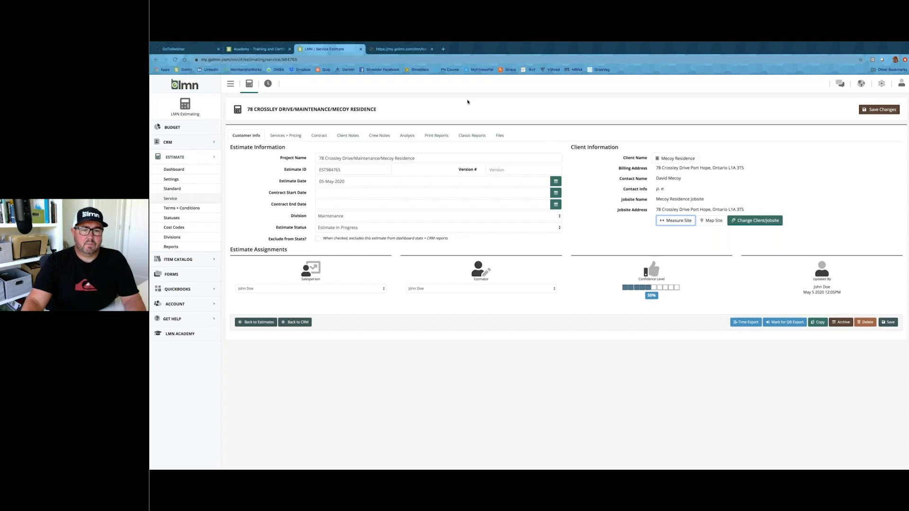
{"action": "left_click", "coordinate": [412, 53]}
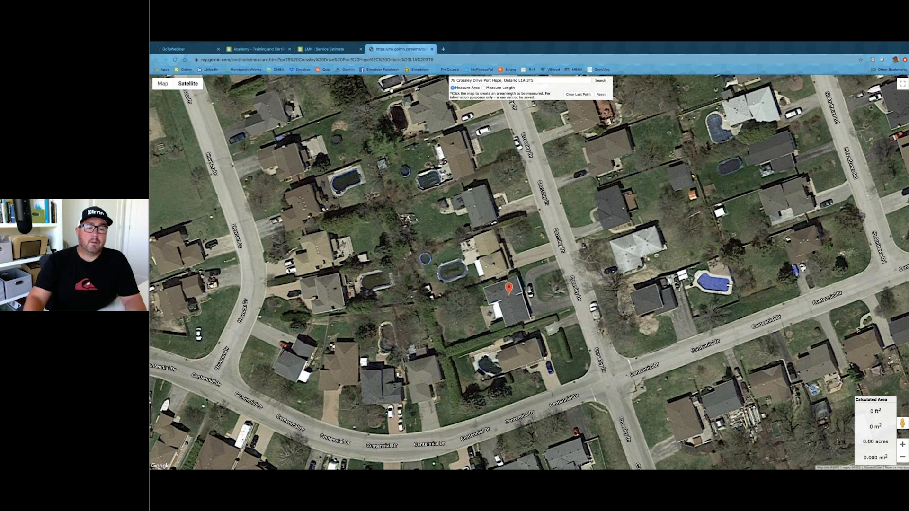
{"action": "left_click", "coordinate": [327, 49]}
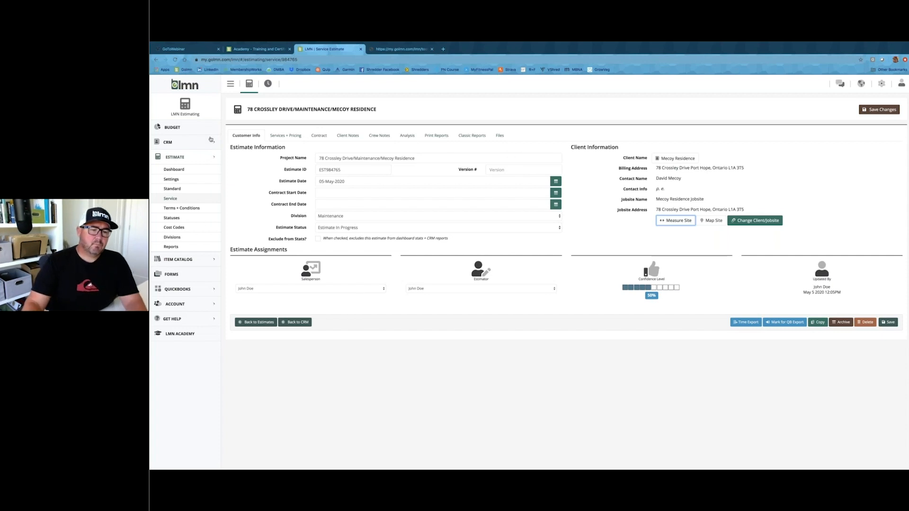
Step: Start a new service in the estimate named "Weekly Mowing" with the billing type Per Season
{"action": "left_click", "coordinate": [296, 137]}
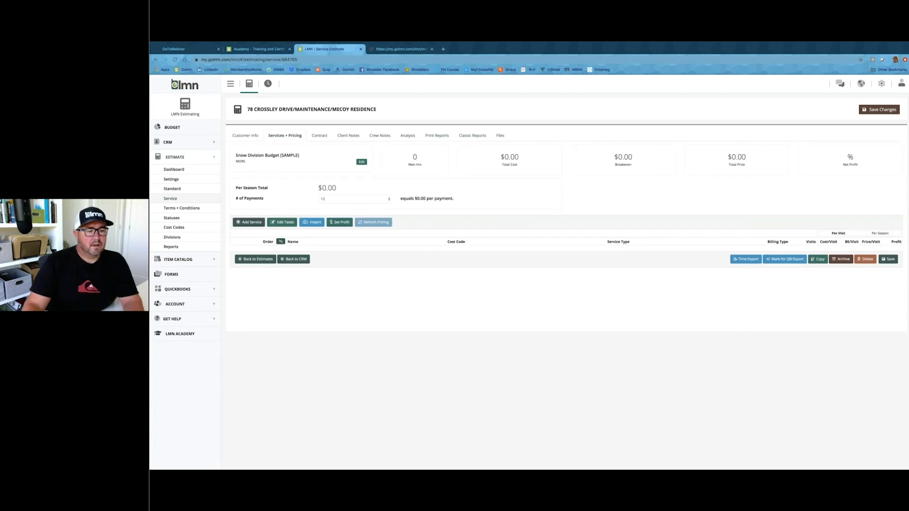
{"action": "left_click", "coordinate": [258, 221]}
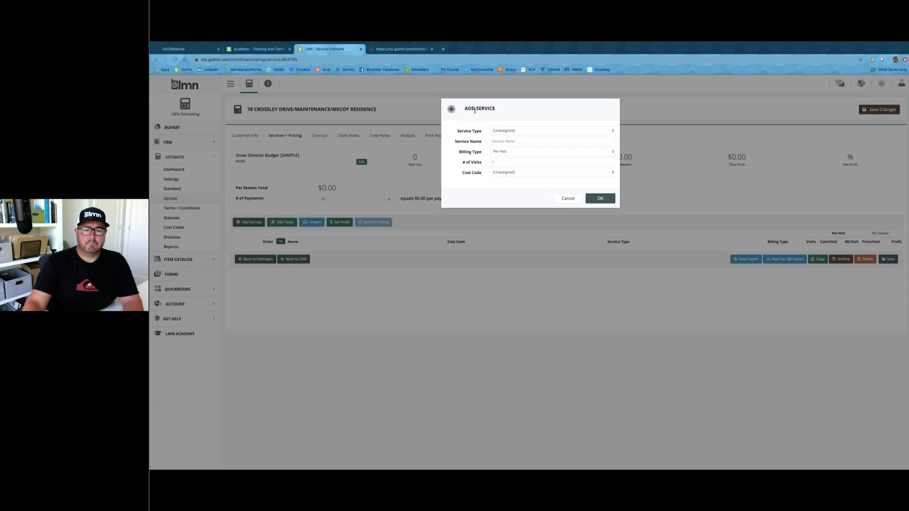
{"action": "left_click", "coordinate": [519, 140]}
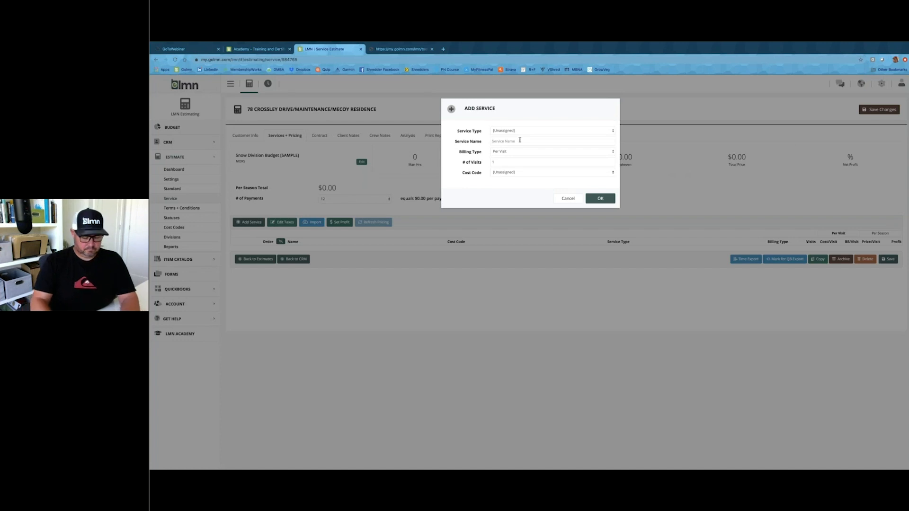
{"action": "type", "text": "Weekly Mowing"}
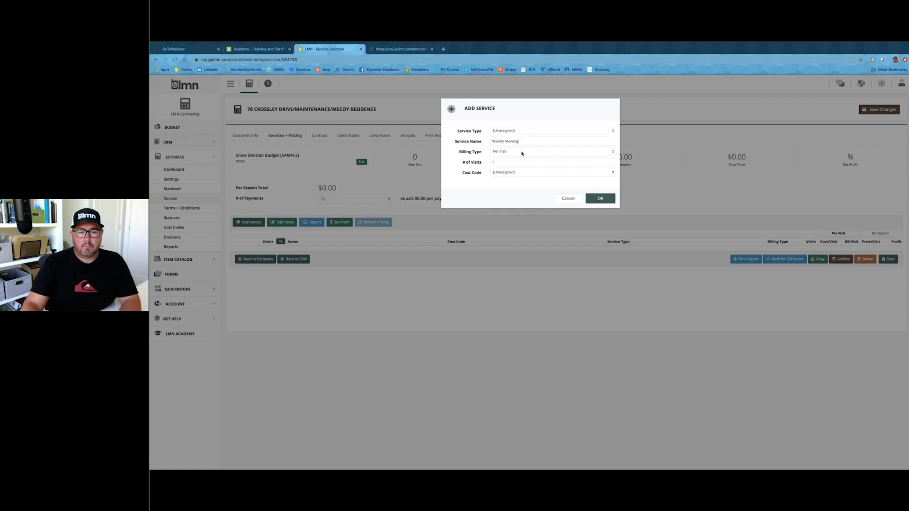
{"action": "left_click", "coordinate": [522, 153]}
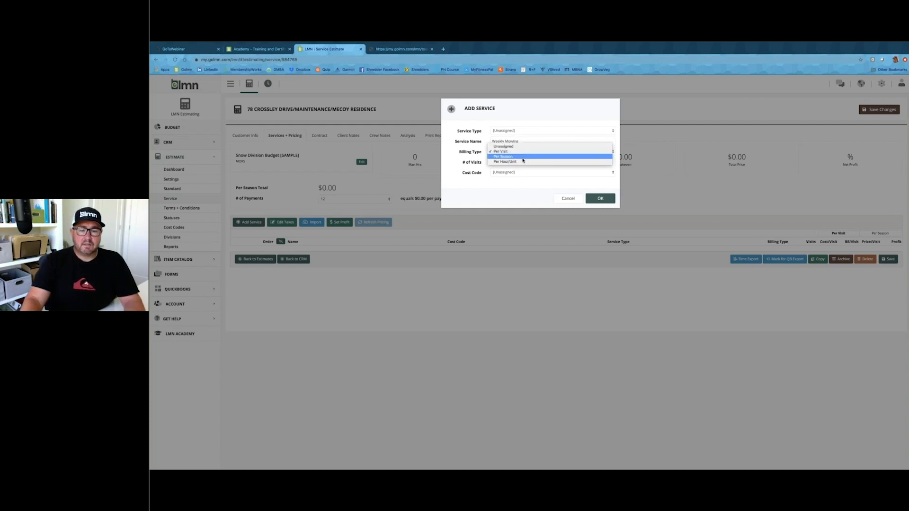
{"action": "left_click", "coordinate": [523, 157]}
{"action": "left_click", "coordinate": [527, 152]}
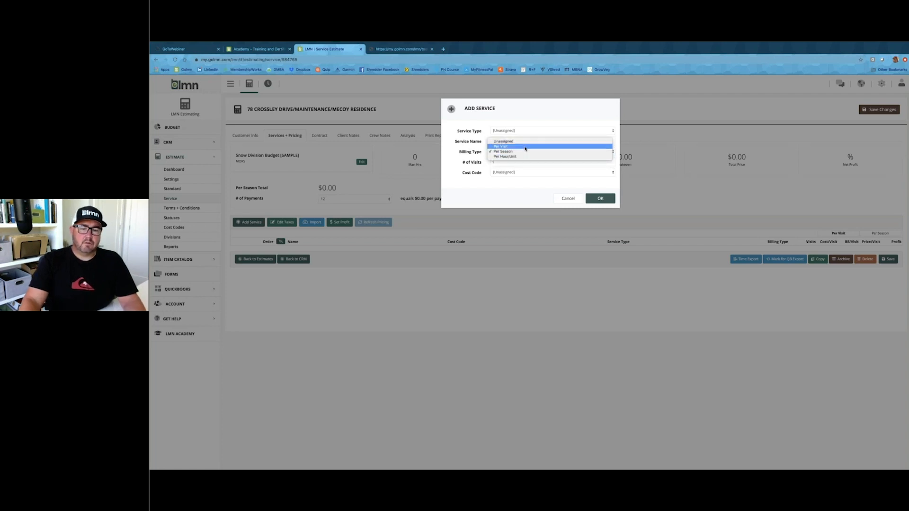
{"action": "left_click", "coordinate": [524, 153]}
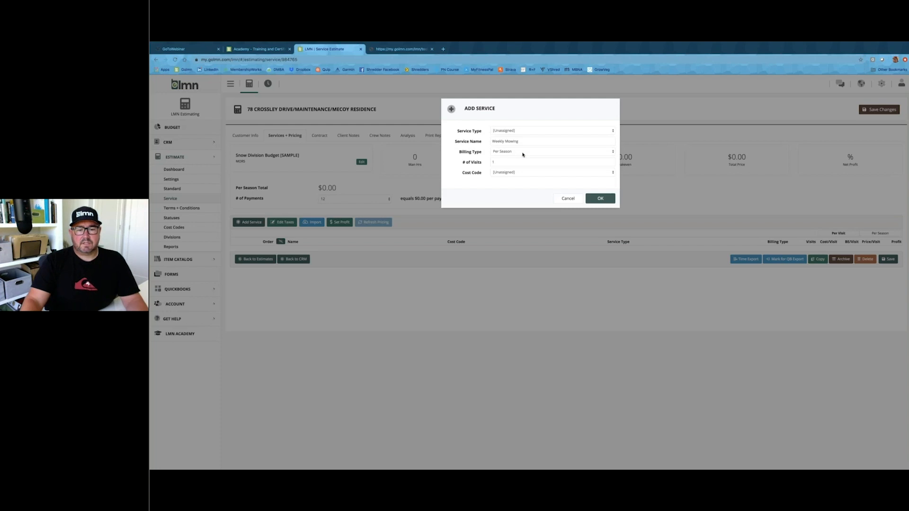
Step: Set the mowing service to 30 visits with cost code 200 Grounds Maintenance and add it to the estimate
{"action": "left_click_drag", "start_coordinate": [487, 162], "coordinate": [484, 162]}
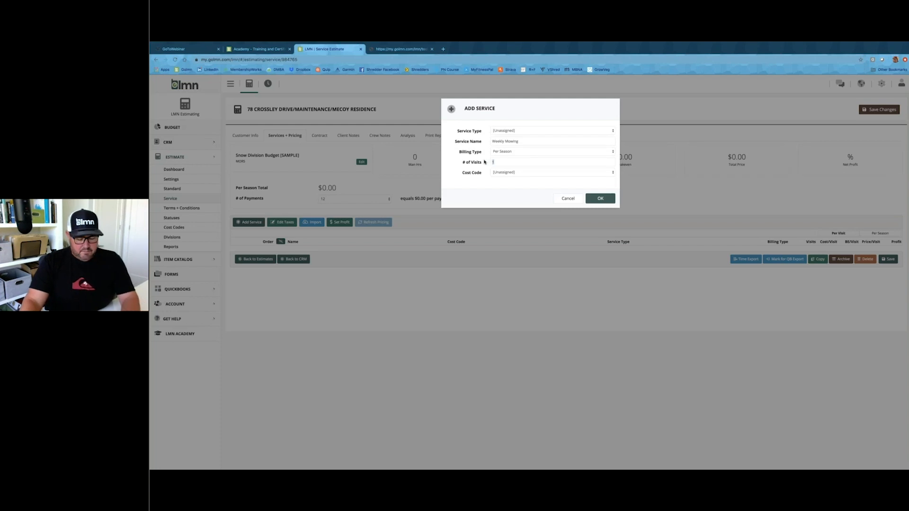
{"action": "left_click", "coordinate": [530, 173]}
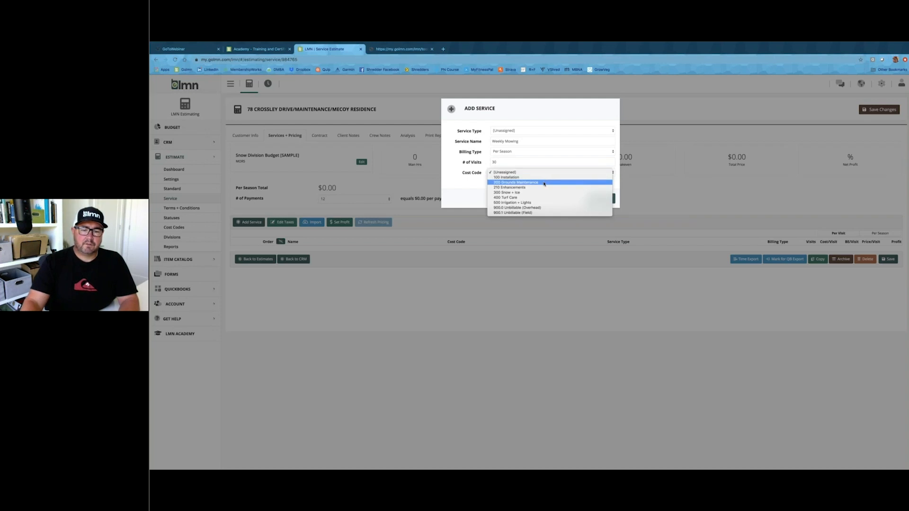
{"action": "left_click", "coordinate": [544, 182]}
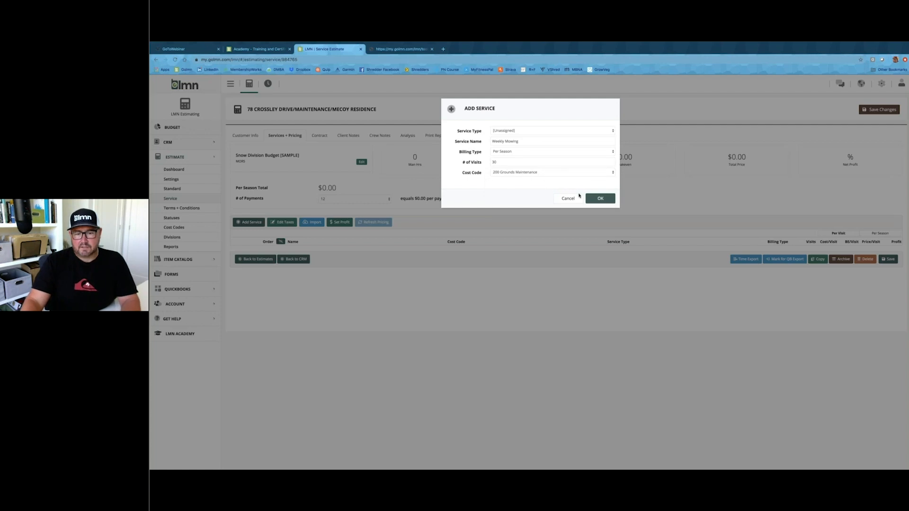
{"action": "left_click", "coordinate": [599, 199]}
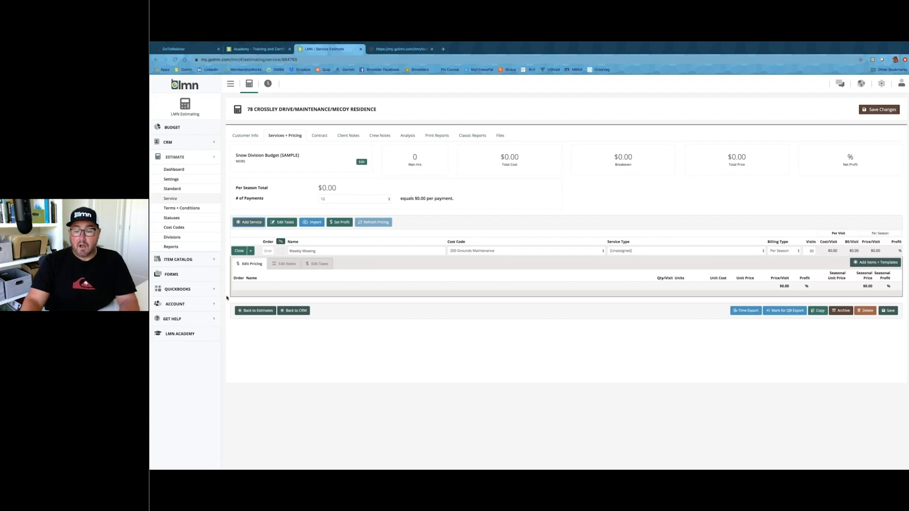
Step: Try to add the first Residential Mowing template to the Weekly Mowing service and save the estimate
{"action": "left_click", "coordinate": [869, 263]}
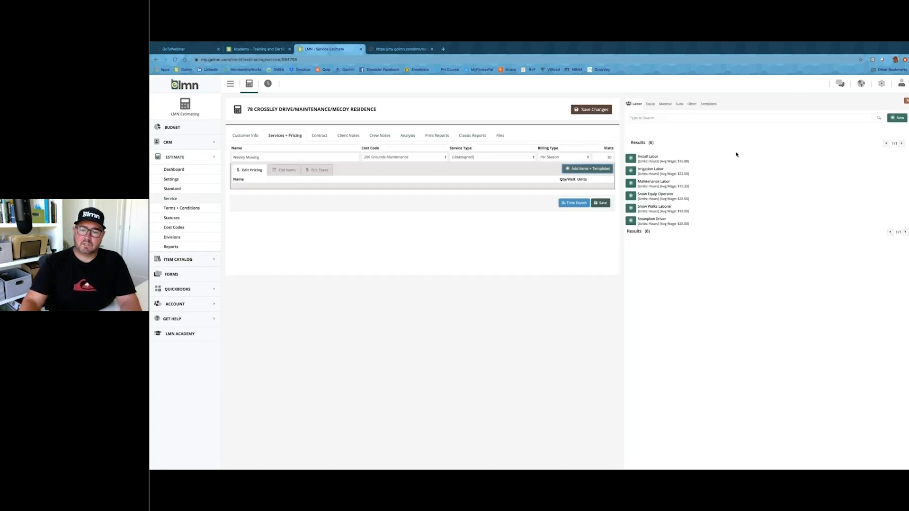
{"action": "left_click", "coordinate": [709, 104]}
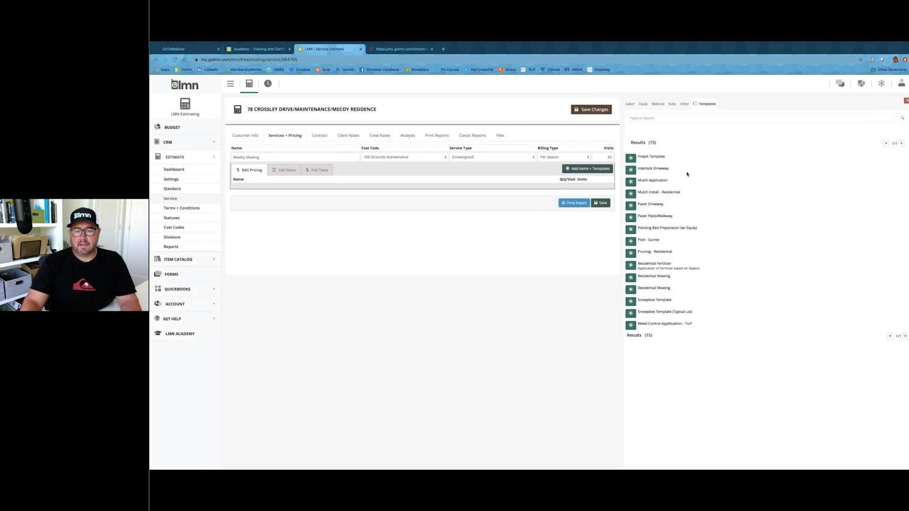
{"action": "left_click", "coordinate": [631, 278]}
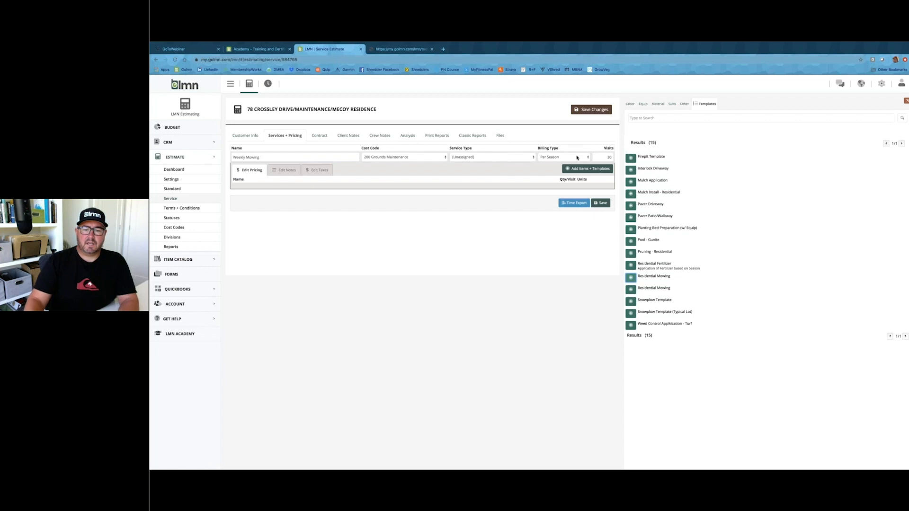
{"action": "left_click", "coordinate": [311, 158]}
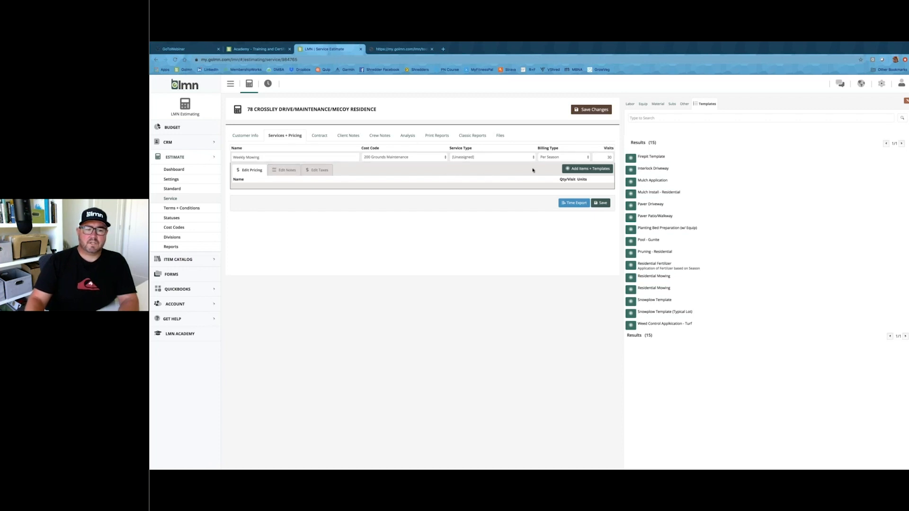
{"action": "left_click", "coordinate": [593, 202]}
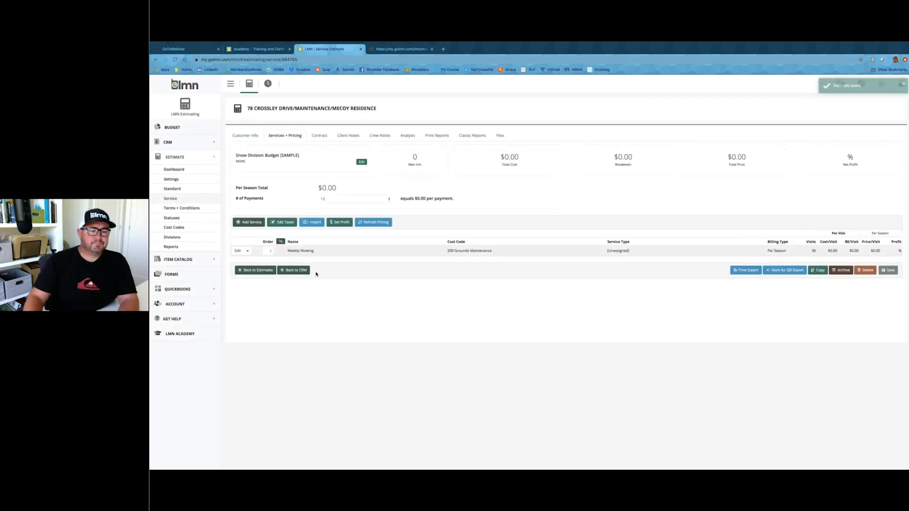
Step: Reopen the Weekly Mowing service for editing and add Maintenance Labor to its pricing items
{"action": "left_click", "coordinate": [238, 251]}
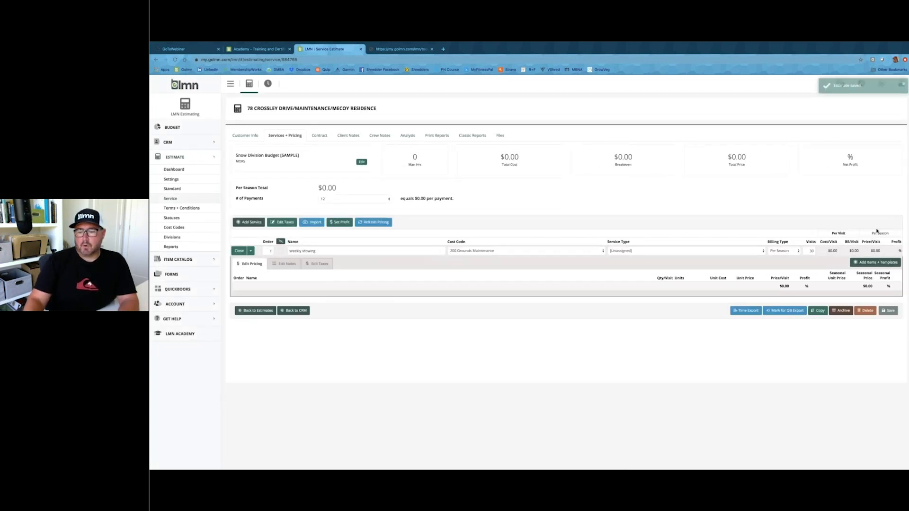
{"action": "left_click", "coordinate": [875, 262]}
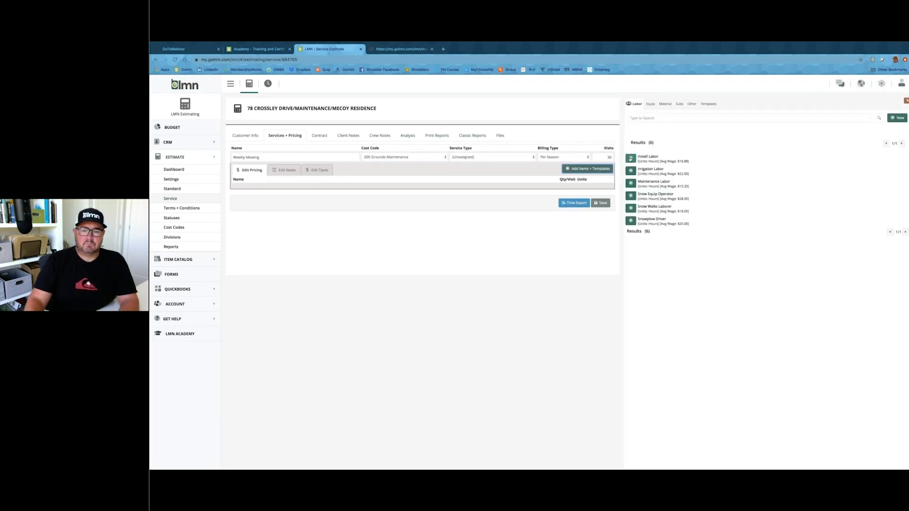
{"action": "left_click", "coordinate": [631, 183]}
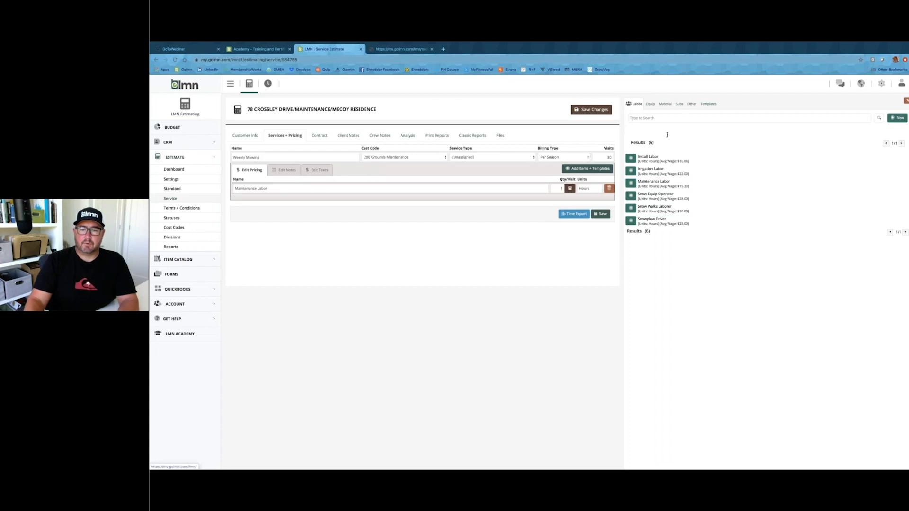
Step: Add the Crew Truck + Maintenance Trailer equipment at 0.5 hours per visit, save the estimate and close the service details
{"action": "left_click", "coordinate": [649, 103]}
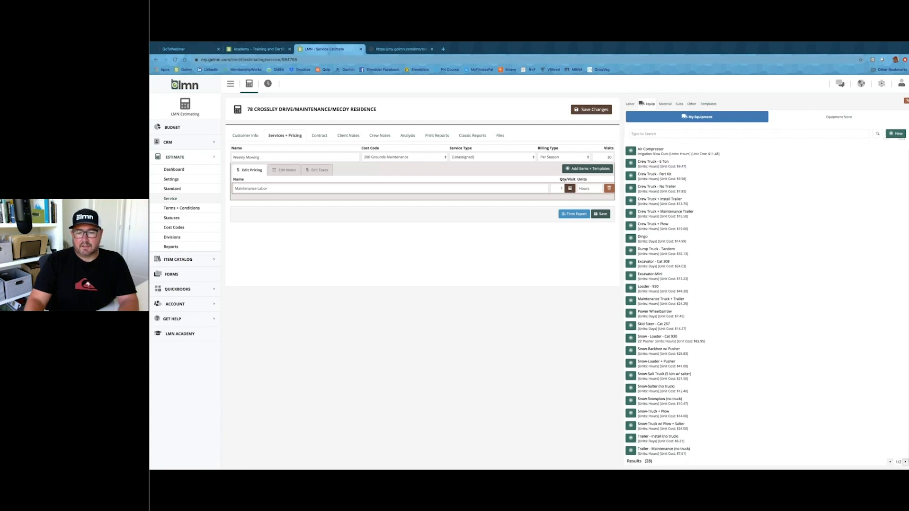
{"action": "left_click", "coordinate": [632, 214]}
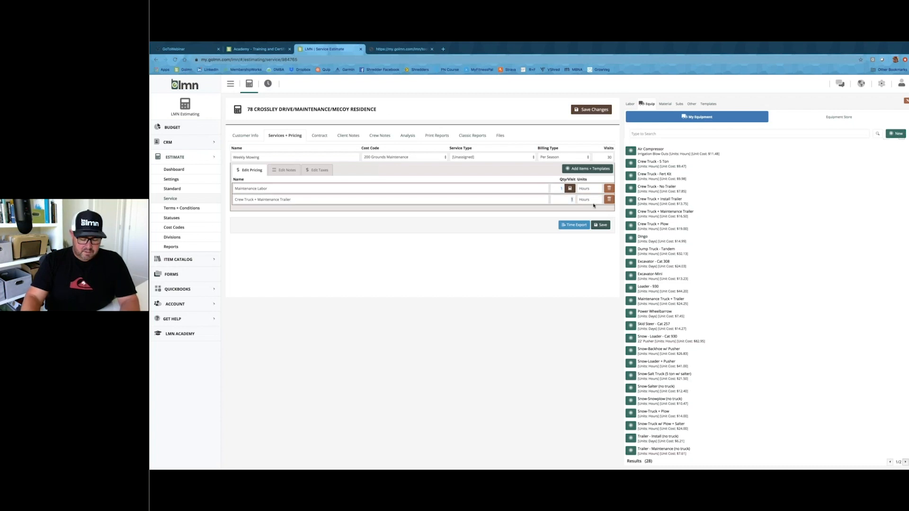
{"action": "type", "text": "0.5"}
{"action": "left_click", "coordinate": [601, 226]}
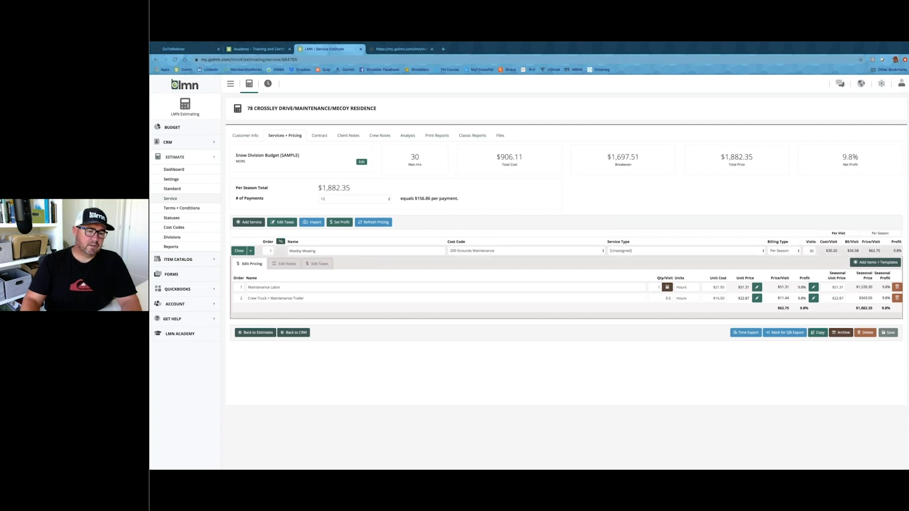
{"action": "left_click", "coordinate": [239, 252]}
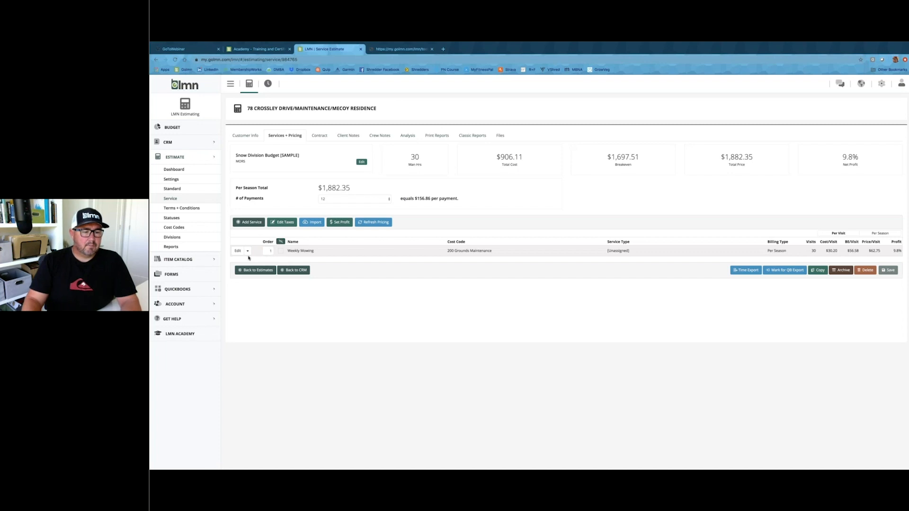
Step: Save the Weekly Mowing service as a template named "Residential Mowing"
{"action": "left_click", "coordinate": [248, 251]}
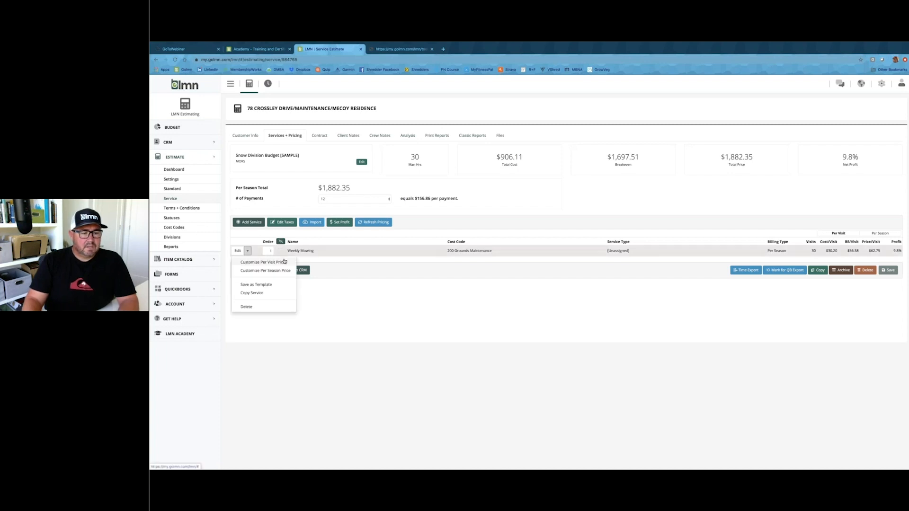
{"action": "left_click", "coordinate": [256, 285]}
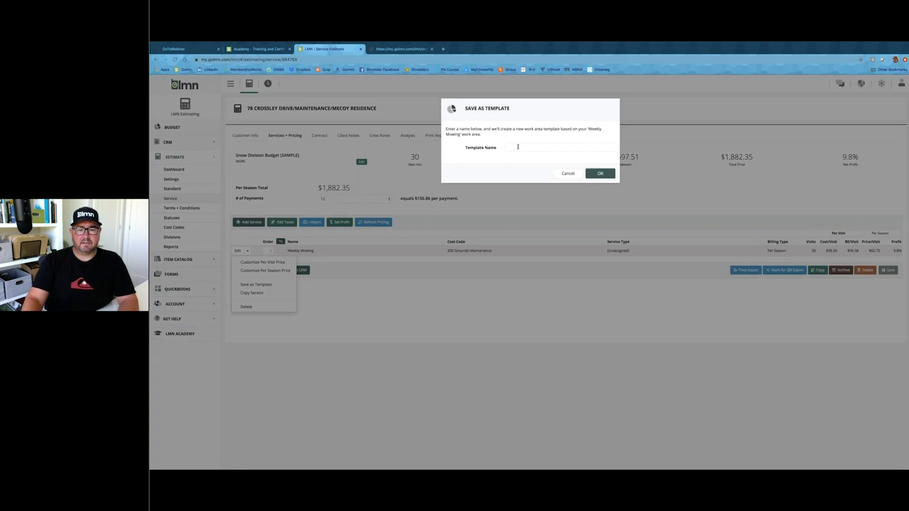
{"action": "type", "text": "RTes"}
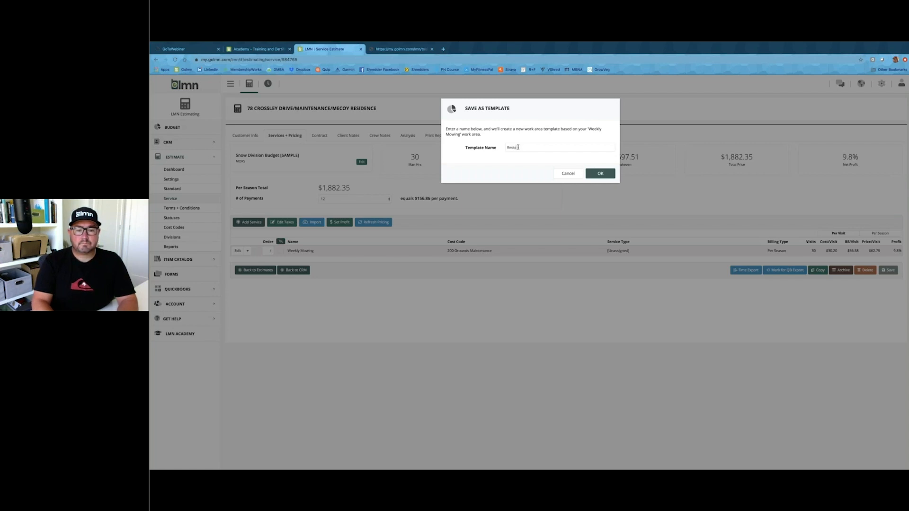
{"action": "type", "text": "Mowing"}
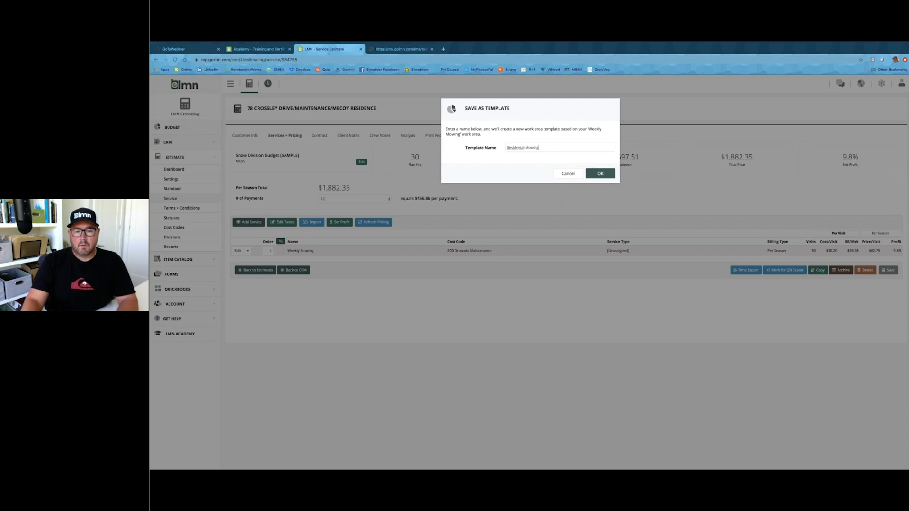
{"action": "left_click", "coordinate": [600, 173]}
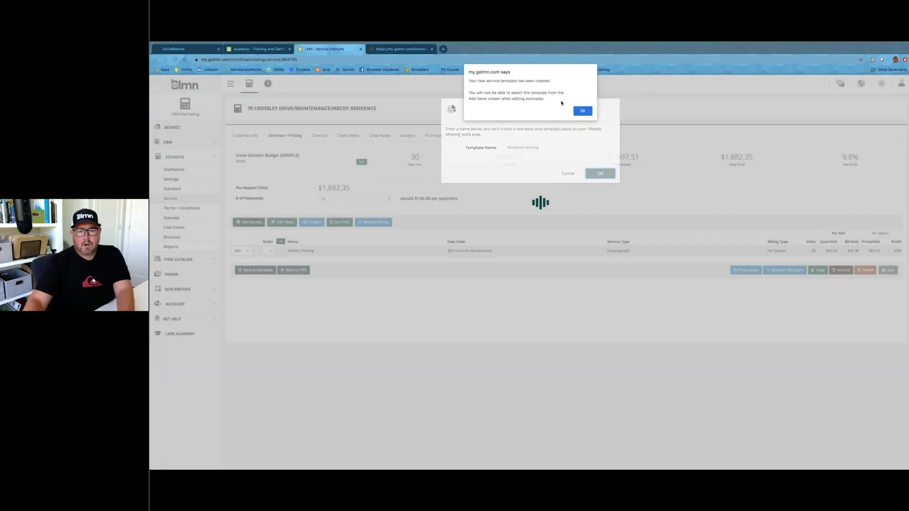
{"action": "left_click", "coordinate": [576, 110]}
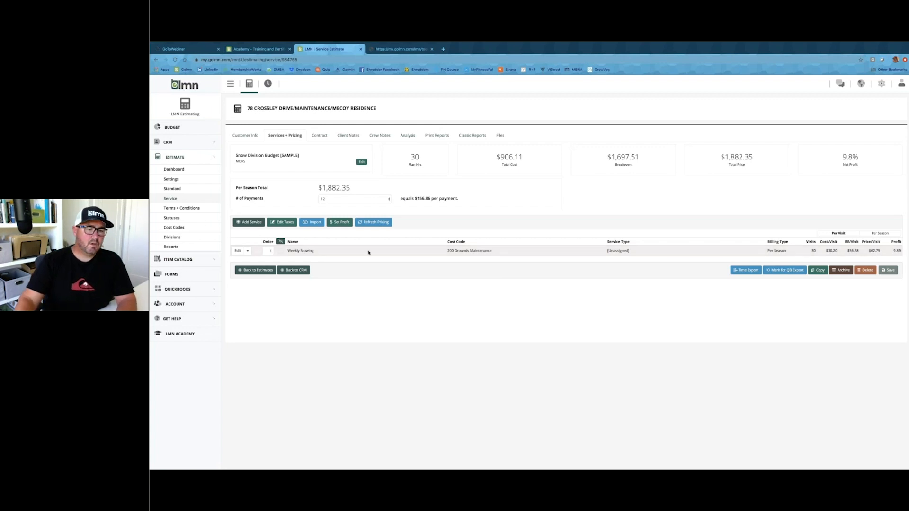
Step: Add a service named "Weekly Gardening" with 30 visits and the cost code 200 Grounds Maintenance
{"action": "left_click", "coordinate": [251, 222]}
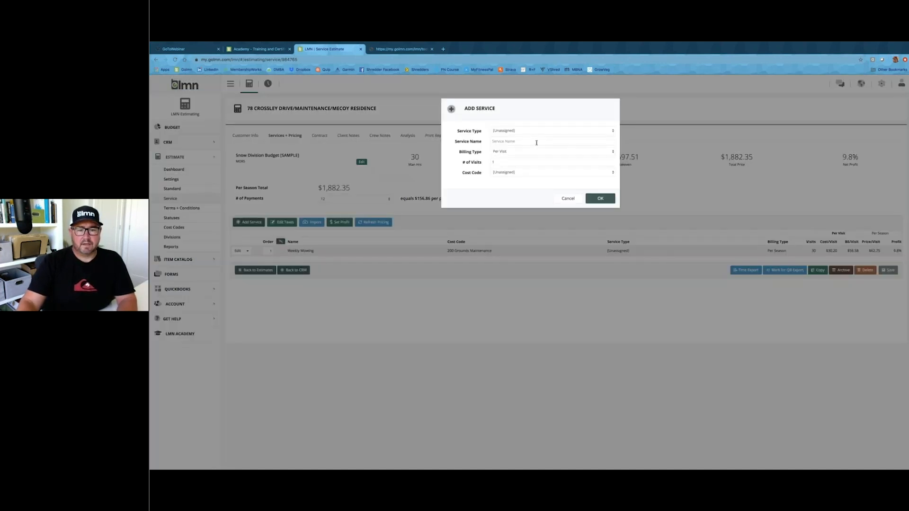
{"action": "type", "text": "Bed M"}
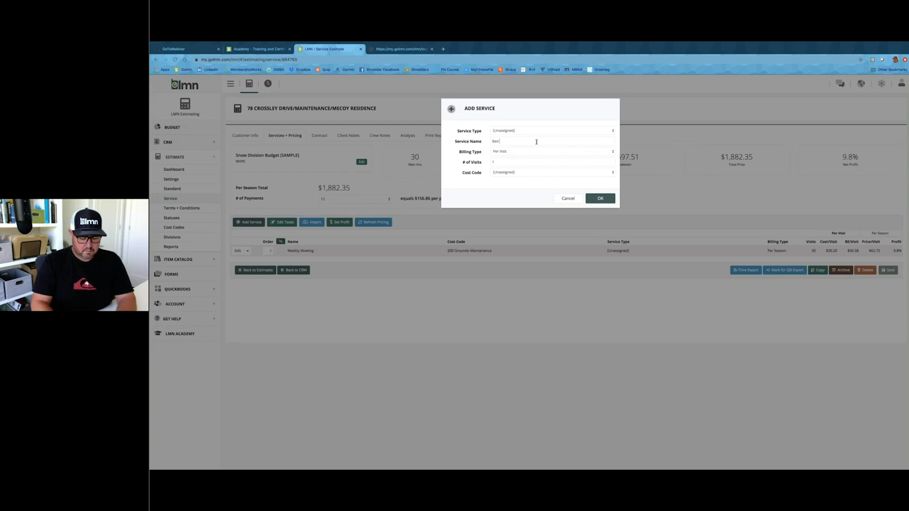
{"action": "key", "text": "BackSpace"}
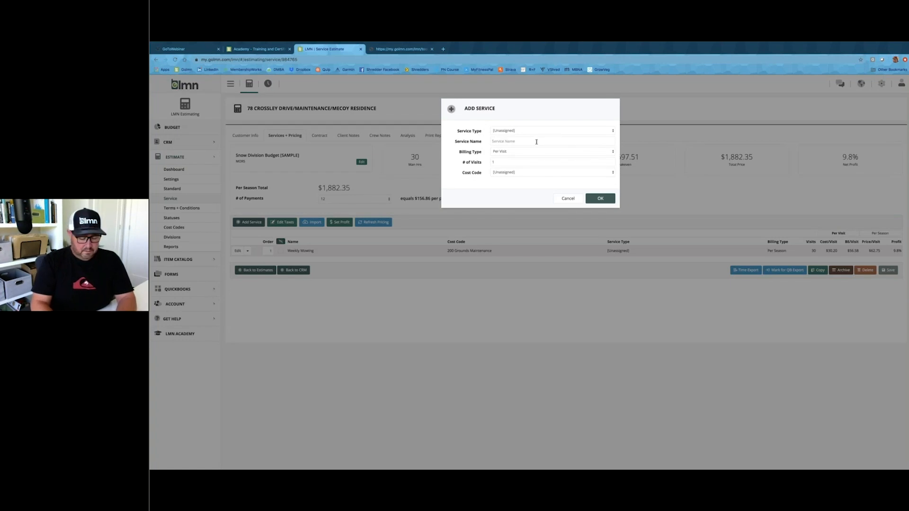
{"action": "type", "text": "Weekly Gardening"}
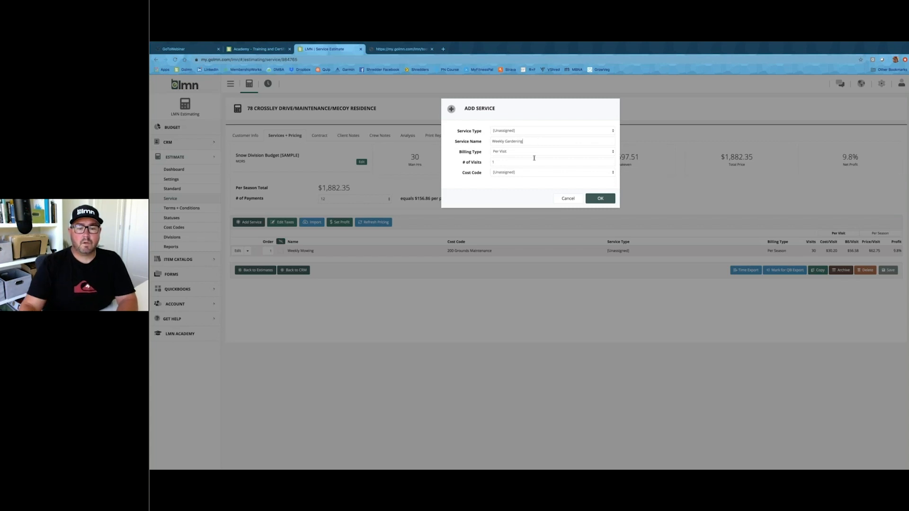
{"action": "left_click_drag", "start_coordinate": [538, 162], "coordinate": [488, 163]}
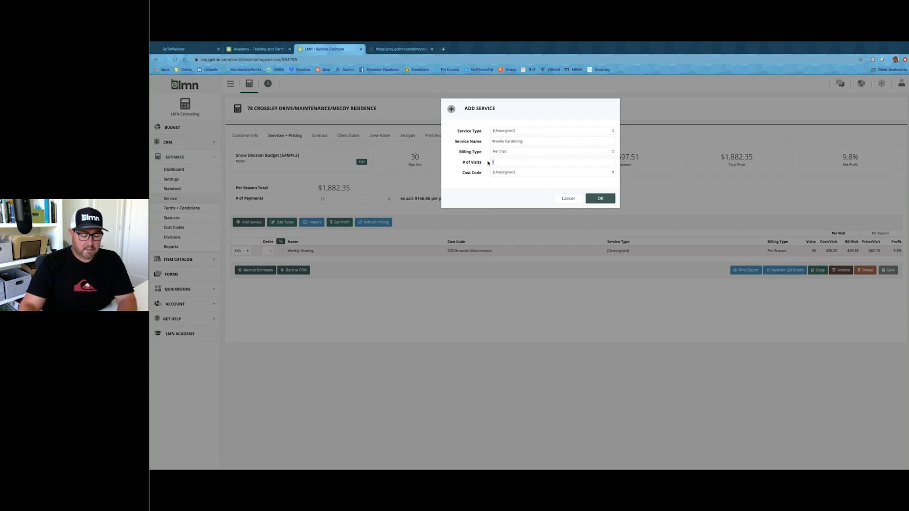
{"action": "type", "text": "30"}
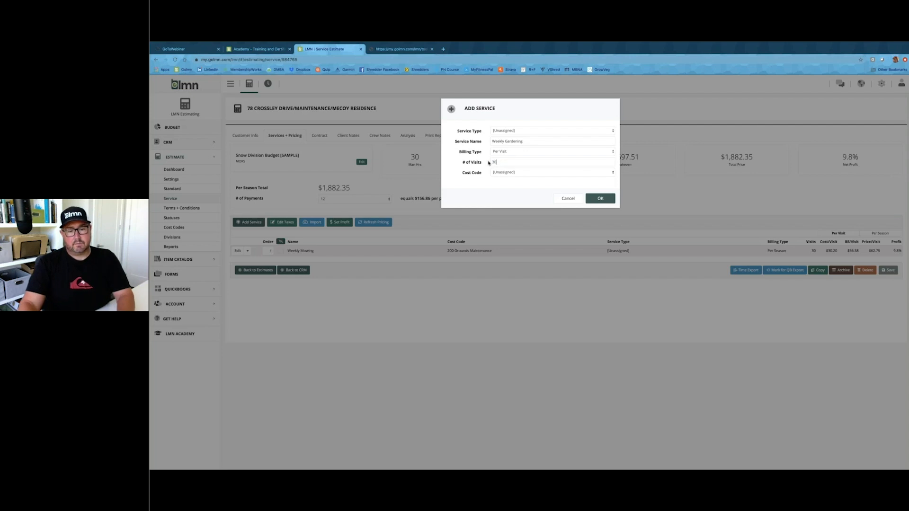
{"action": "left_click", "coordinate": [530, 173]}
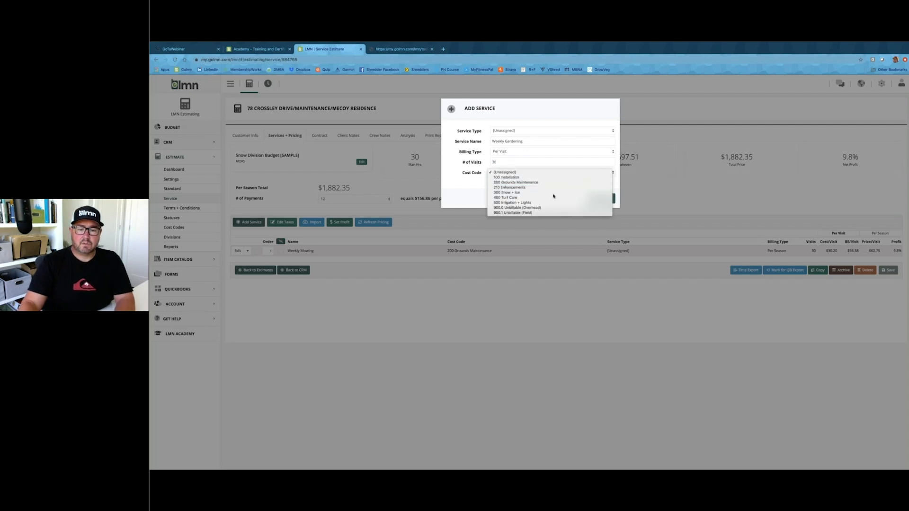
{"action": "left_click", "coordinate": [535, 185]}
{"action": "left_click", "coordinate": [590, 200]}
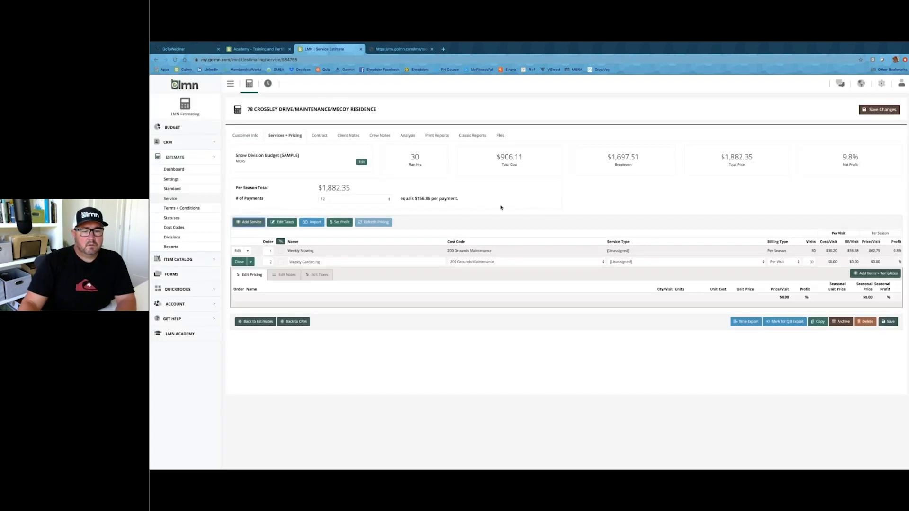
Step: Add Maintenance Labor and the Crew Truck + Maintenance Trailer equipment to the Weekly Gardening service's pricing items
{"action": "left_click", "coordinate": [861, 274]}
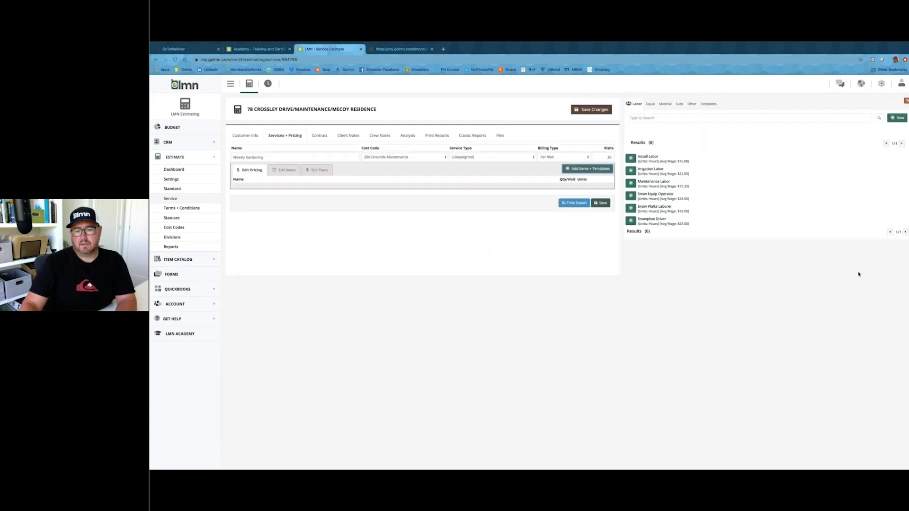
{"action": "left_click", "coordinate": [709, 104]}
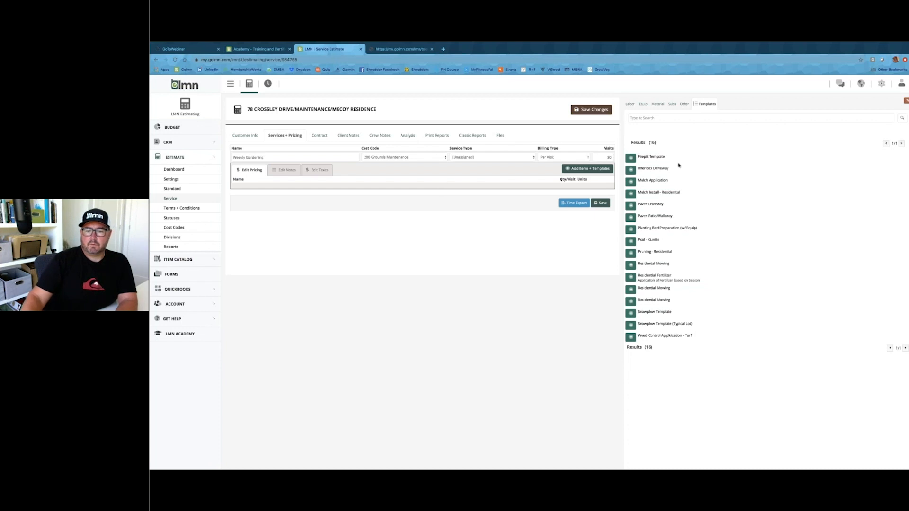
{"action": "left_click", "coordinate": [631, 106]}
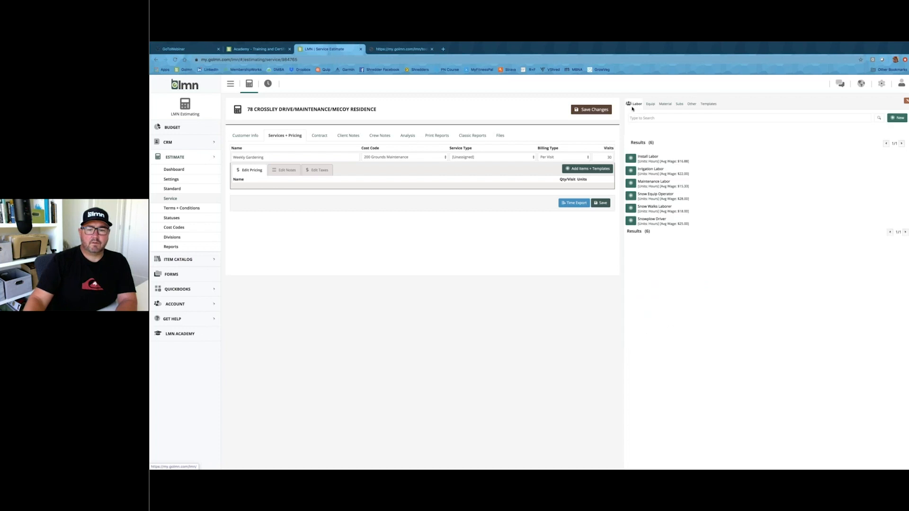
{"action": "left_click", "coordinate": [581, 171]}
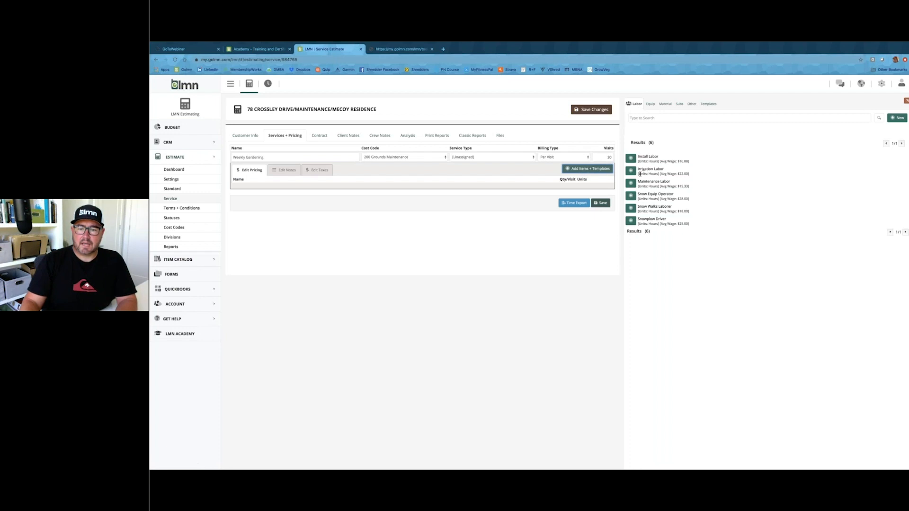
{"action": "left_click", "coordinate": [630, 184]}
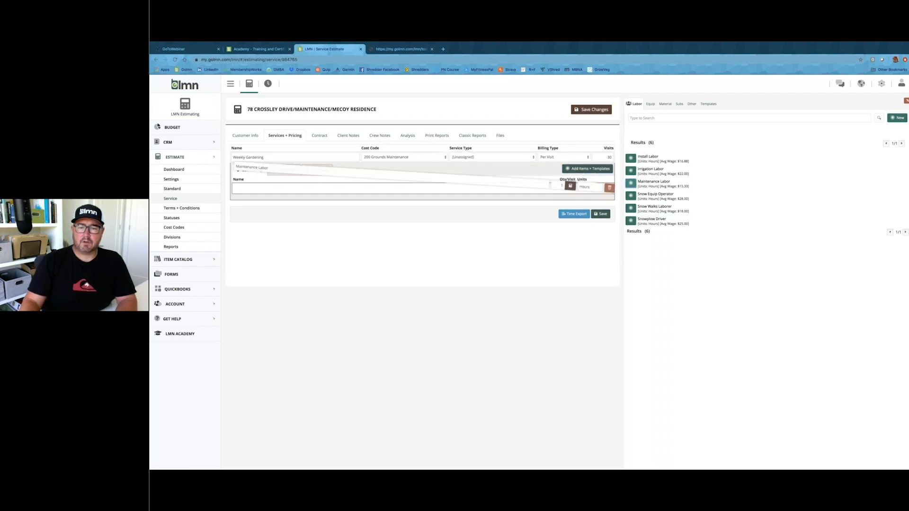
{"action": "left_click", "coordinate": [650, 104]}
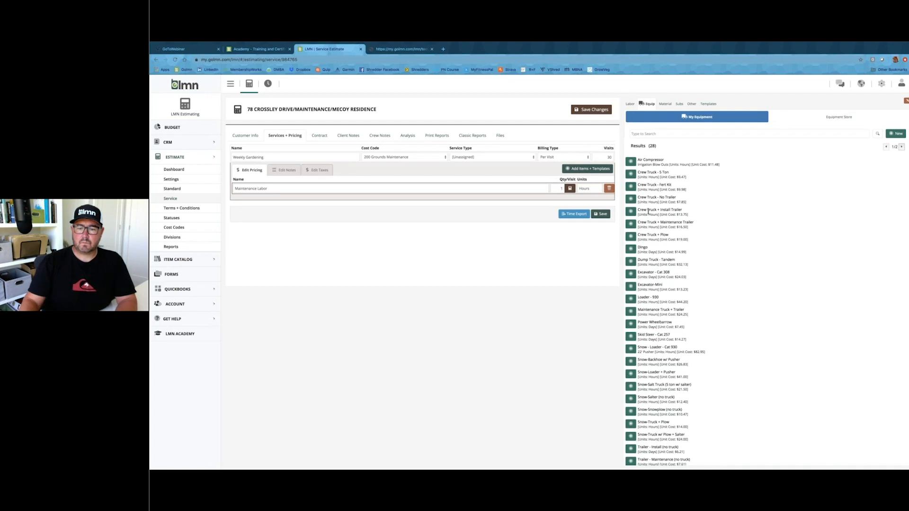
{"action": "left_click", "coordinate": [631, 223]}
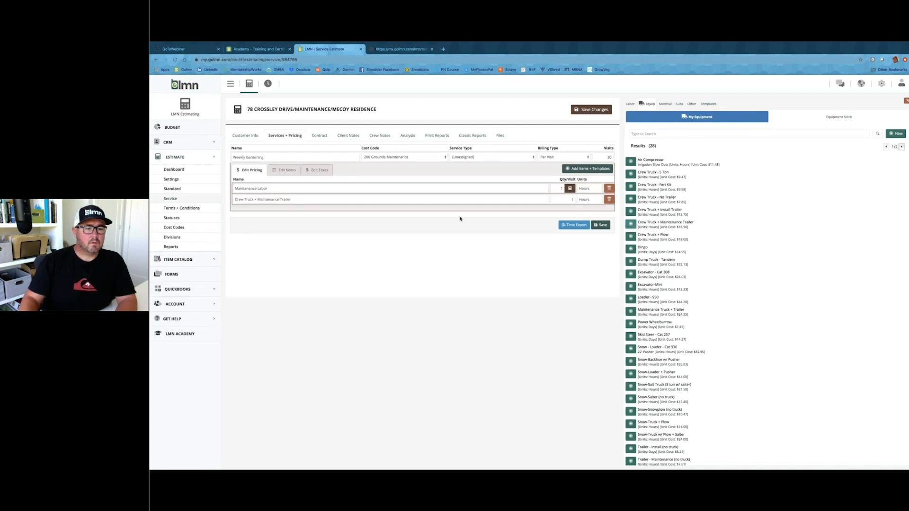
Step: Set the quantity per visit to 2 hours for Maintenance Labor and 1 hour for the crew truck, and save the estimate
{"action": "left_click", "coordinate": [560, 188]}
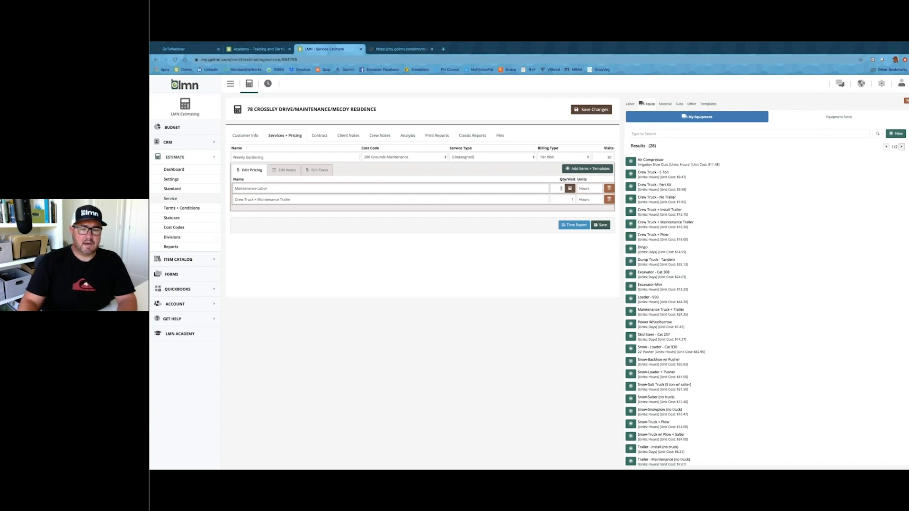
{"action": "left_click", "coordinate": [571, 201]}
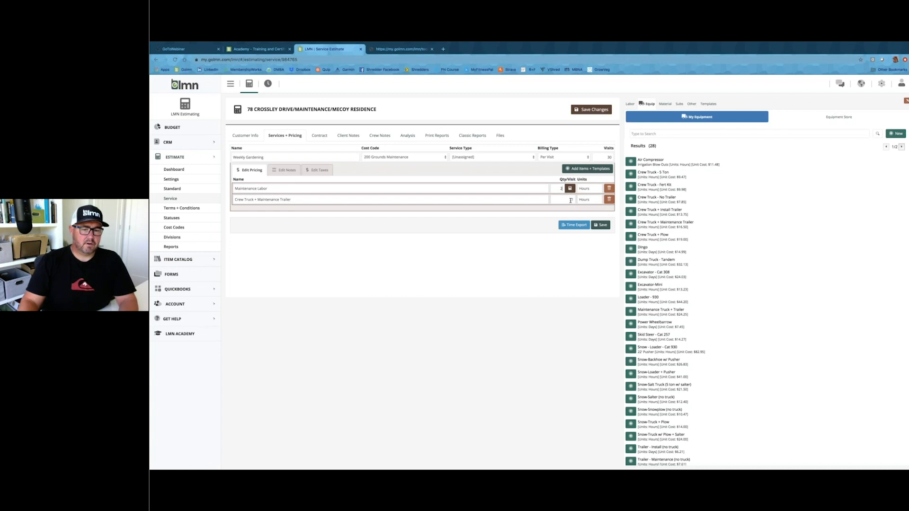
{"action": "type", "text": "1"}
{"action": "left_click", "coordinate": [600, 225]}
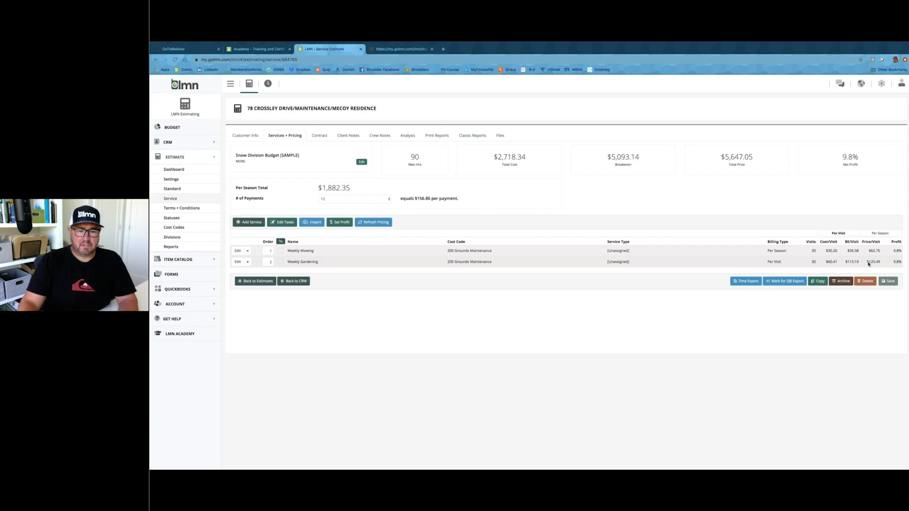
Step: Reopen the Weekly Gardening service, set its number of visits to 15 and close its details
{"action": "left_click", "coordinate": [240, 265]}
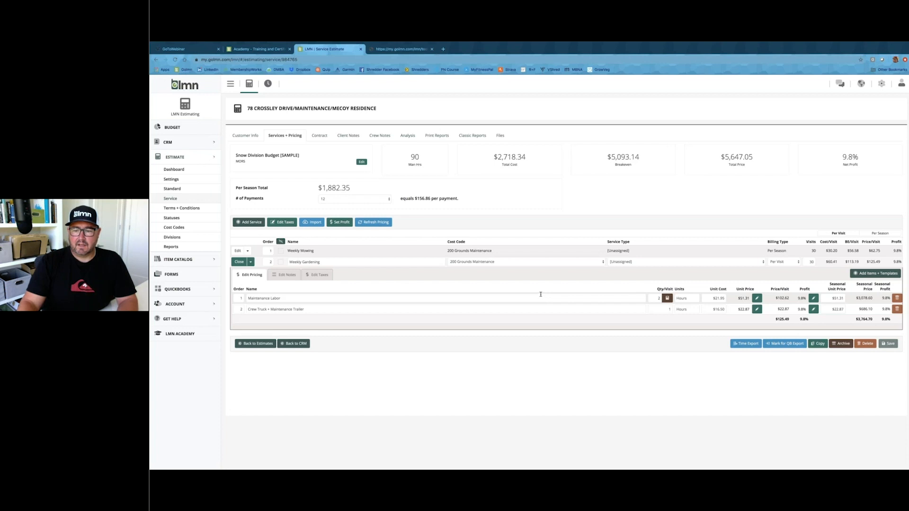
{"action": "double_click", "coordinate": [811, 261]}
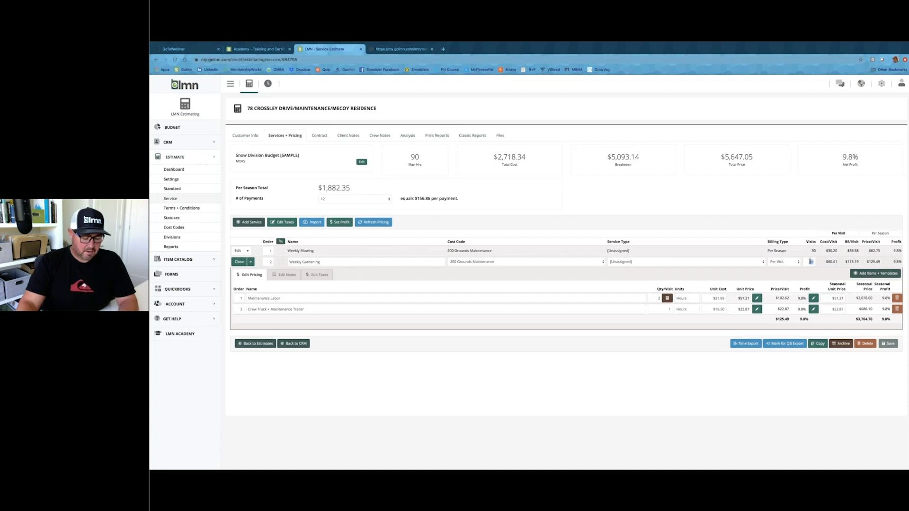
{"action": "type", "text": "15"}
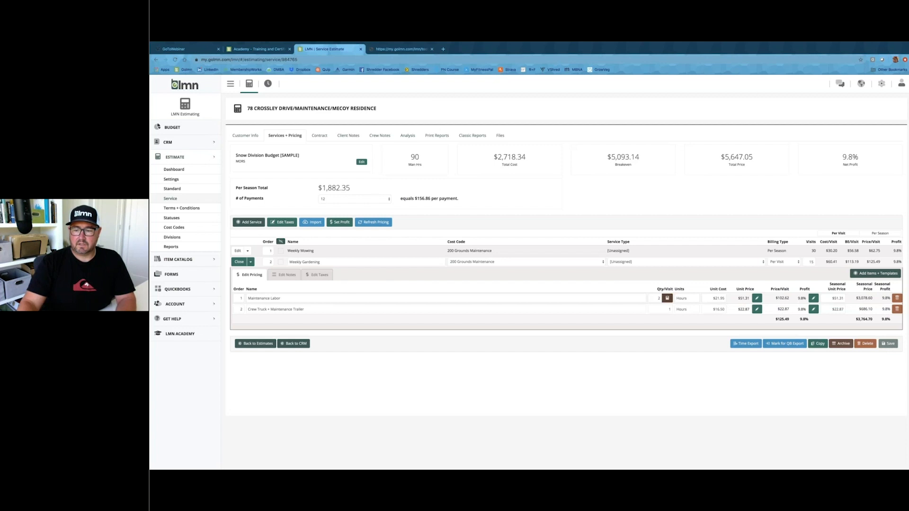
{"action": "left_click", "coordinate": [238, 262]}
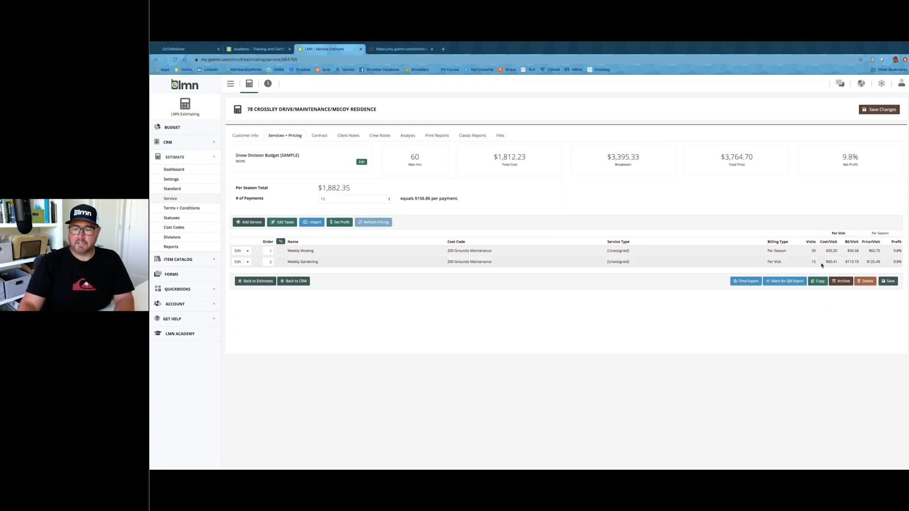
Step: Open the Weekly Gardening service for editing and set its billing type to Per Season
{"action": "left_click", "coordinate": [247, 264]}
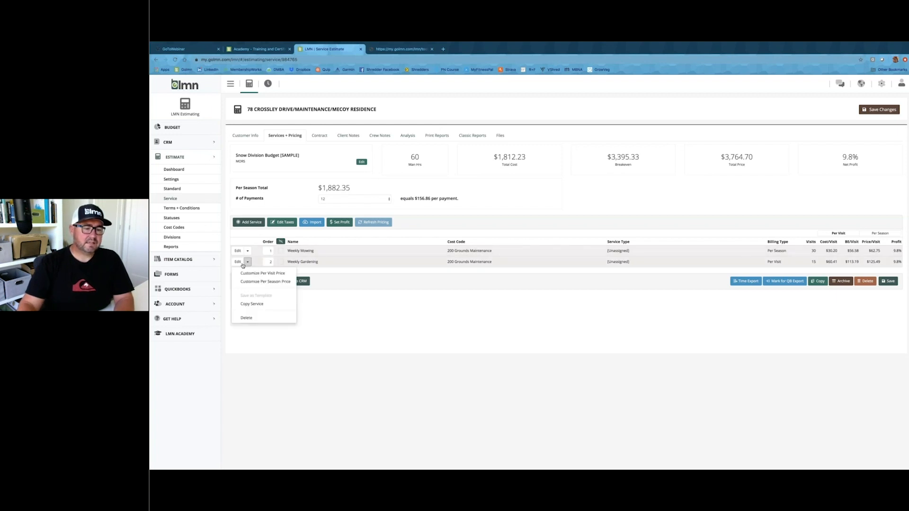
{"action": "left_click", "coordinate": [239, 263]}
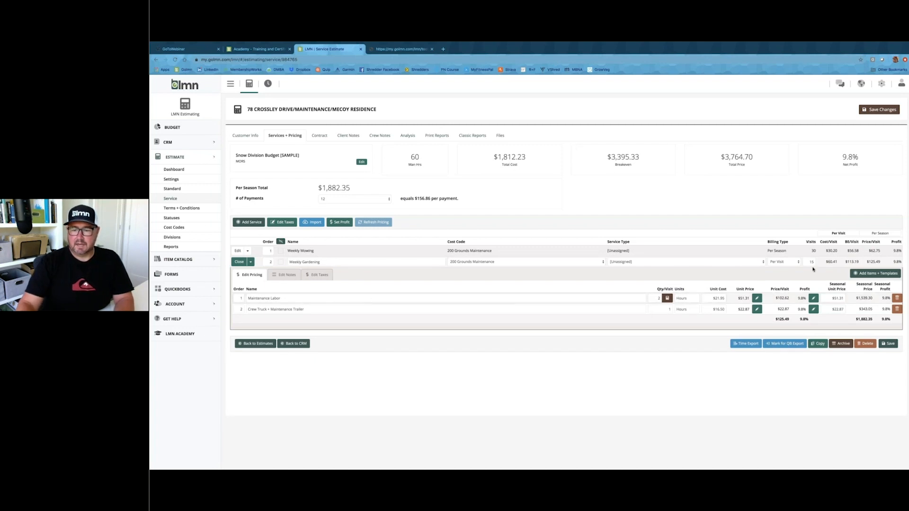
{"action": "left_click", "coordinate": [796, 264]}
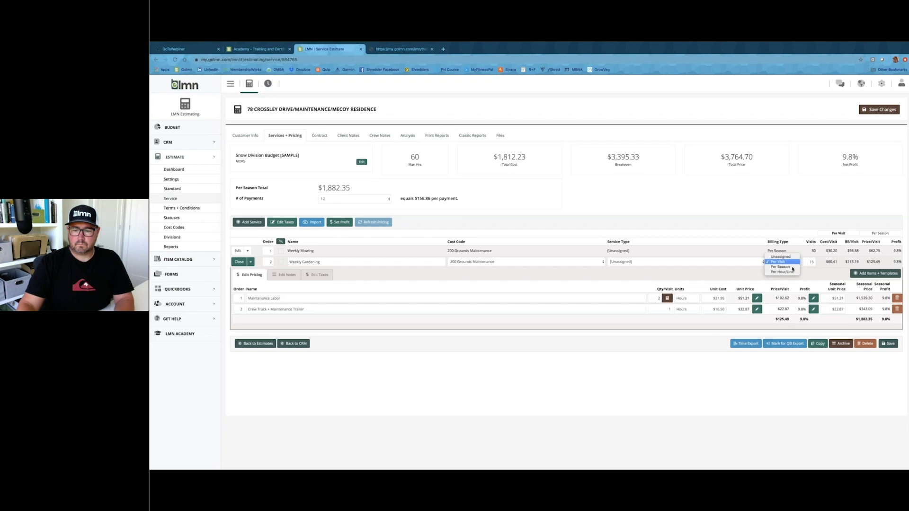
{"action": "left_click", "coordinate": [781, 267]}
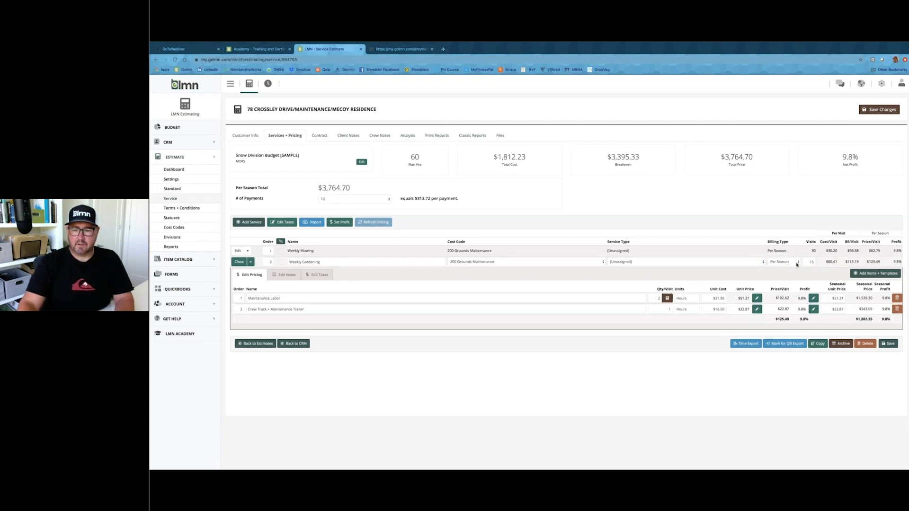
Step: Try Per Hour/Unit billing for Weekly Gardening, restore Per Season and close the service details
{"action": "left_click", "coordinate": [796, 264]}
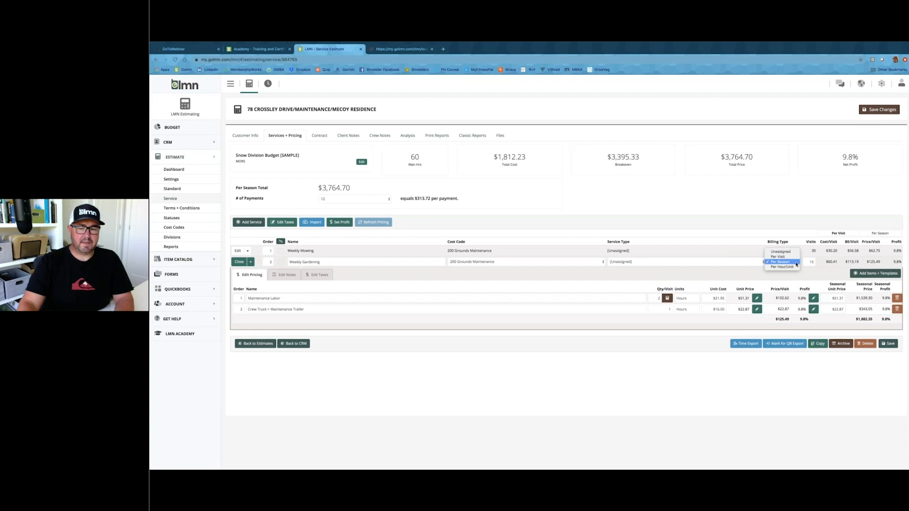
{"action": "left_click", "coordinate": [792, 267]}
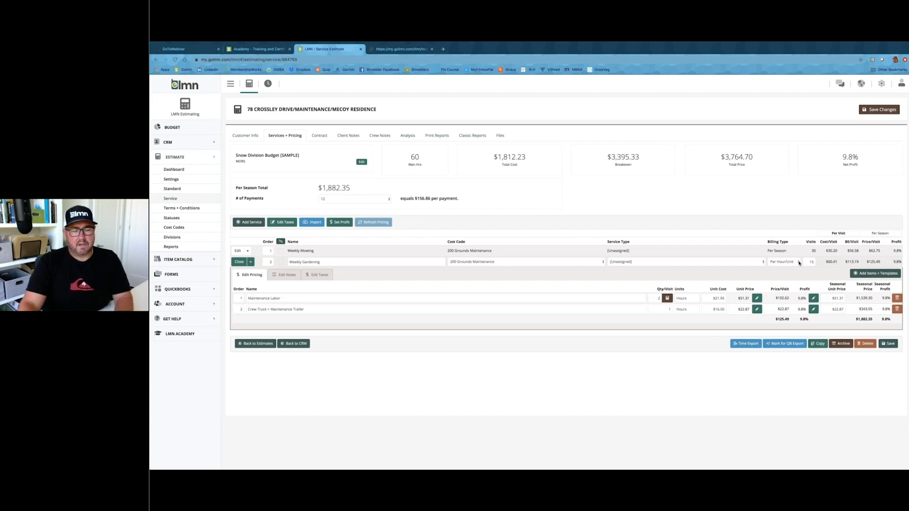
{"action": "left_click", "coordinate": [798, 263]}
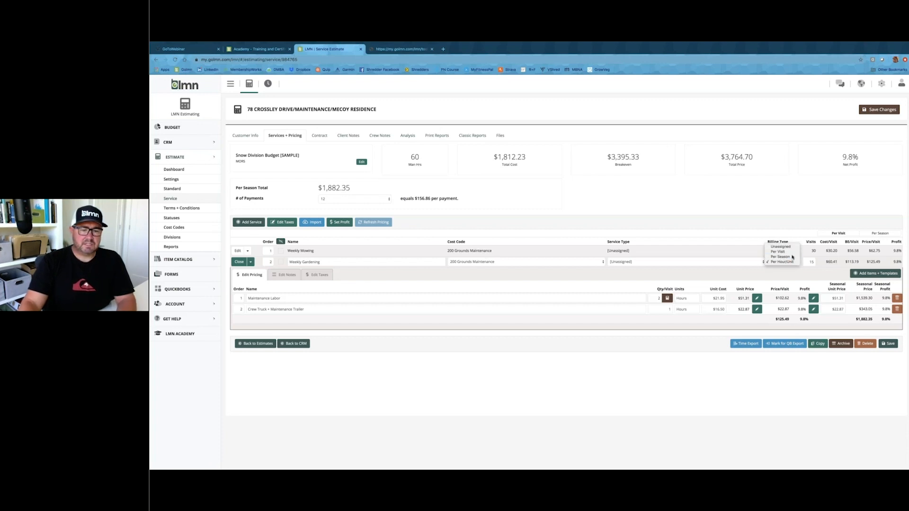
{"action": "left_click", "coordinate": [792, 257]}
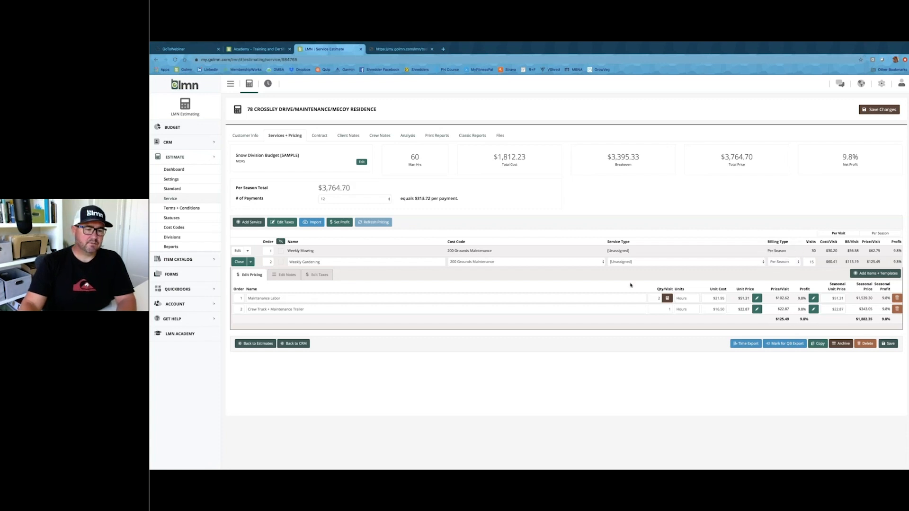
{"action": "left_click", "coordinate": [238, 263]}
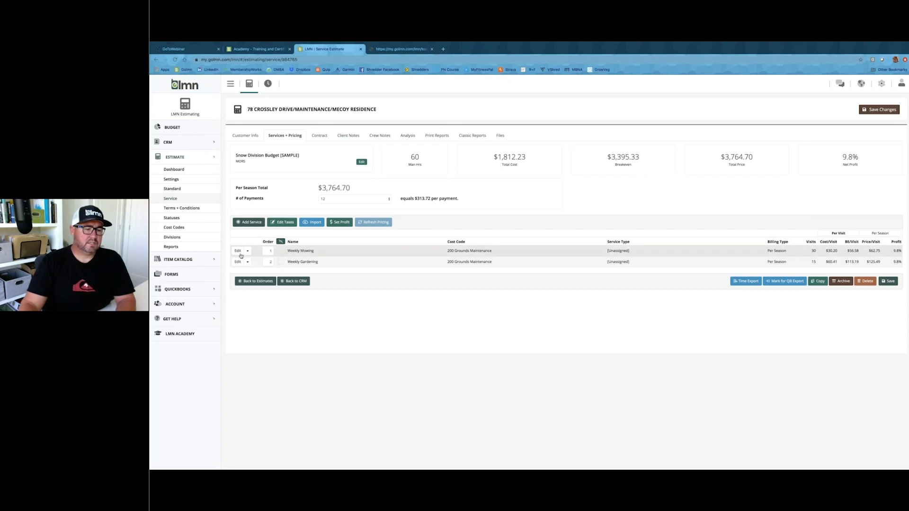
Step: Add a per-visit service named Mulch Application with the cost code 200 Grounds Maintenance
{"action": "left_click", "coordinate": [251, 222]}
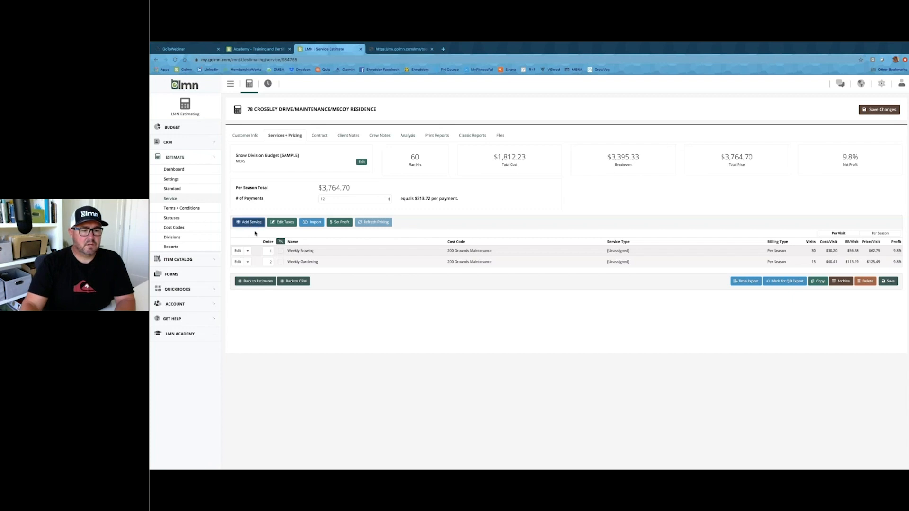
{"action": "left_click", "coordinate": [528, 142]}
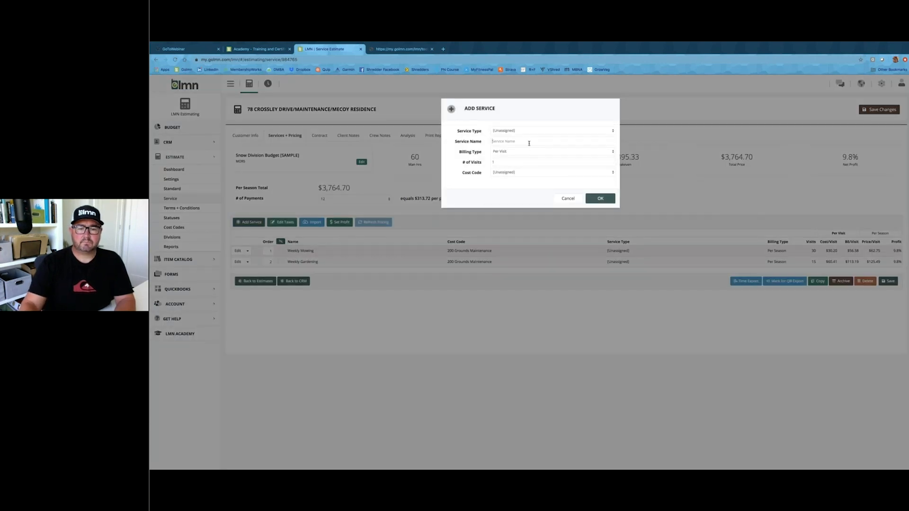
{"action": "type", "text": "Mulch"}
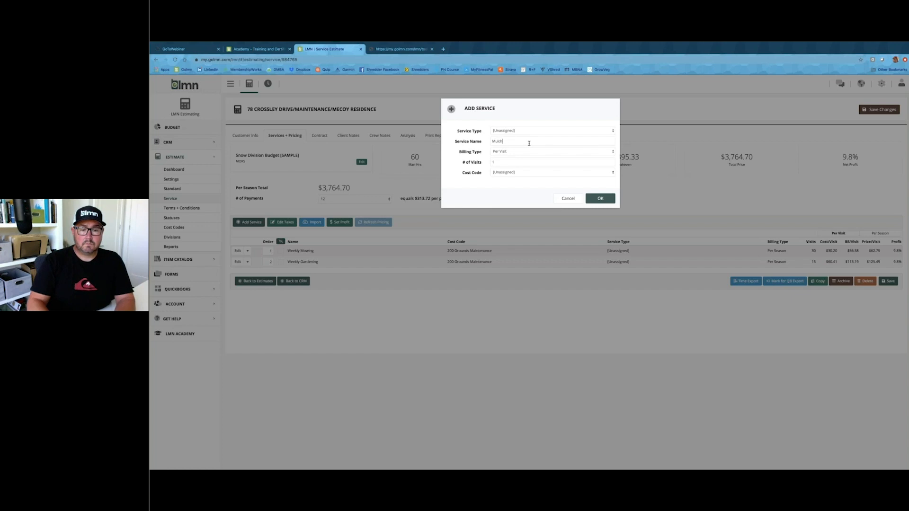
{"action": "type", "text": " Ap"}
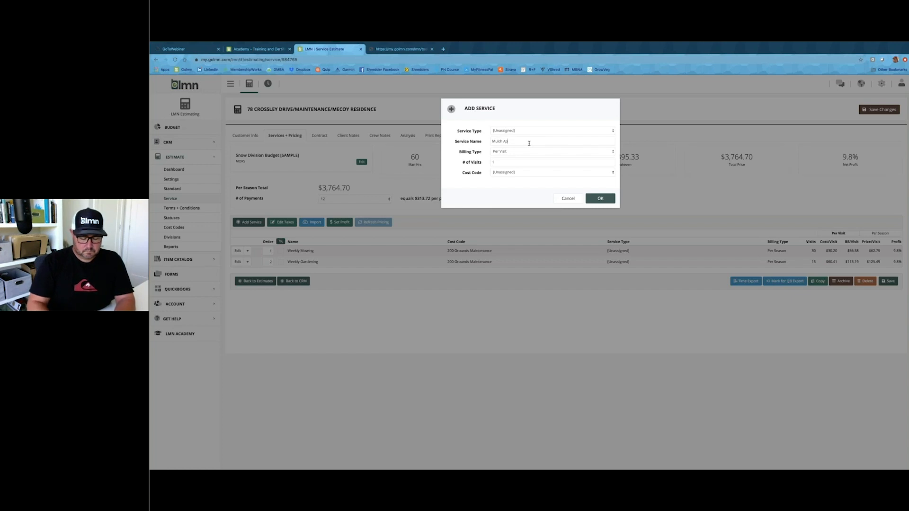
{"action": "type", "text": "plication"}
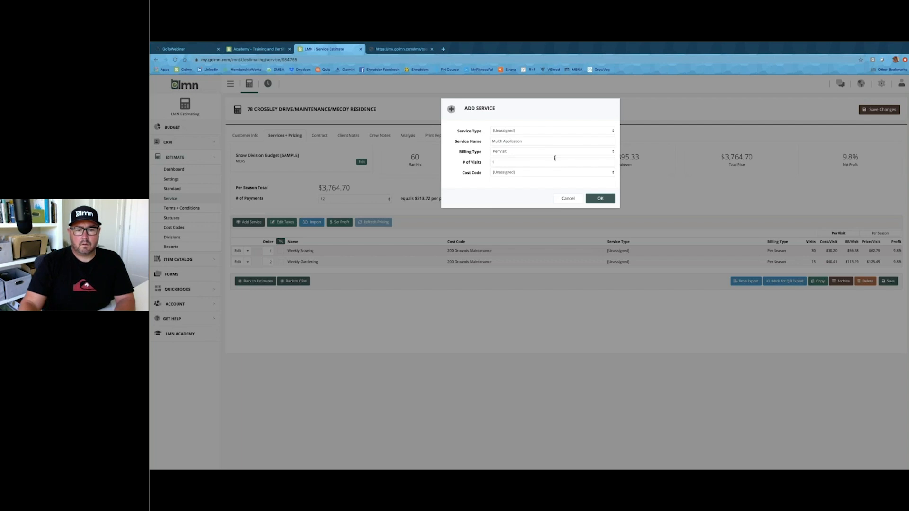
{"action": "left_click", "coordinate": [564, 174]}
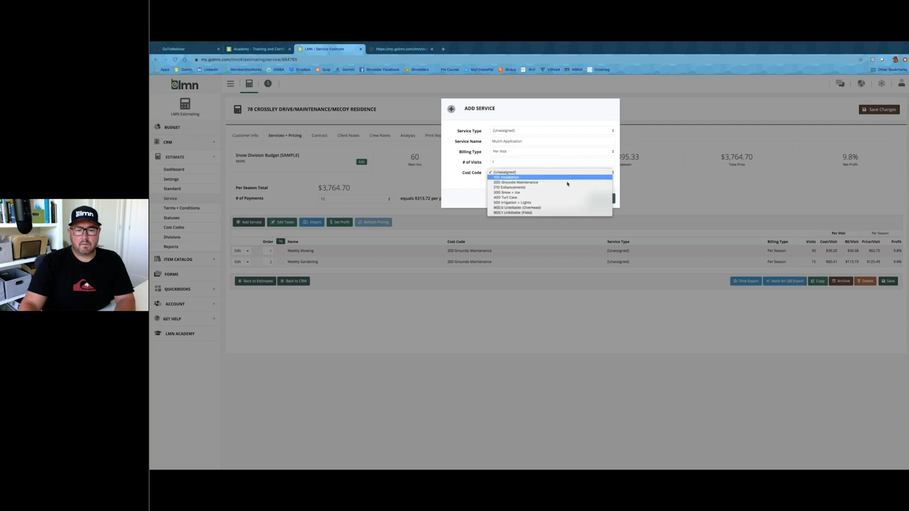
{"action": "left_click", "coordinate": [566, 180]}
{"action": "left_click", "coordinate": [601, 199]}
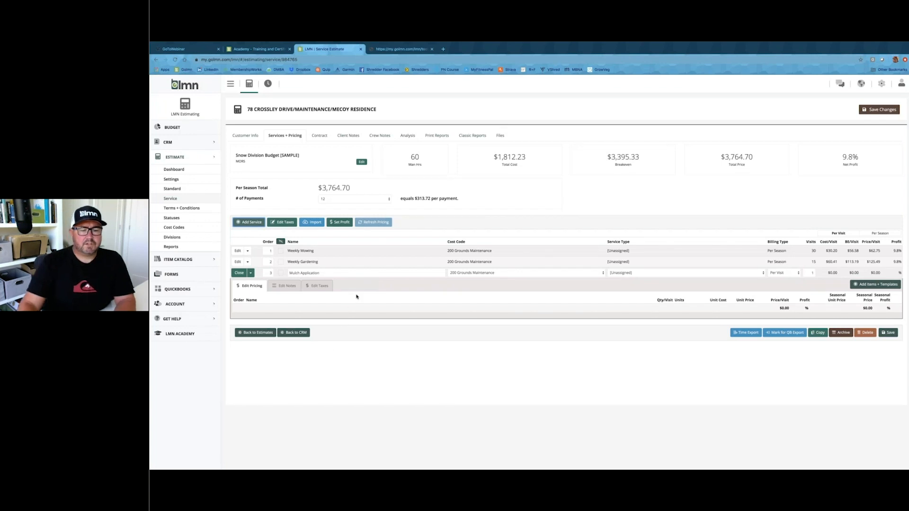
Step: Add the Mulch Install - Residential template to the Mulch Application service
{"action": "left_click", "coordinate": [855, 285]}
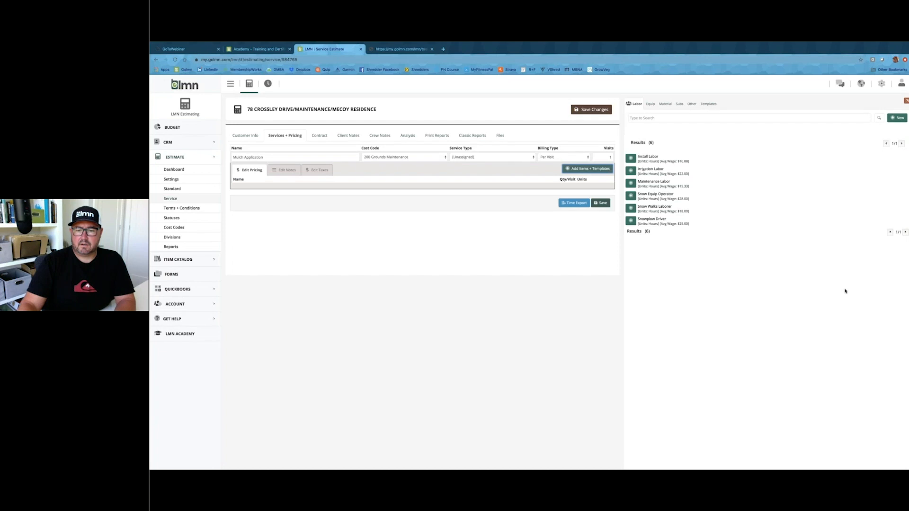
{"action": "left_click", "coordinate": [705, 105]}
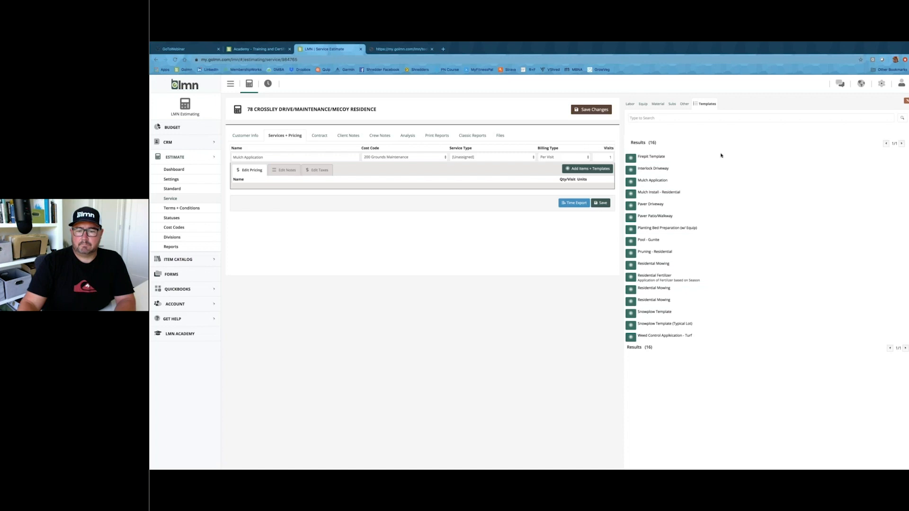
{"action": "left_click", "coordinate": [631, 194]}
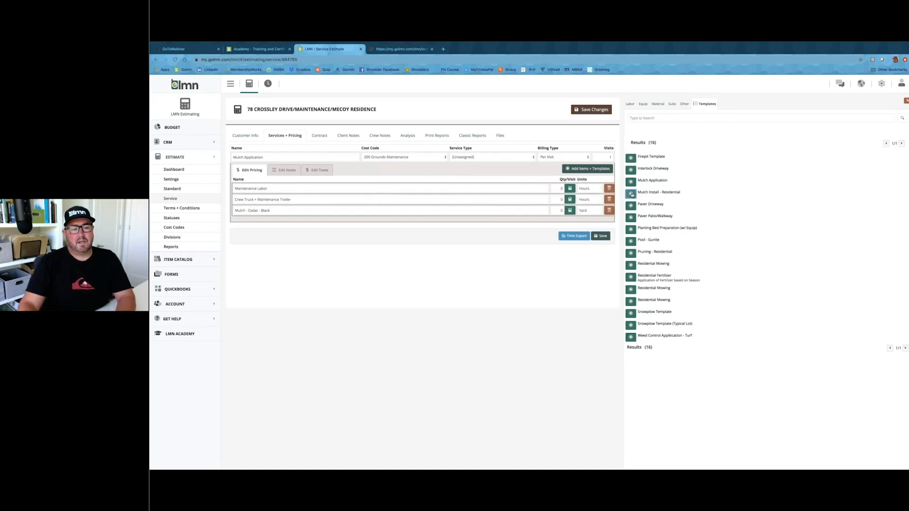
Step: Calculate the black cedar mulch quantity for 1500 sq.ft. and the Maintenance Labor hours for 15 yards with the installation rate calculator
{"action": "left_click", "coordinate": [570, 212]}
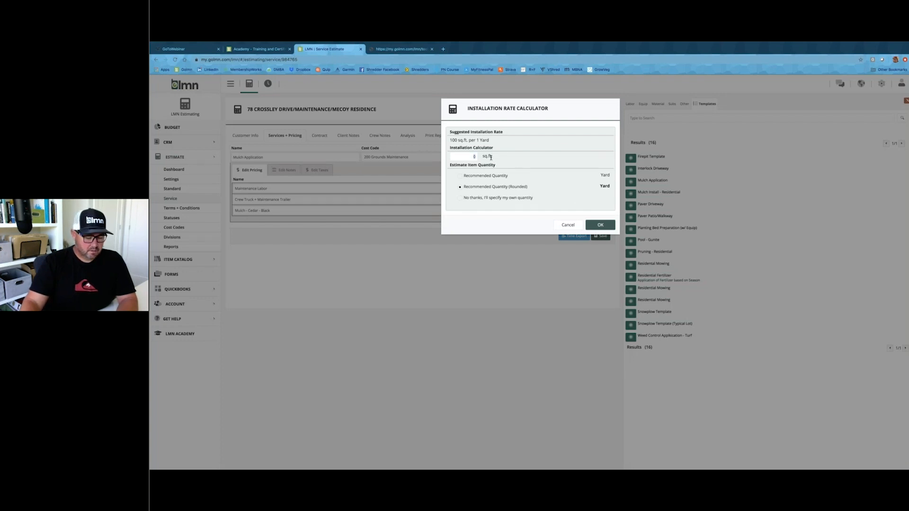
{"action": "type", "text": "1500"}
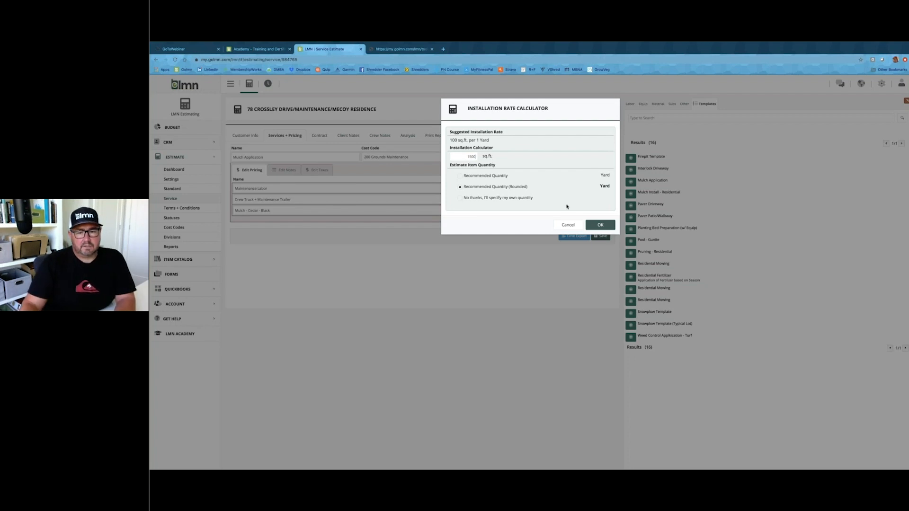
{"action": "left_click", "coordinate": [600, 225]}
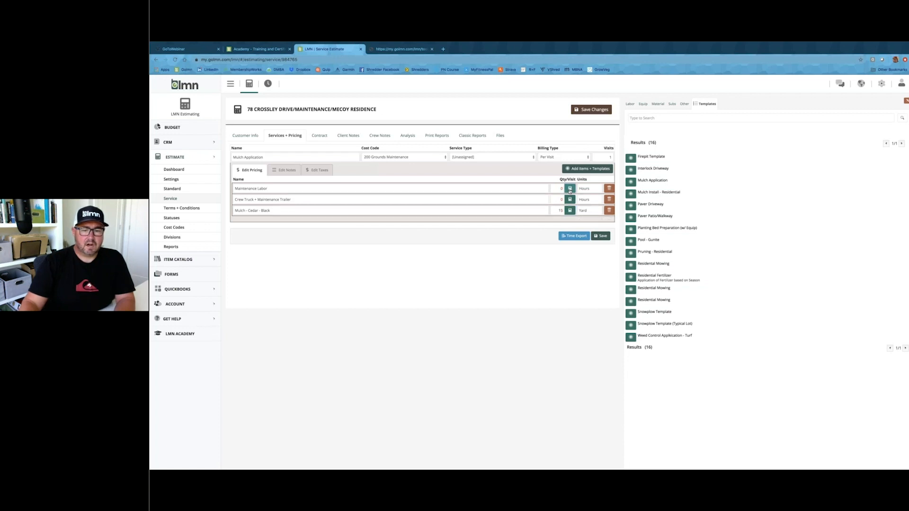
{"action": "left_click", "coordinate": [571, 212]}
{"action": "type", "text": "8"}
{"action": "key", "text": "BackSpace"}
{"action": "type", "text": "15"}
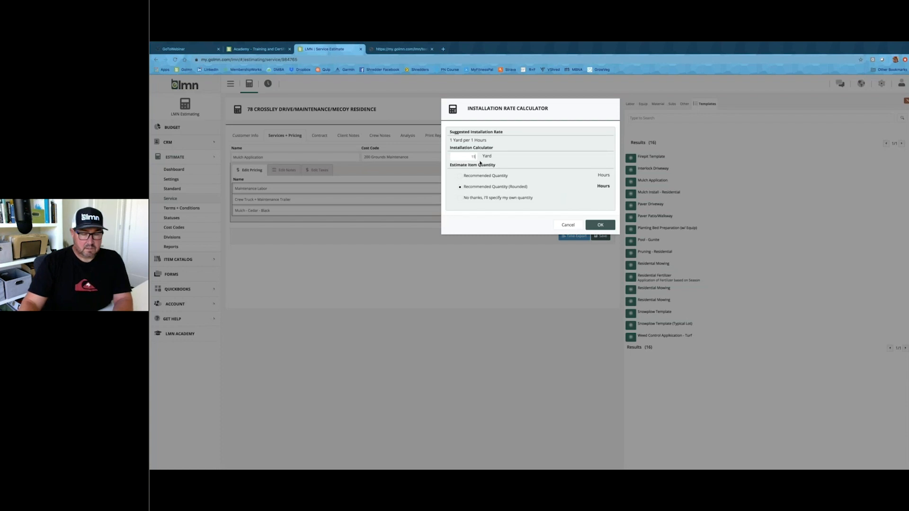
{"action": "left_click", "coordinate": [598, 226]}
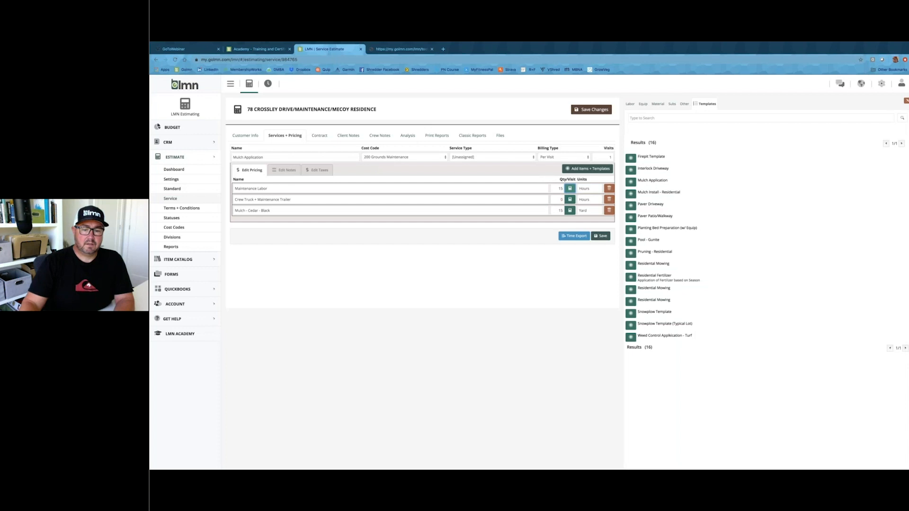
Step: Calculate the crew truck and maintenance trailer quantity from 15 labor hours, and save the estimate
{"action": "left_click", "coordinate": [570, 200]}
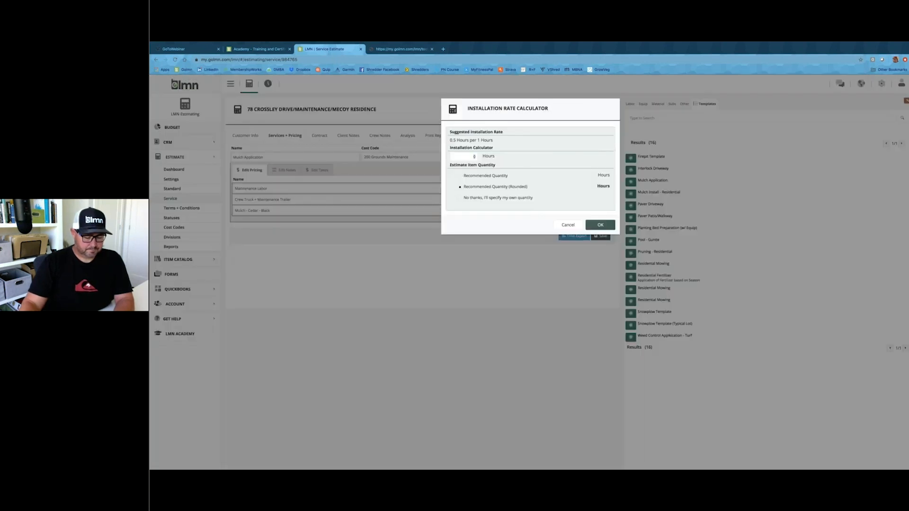
{"action": "type", "text": "14"}
{"action": "key", "text": "BackSpace"}
{"action": "type", "text": "5"}
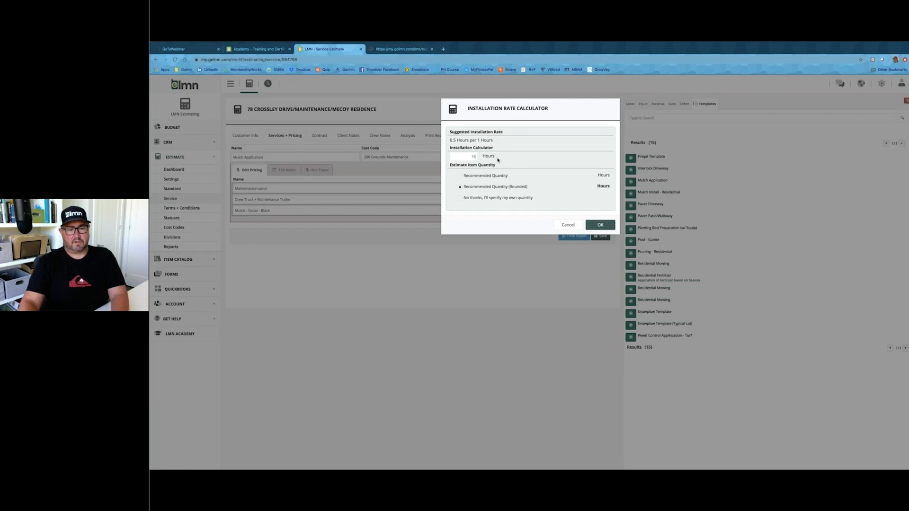
{"action": "left_click", "coordinate": [607, 228]}
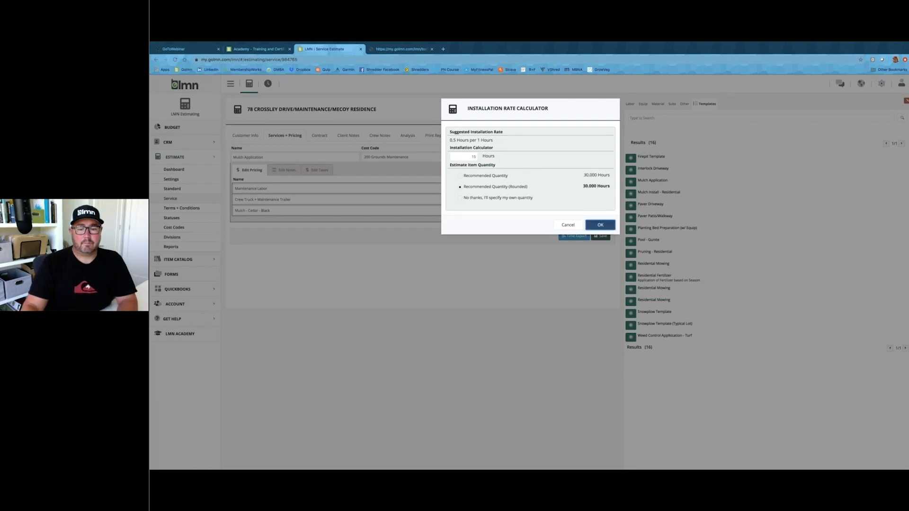
{"action": "left_click", "coordinate": [603, 236]}
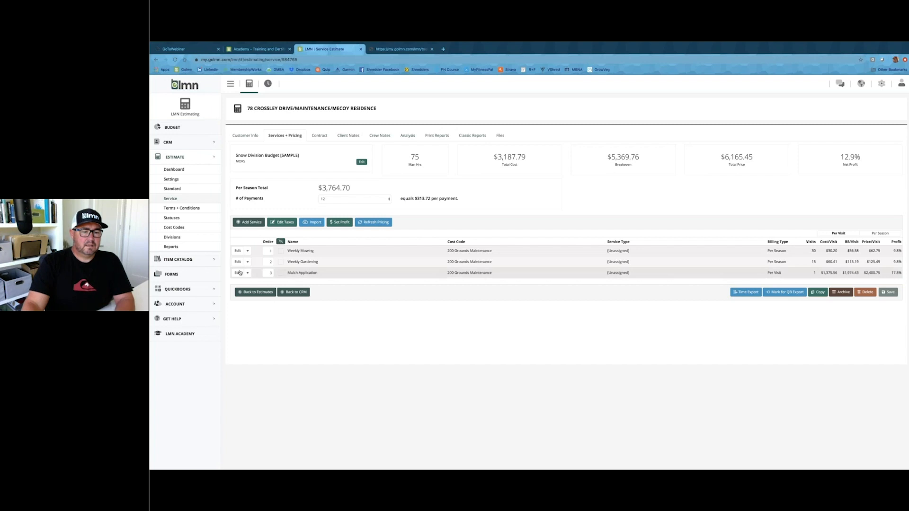
Step: Add a per-visit service named Fertilizer Application with 3 visits and the cost code 200 Grounds Maintenance
{"action": "left_click", "coordinate": [255, 223]}
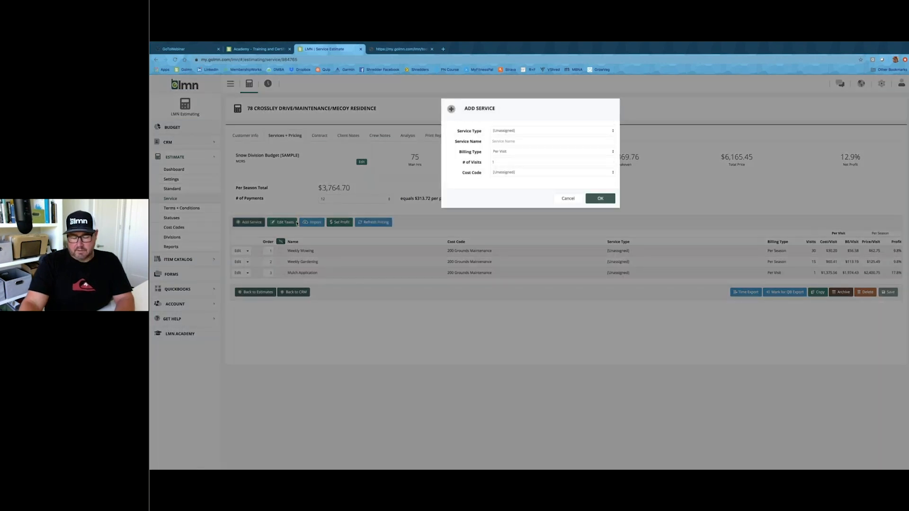
{"action": "left_click", "coordinate": [521, 143]}
{"action": "type", "text": "Fer"}
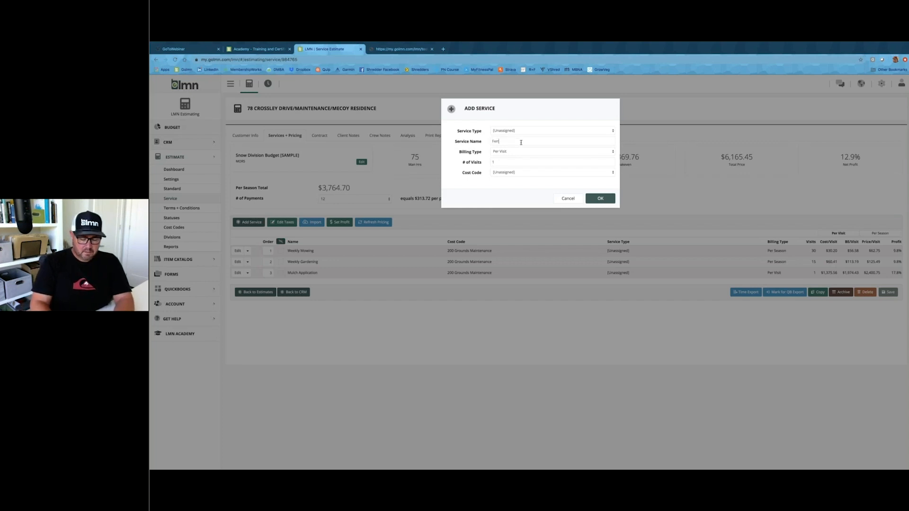
{"action": "type", "text": "tilizer"}
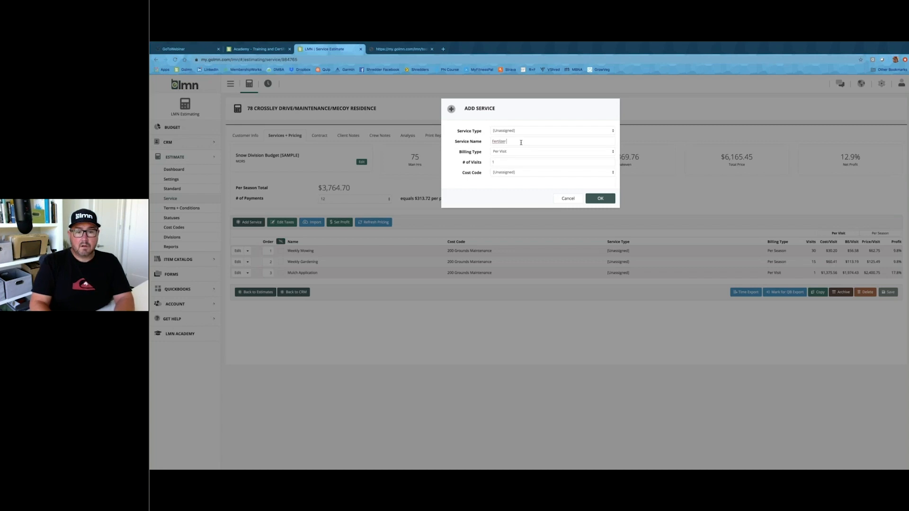
{"action": "key", "text": "BackSpace"}
{"action": "key", "text": "BackSpace"}
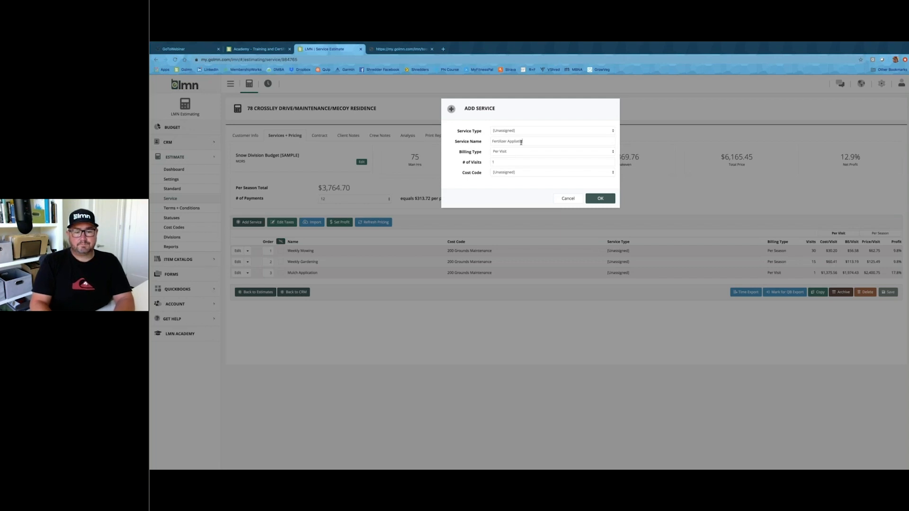
{"action": "key", "text": "BackSpace"}
{"action": "key", "text": "BackSpace"}
{"action": "type", "text": "cat"}
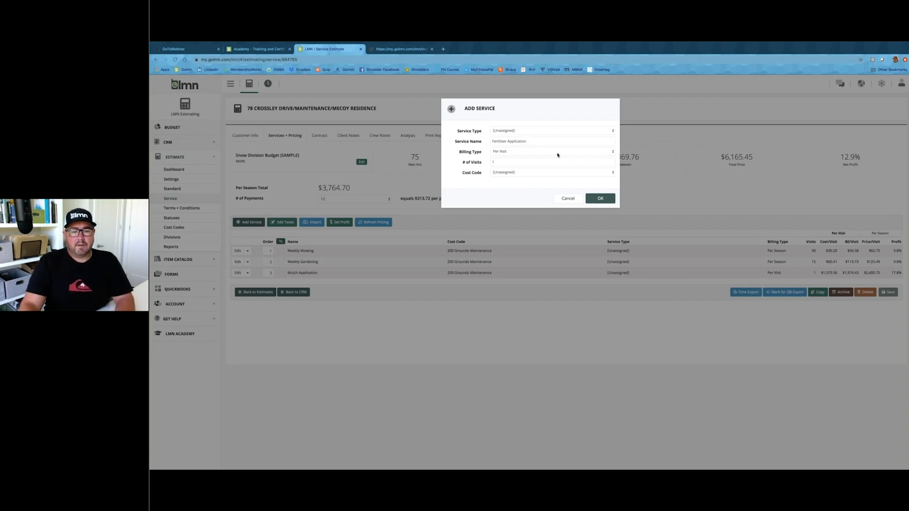
{"action": "left_click_drag", "start_coordinate": [494, 163], "coordinate": [488, 164]}
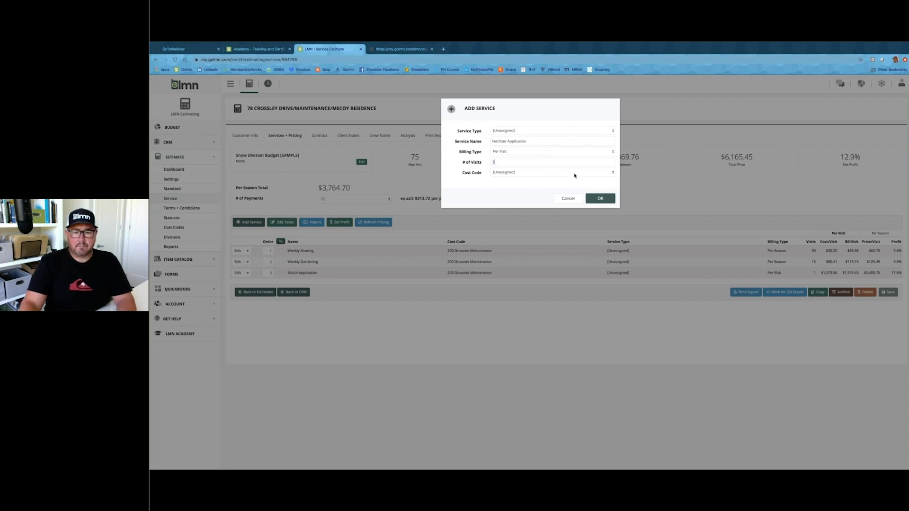
{"action": "left_click", "coordinate": [575, 174]}
{"action": "key", "text": "Return"}
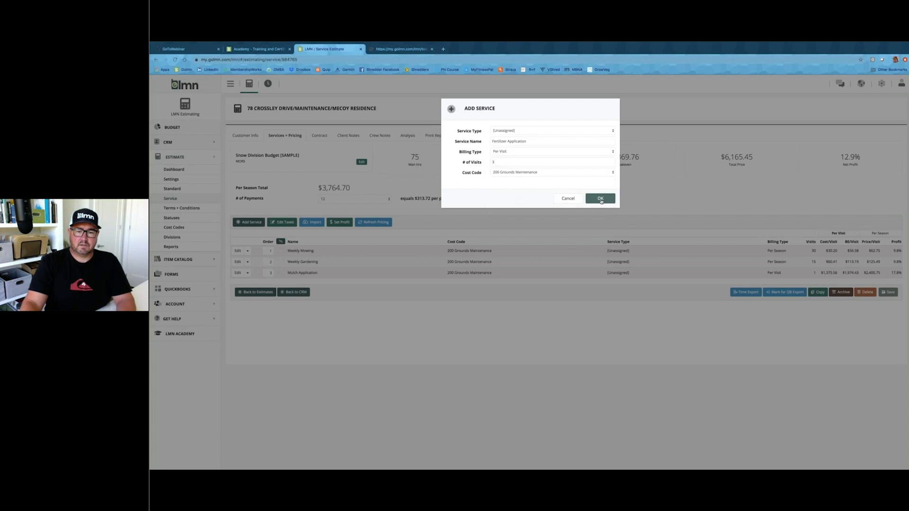
{"action": "left_click", "coordinate": [600, 199]}
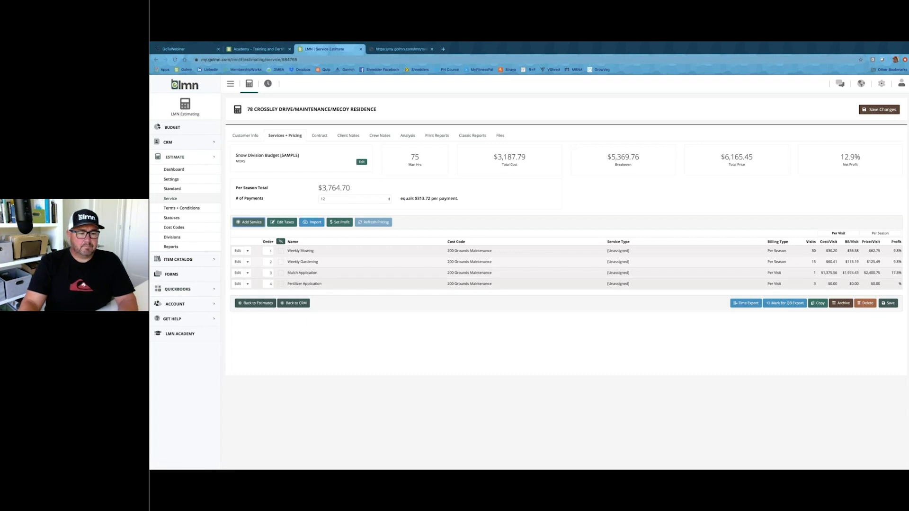
Step: Open the Fertilizer Application service for editing and add the Residential Fertilizer template to it
{"action": "left_click", "coordinate": [237, 284]}
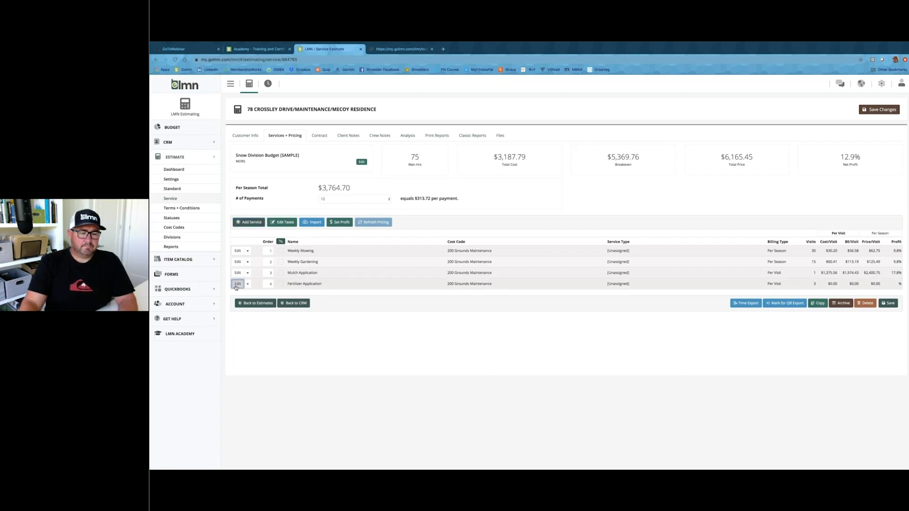
{"action": "left_click", "coordinate": [878, 295]}
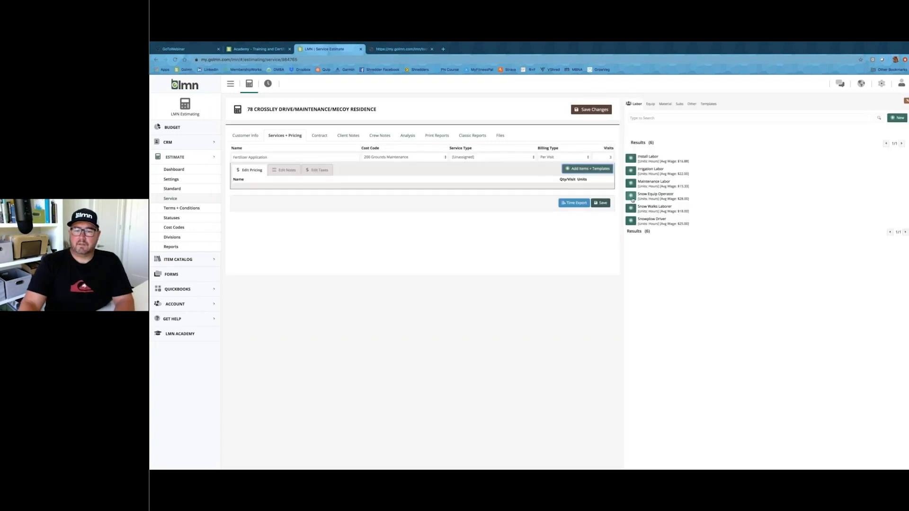
{"action": "left_click", "coordinate": [711, 106]}
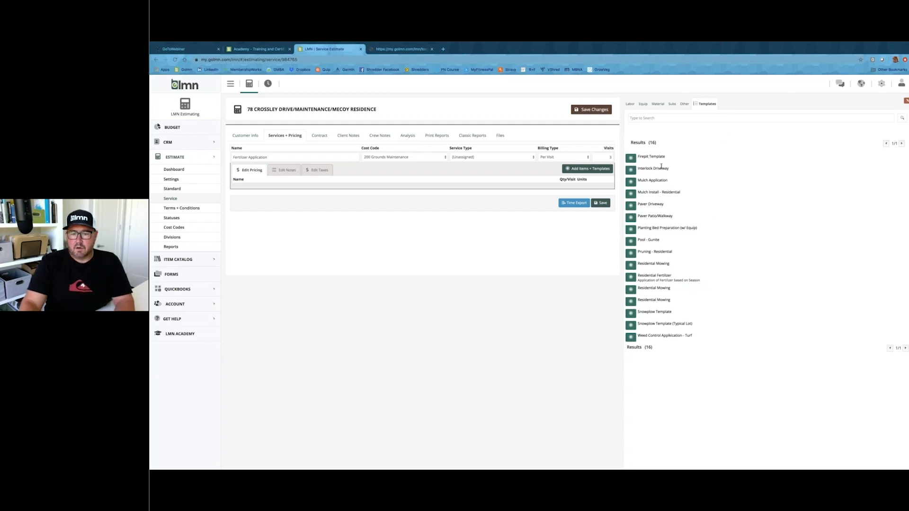
{"action": "left_click", "coordinate": [631, 278]}
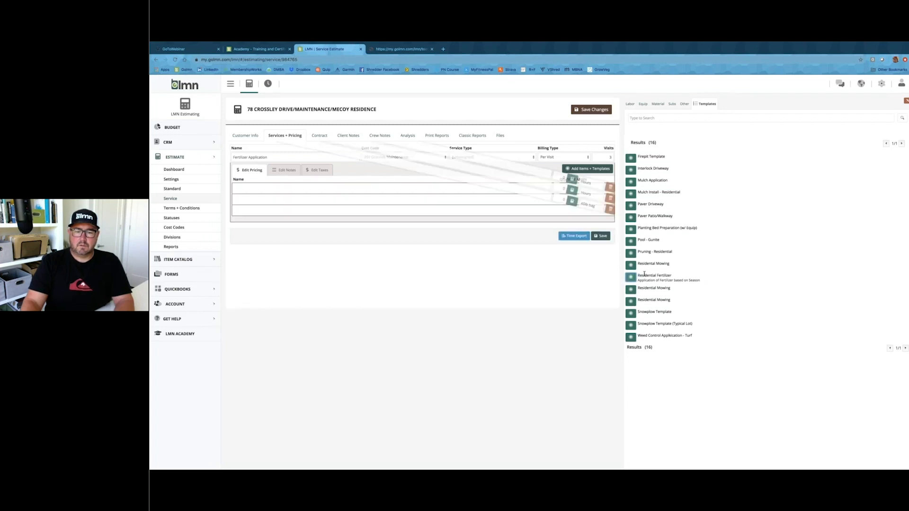
Step: Calculate the per-visit quantities of fertilizer bags, crew truck and install labor from the area in square feet
{"action": "left_click", "coordinate": [569, 211]}
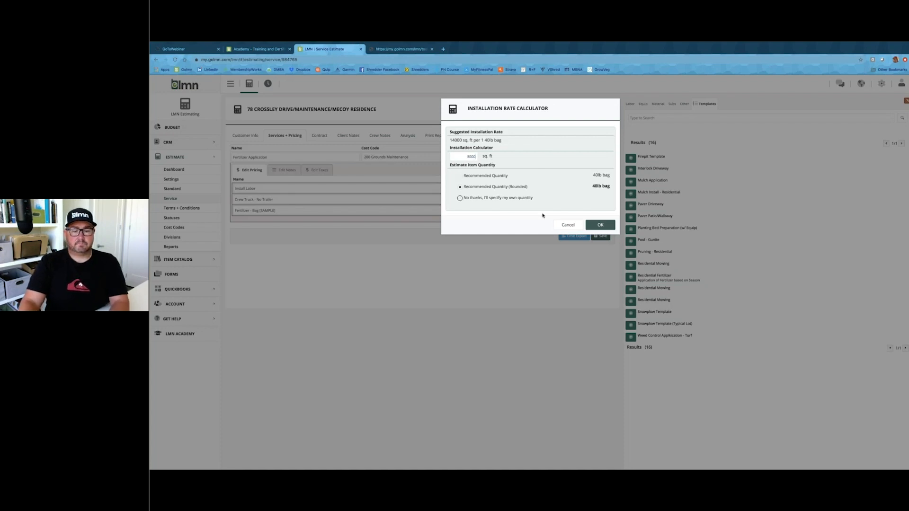
{"action": "left_click", "coordinate": [600, 224]}
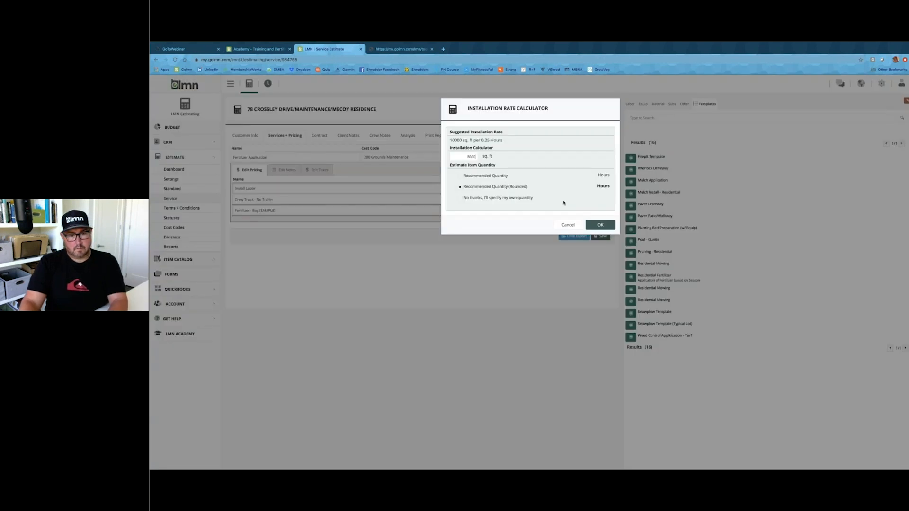
{"action": "left_click", "coordinate": [600, 225]}
{"action": "left_click", "coordinate": [570, 189]}
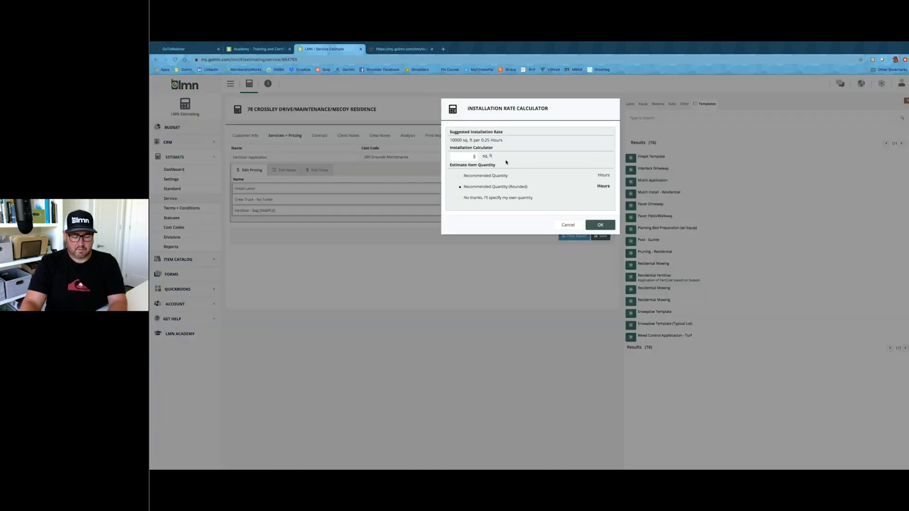
{"action": "left_click", "coordinate": [600, 225]}
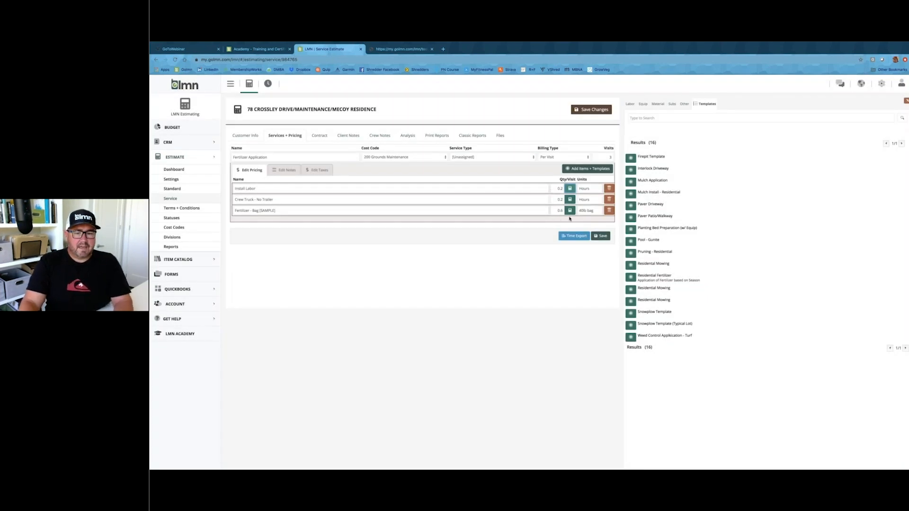
Step: Save the estimate and add a per-visit service named Weed Control - Turf Areas with 2 visits
{"action": "left_click", "coordinate": [601, 236]}
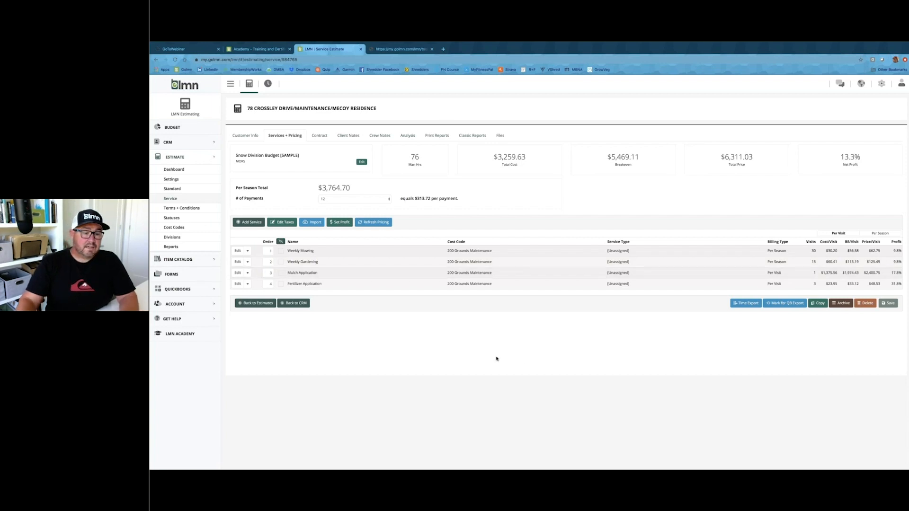
{"action": "left_click", "coordinate": [250, 223]}
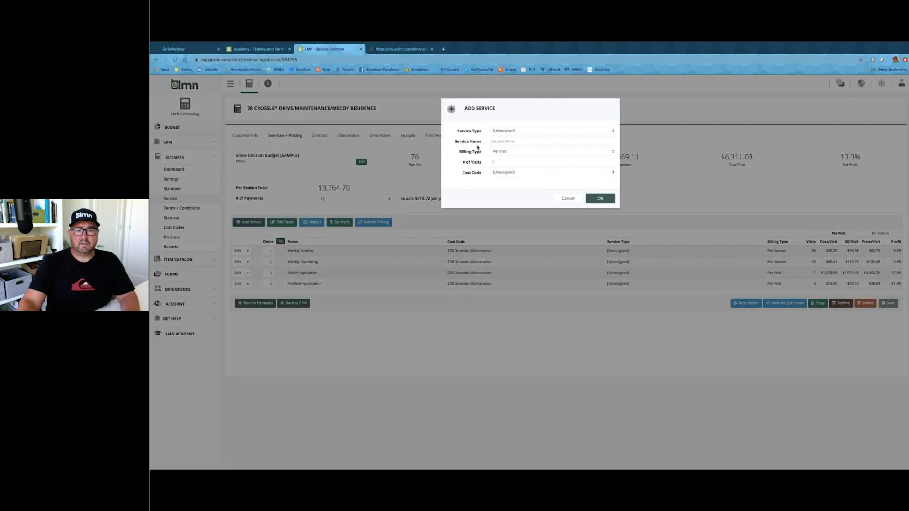
{"action": "left_click", "coordinate": [505, 142]}
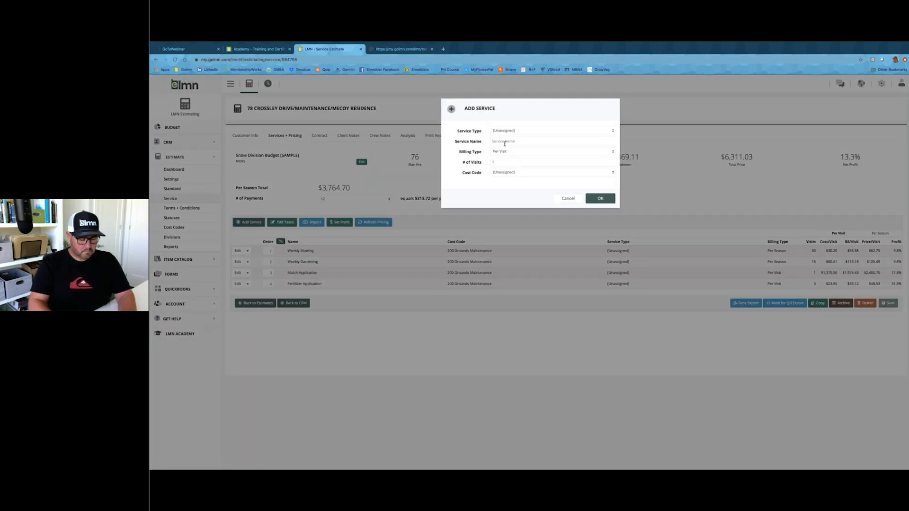
{"action": "type", "text": "Weed Control - Turf Areas"}
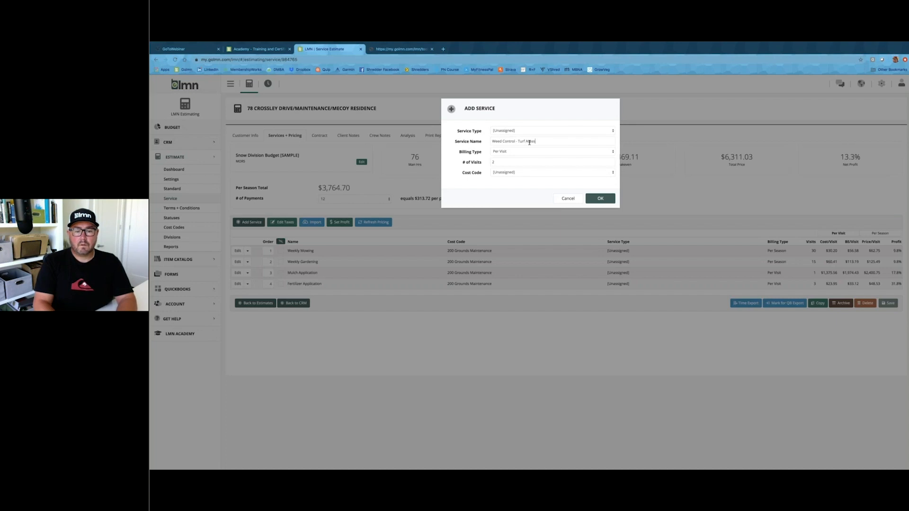
{"action": "left_click", "coordinate": [610, 197]}
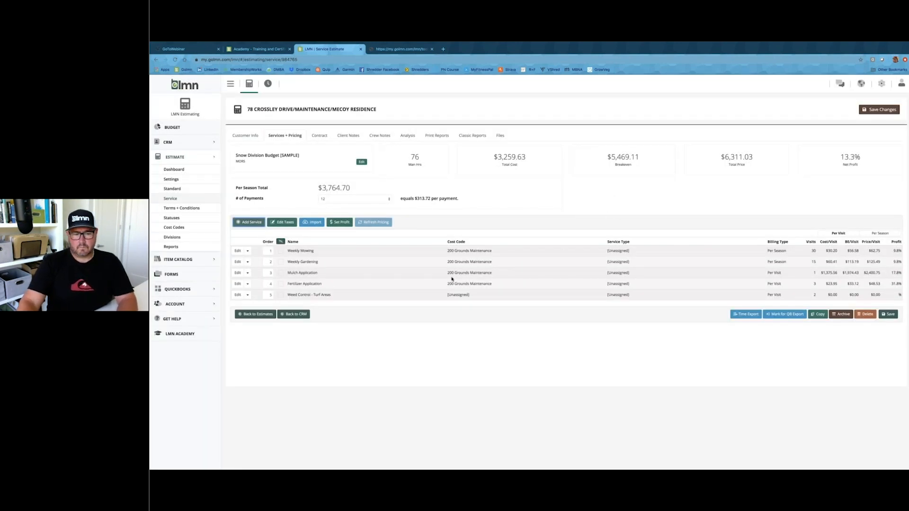
Step: Open the Weed Control - Turf Areas service for editing and add the Weed Control Application - Turf template to it
{"action": "left_click", "coordinate": [238, 296]}
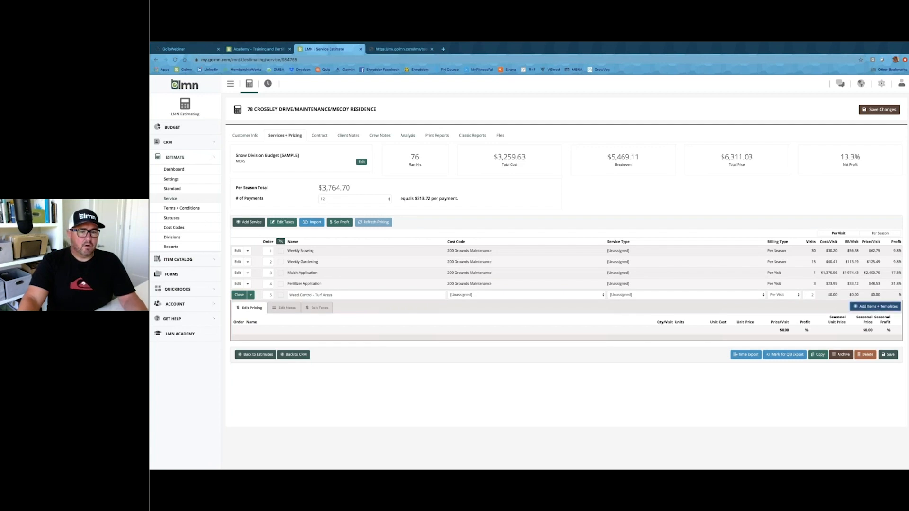
{"action": "left_click", "coordinate": [877, 308]}
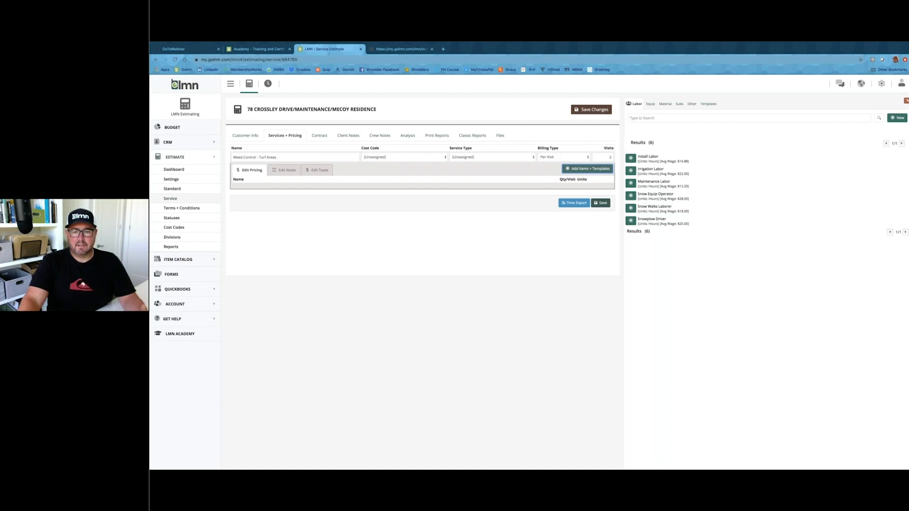
{"action": "left_click", "coordinate": [713, 109]}
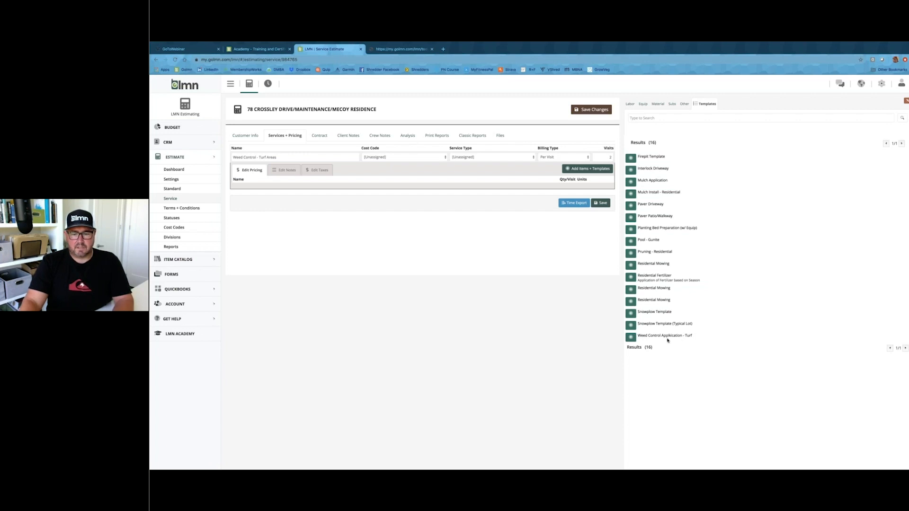
{"action": "left_click", "coordinate": [631, 339]}
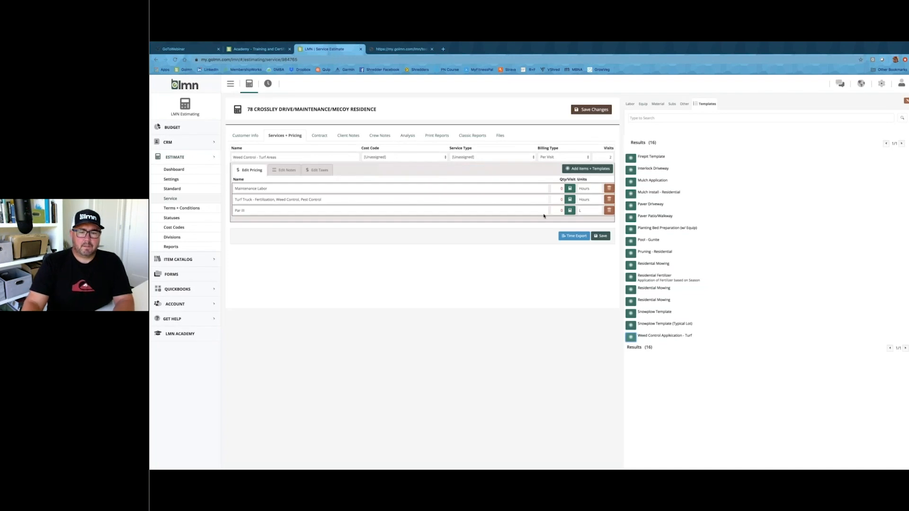
Step: Calculate the Par III quantity per visit from 8000 units, using the rounded recommended quantity
{"action": "left_click", "coordinate": [570, 211]}
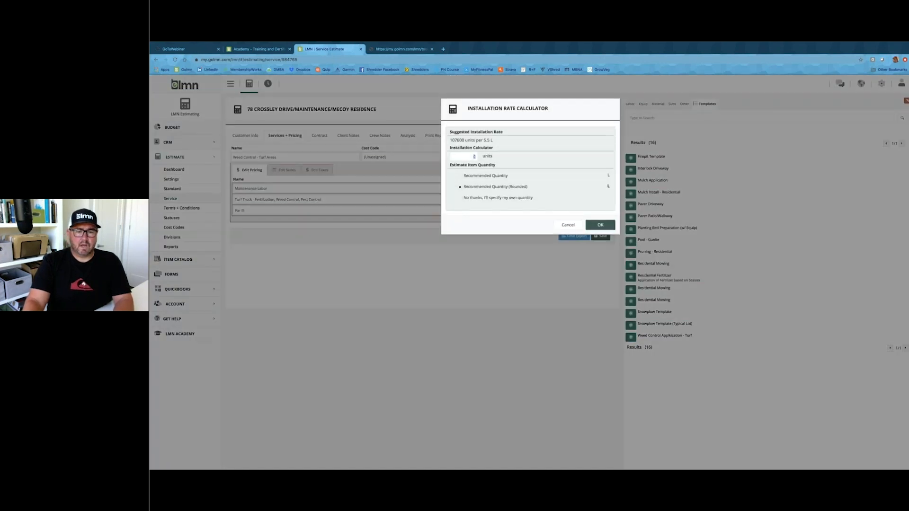
{"action": "type", "text": "8000"}
{"action": "left_click", "coordinate": [601, 225]}
{"action": "double_click", "coordinate": [562, 201]}
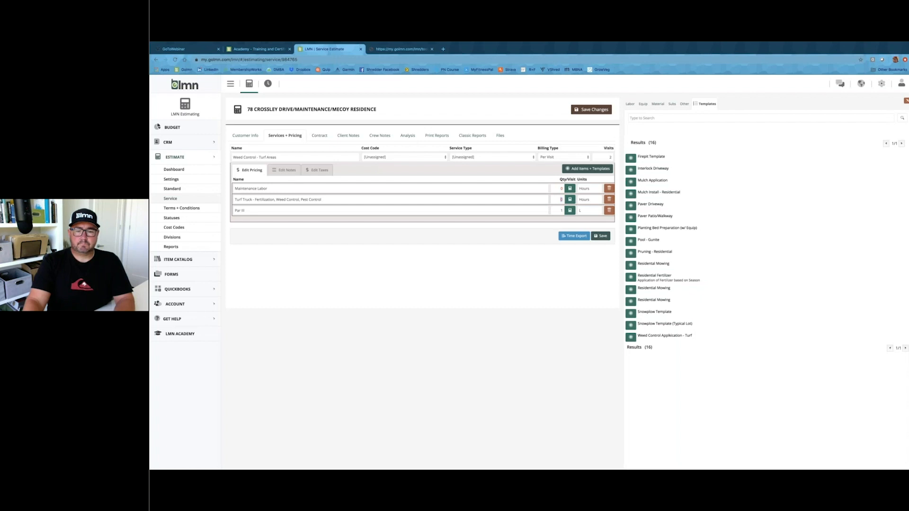
{"action": "left_click", "coordinate": [569, 210]}
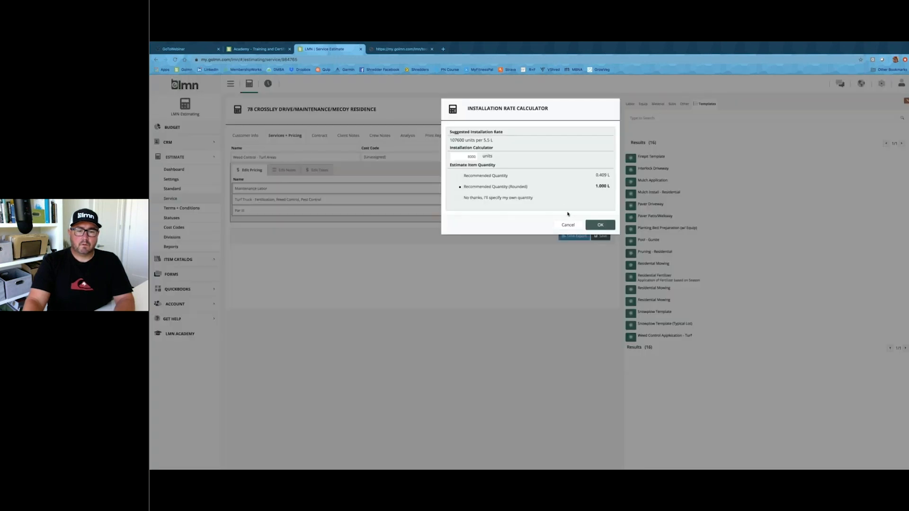
{"action": "left_click", "coordinate": [600, 225]}
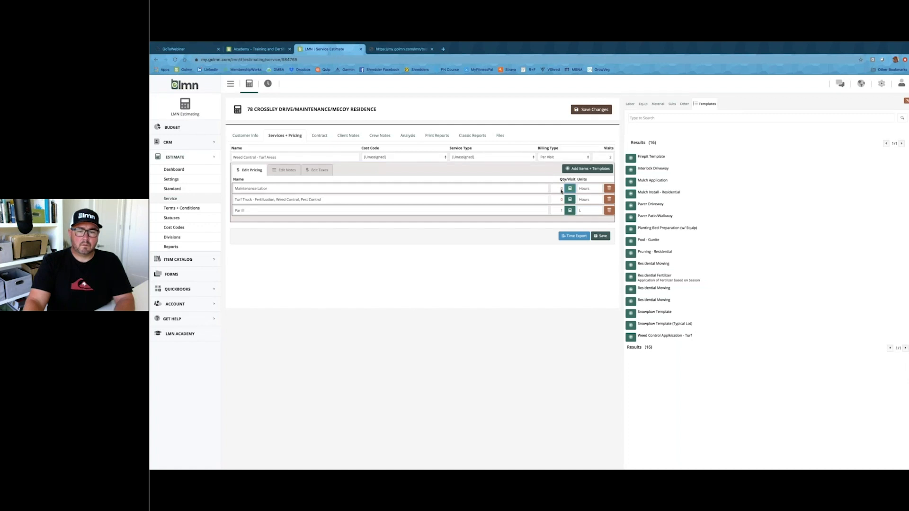
Step: Set the Maintenance Labor quantity to 0.1 hours per visit with the installation rate calculator
{"action": "left_click", "coordinate": [569, 188]}
{"action": "double_click", "coordinate": [475, 156]}
{"action": "type", "text": "1"}
{"action": "left_click", "coordinate": [600, 225]}
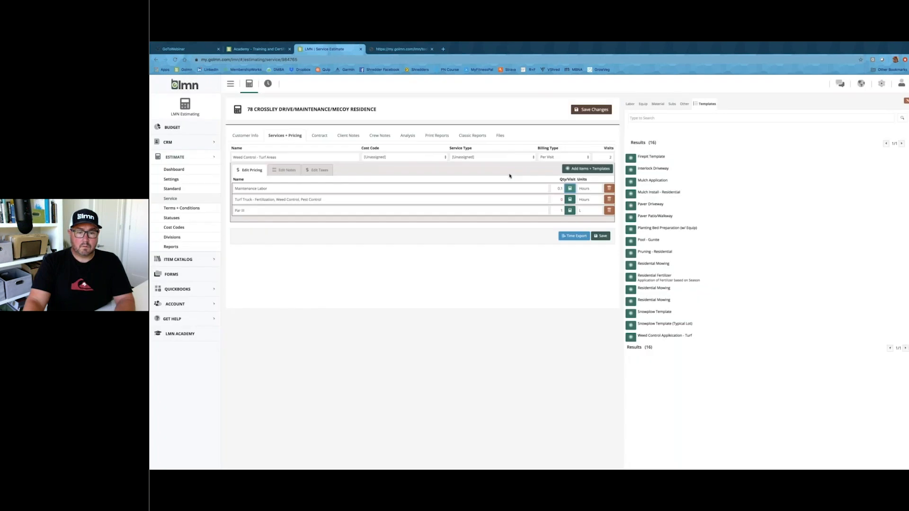
Step: Switch the Par III item to the unrounded recommended quantity
{"action": "left_click", "coordinate": [570, 211]}
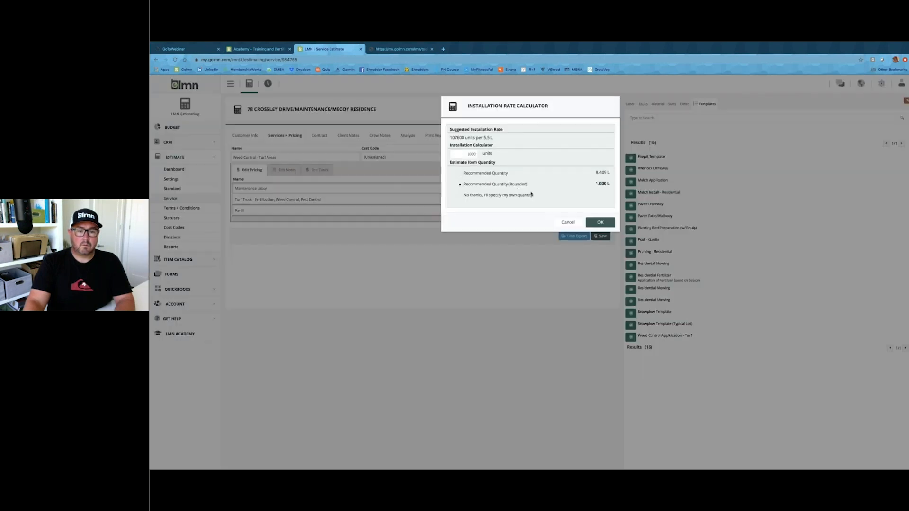
{"action": "left_click", "coordinate": [471, 180]}
{"action": "left_click", "coordinate": [601, 225]}
Step: Set the Turf Truck quantity to 0.1 hours per visit and save the estimate
{"action": "left_click", "coordinate": [570, 200]}
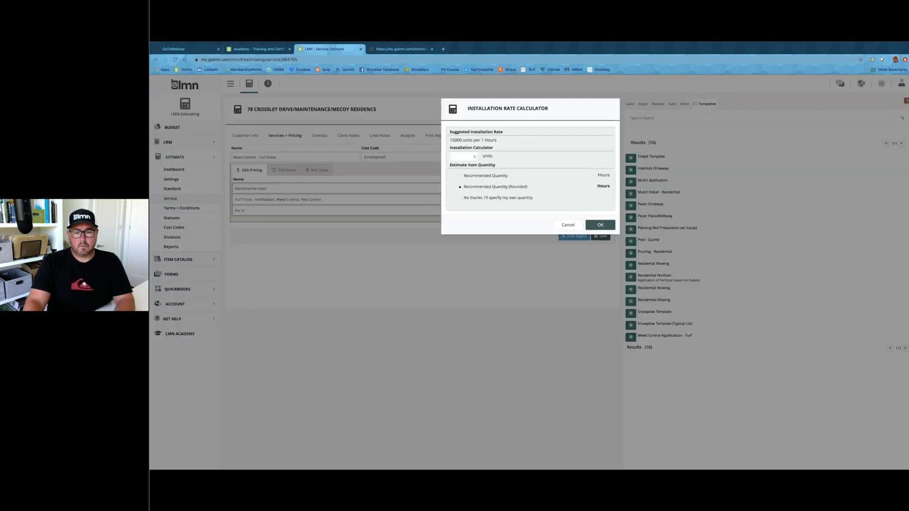
{"action": "left_click", "coordinate": [599, 225]}
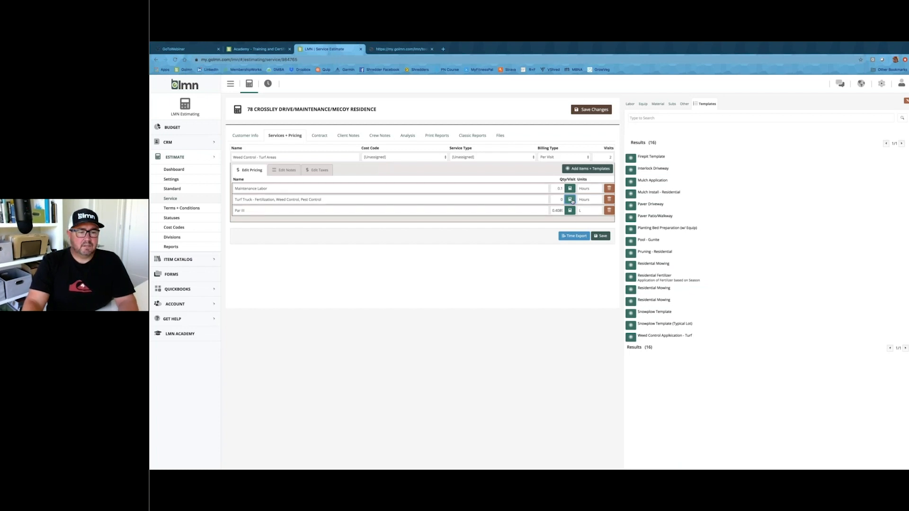
{"action": "left_click", "coordinate": [571, 200]}
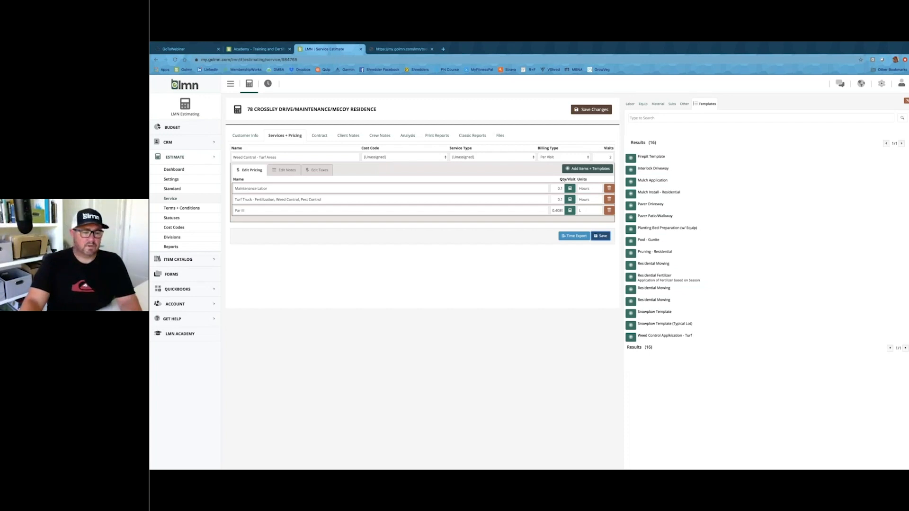
{"action": "left_click", "coordinate": [599, 236]}
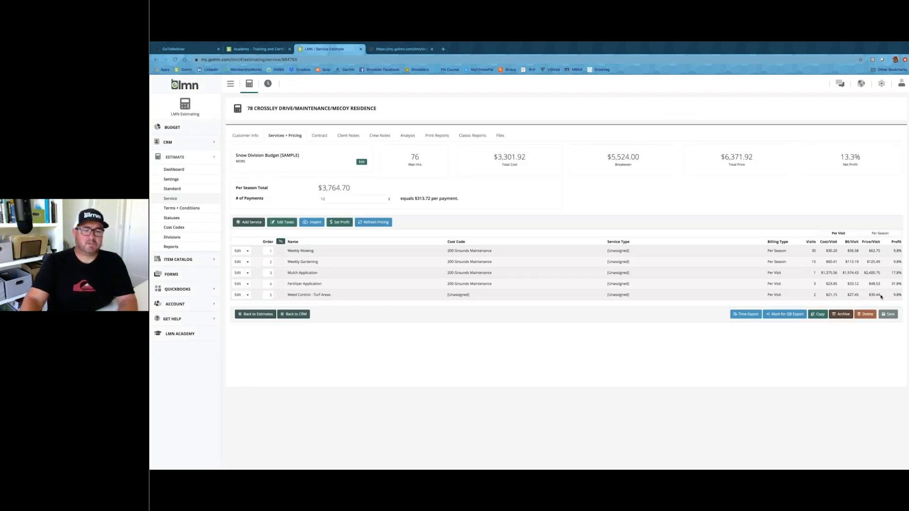
Step: Review the estimate's analysis of costs, profit and performance against the budget
{"action": "left_click", "coordinate": [404, 138]}
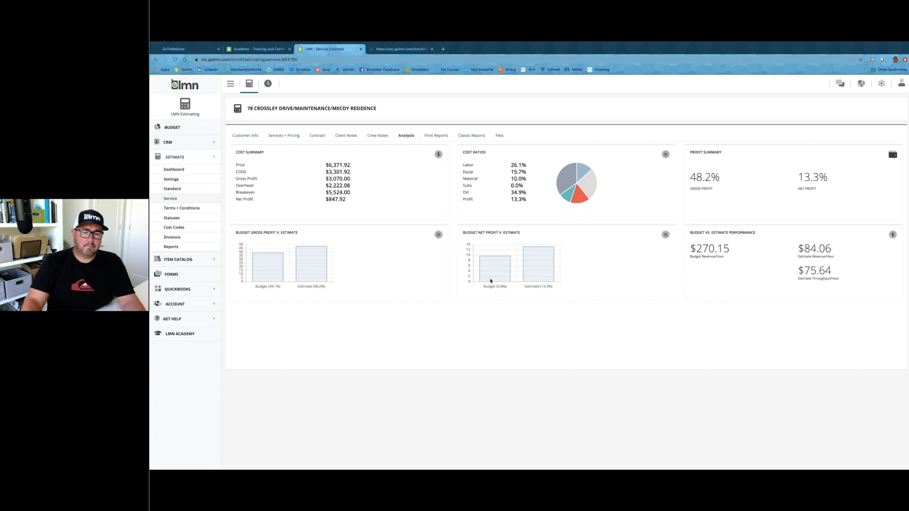
{"action": "mouse_move", "coordinate": [497, 261]}
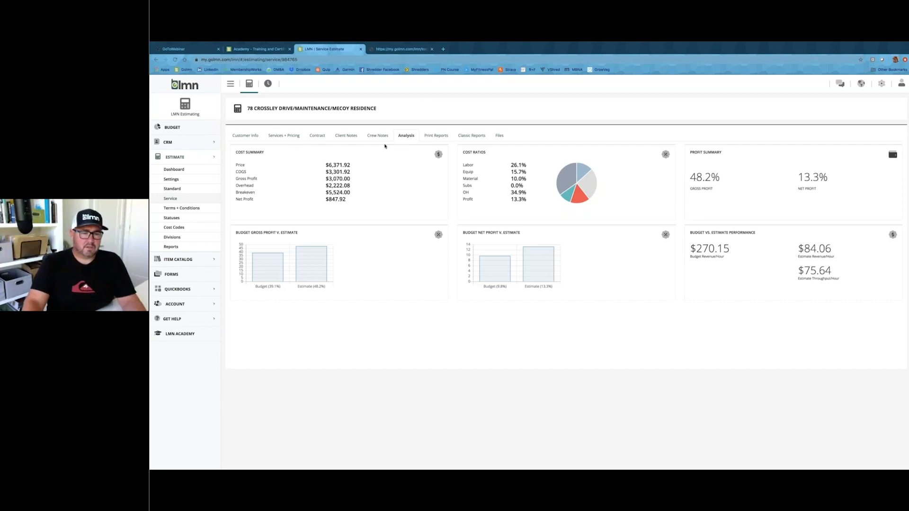
Step: Examine the client notes: the estimate notes, the header terms and conditions, and the terms available to add
{"action": "left_click", "coordinate": [345, 137]}
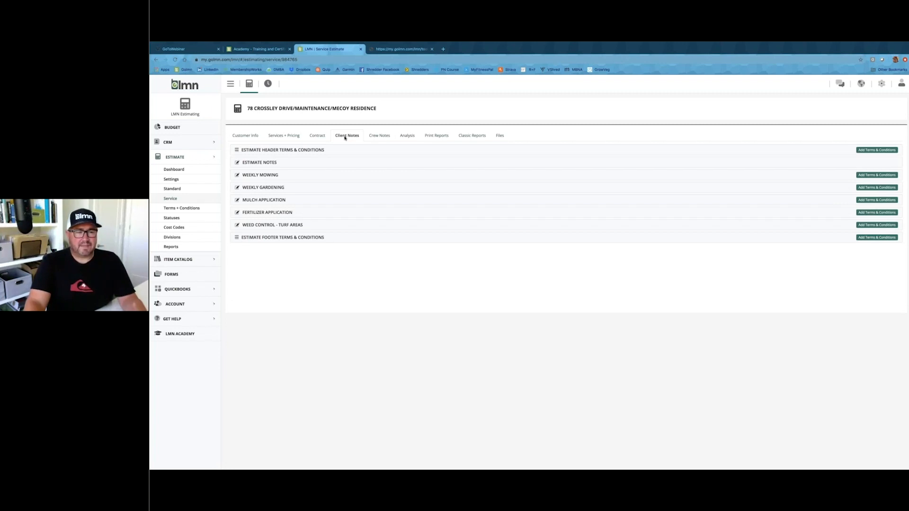
{"action": "left_click", "coordinate": [338, 164]}
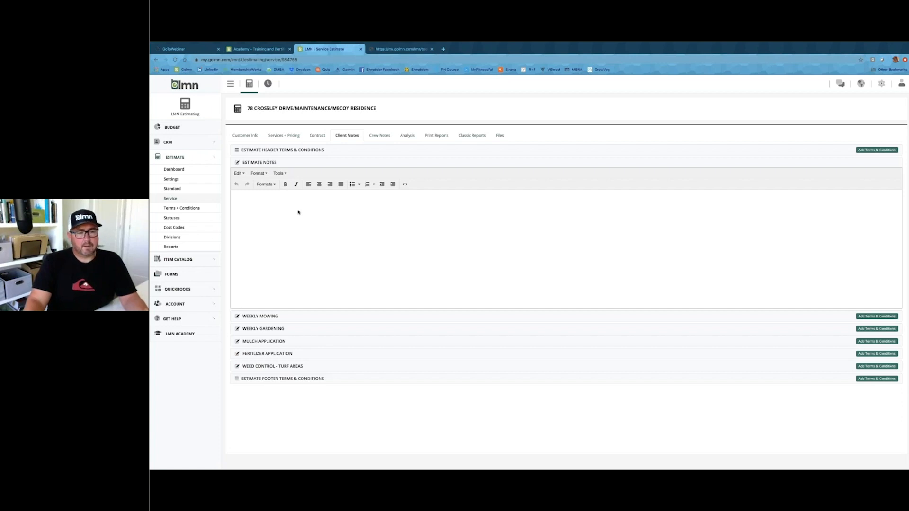
{"action": "triple_click", "coordinate": [294, 153]}
{"action": "left_click", "coordinate": [296, 154]}
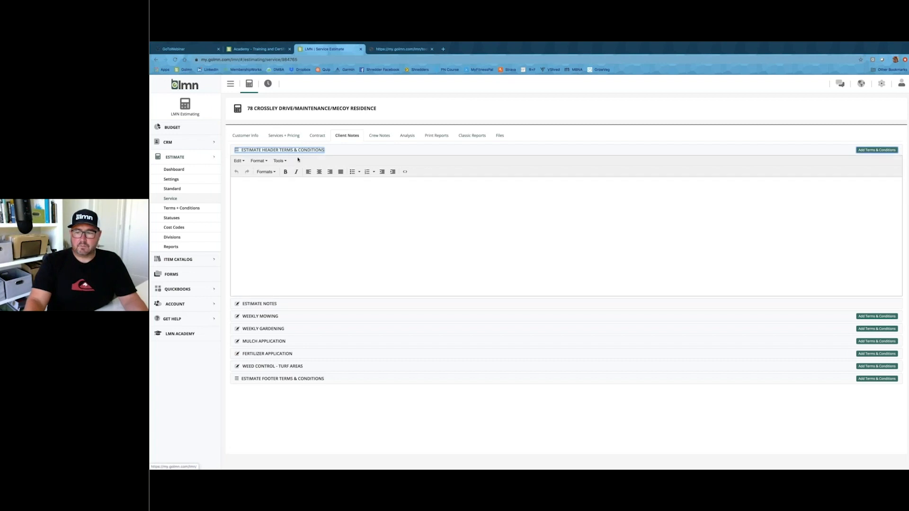
{"action": "left_click", "coordinate": [875, 150]}
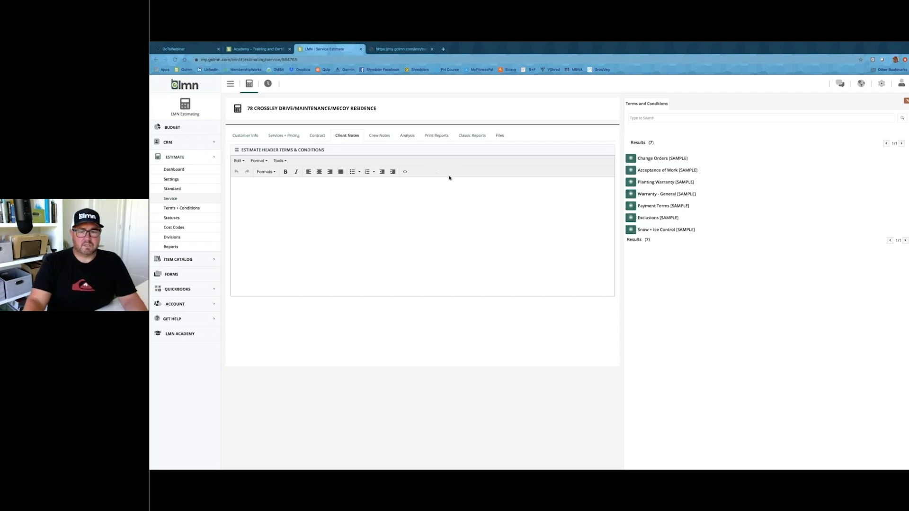
{"action": "triple_click", "coordinate": [278, 151]}
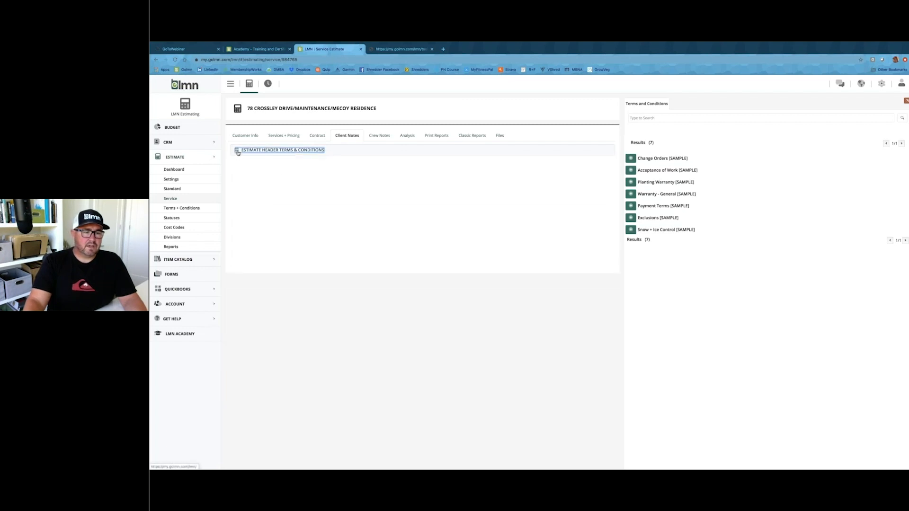
{"action": "left_click", "coordinate": [264, 150]}
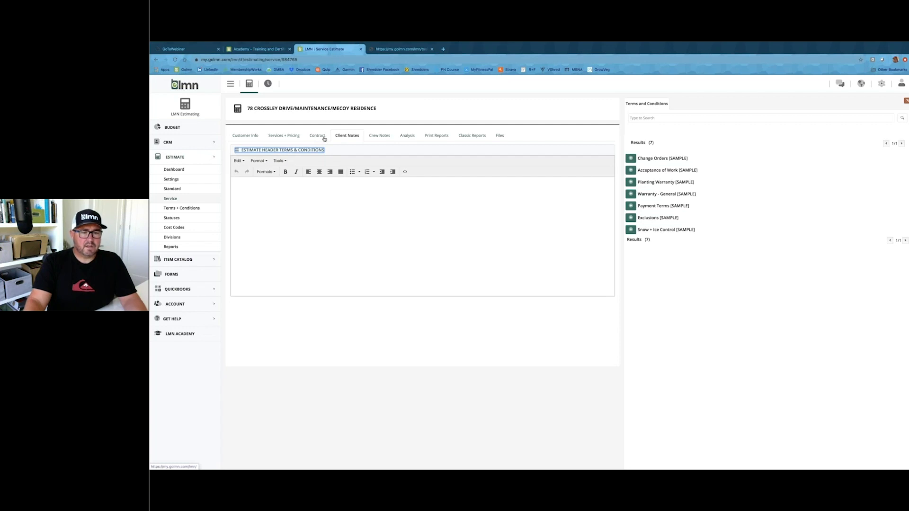
Step: Check the crew notes sections, the client footer terms and conditions, and the client notes for weed control and mulch application
{"action": "left_click", "coordinate": [378, 137]}
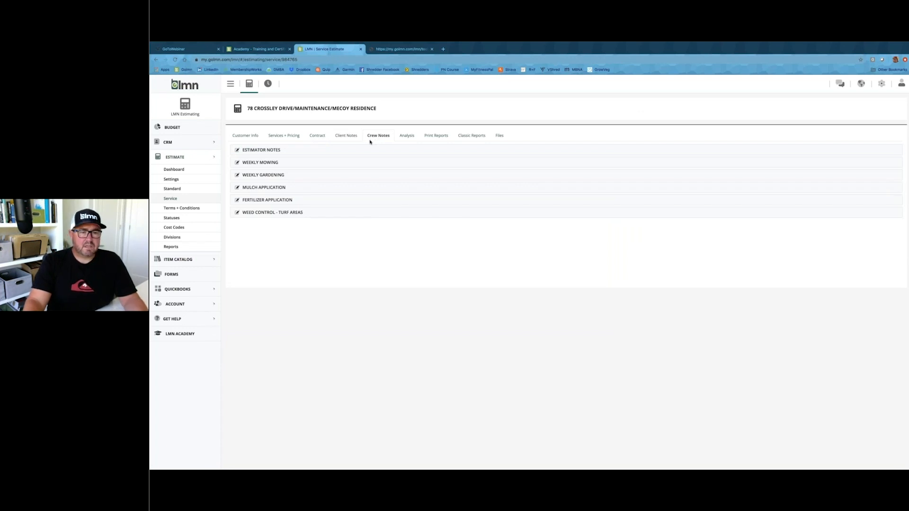
{"action": "left_click", "coordinate": [348, 137]}
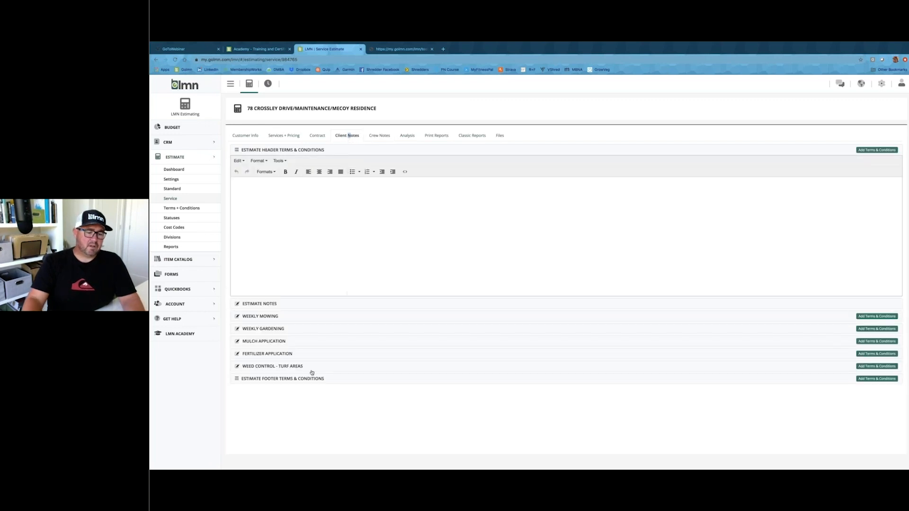
{"action": "left_click", "coordinate": [297, 380]}
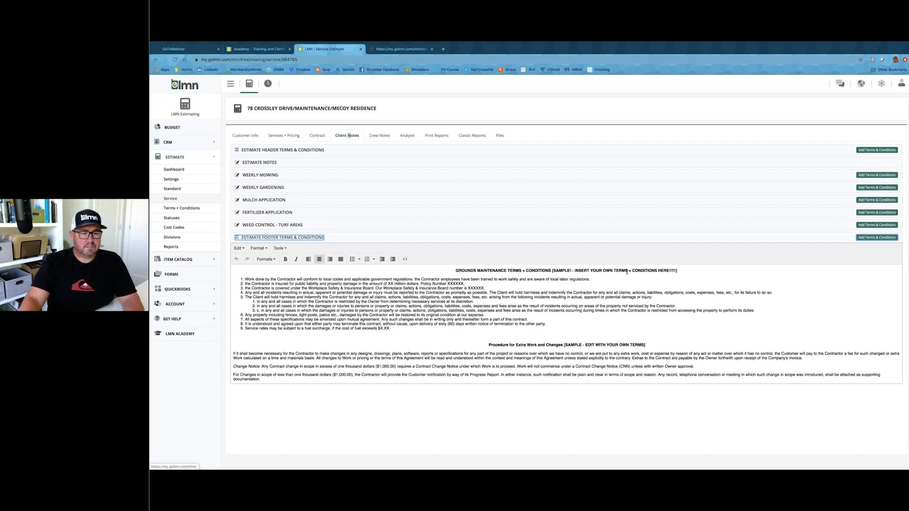
{"action": "left_click", "coordinate": [312, 226]}
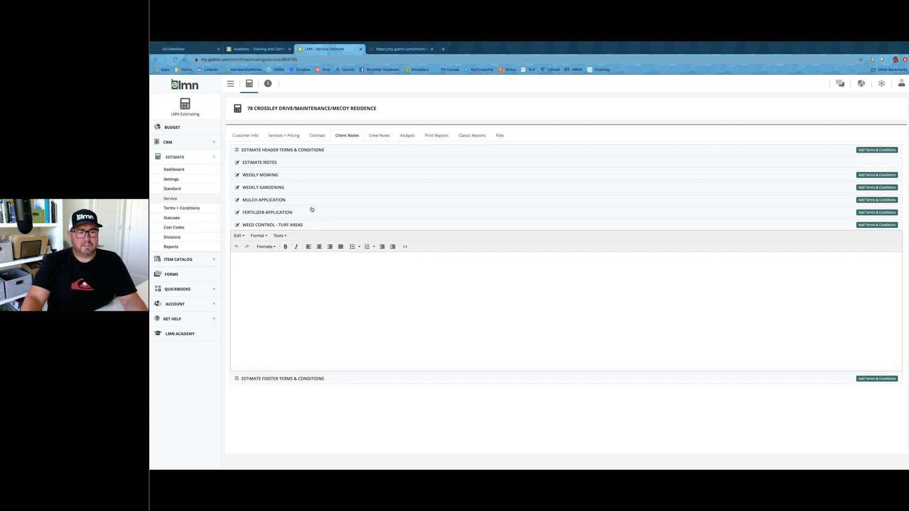
{"action": "left_click", "coordinate": [313, 205]}
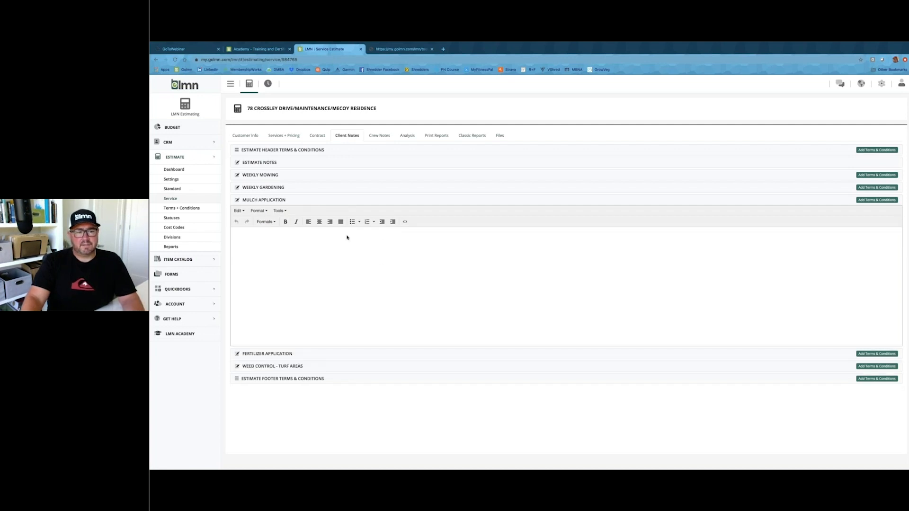
Step: Revisit the estimate's analysis and choose Service Proposal as the report to print
{"action": "left_click", "coordinate": [405, 137]}
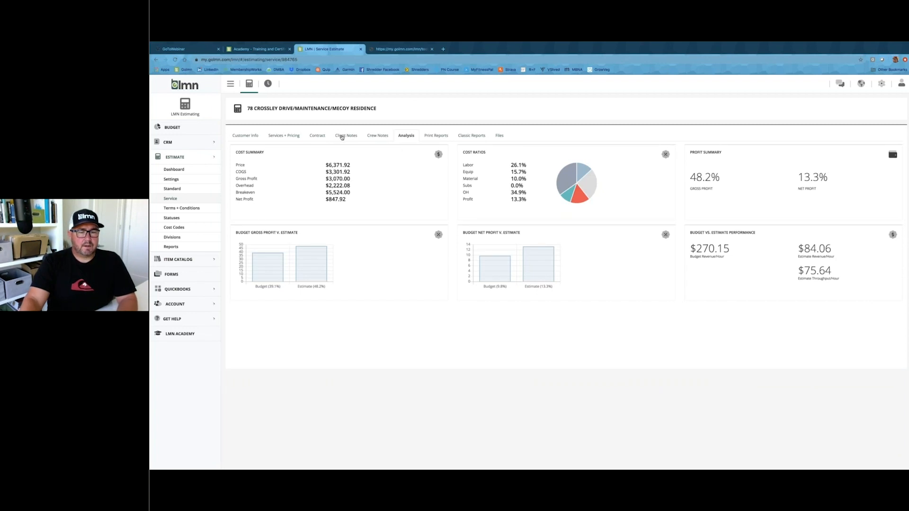
{"action": "left_click", "coordinate": [433, 136]}
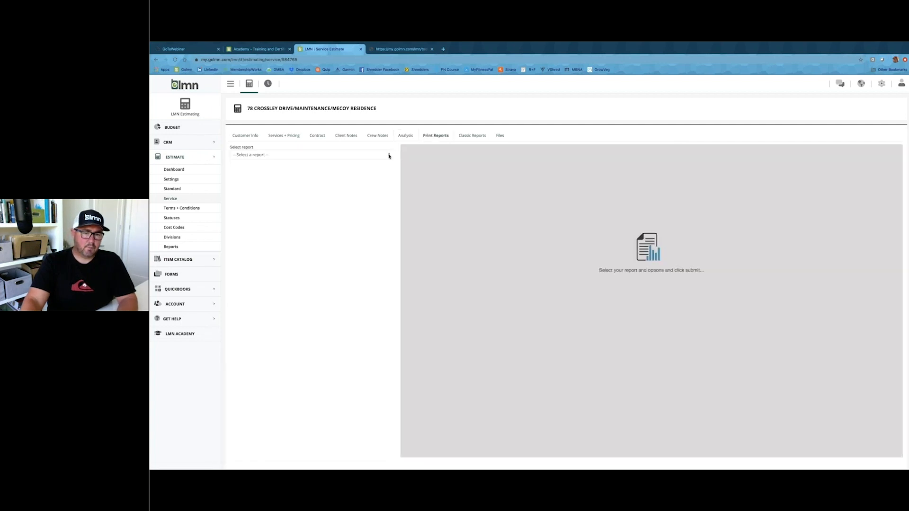
{"action": "left_click", "coordinate": [389, 157]}
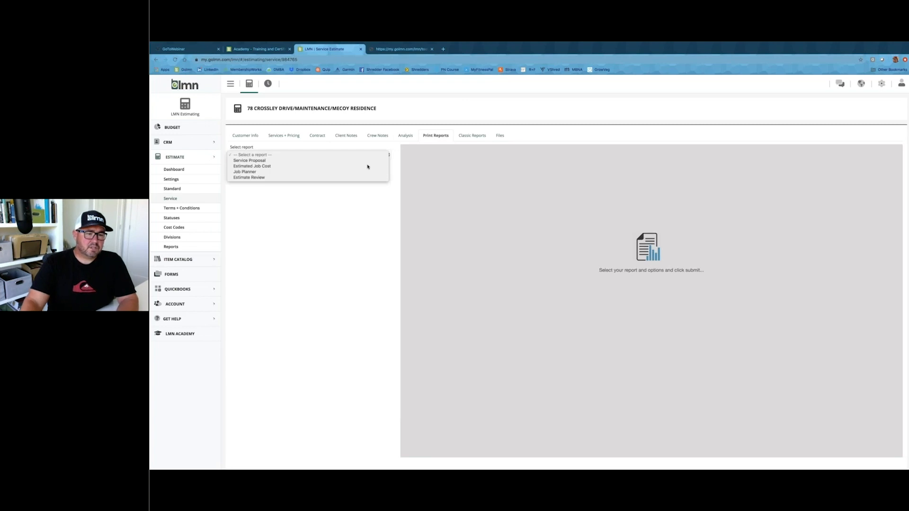
{"action": "left_click", "coordinate": [367, 162]}
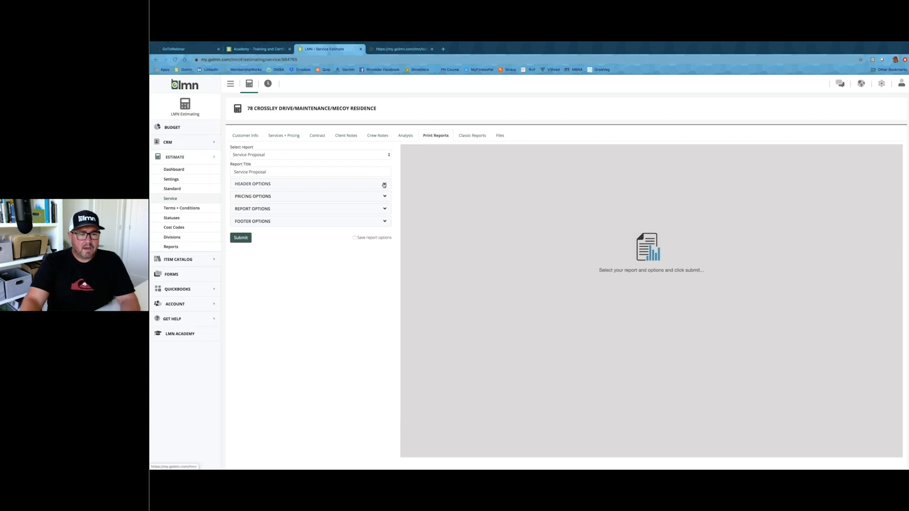
Step: Check the proposal's header, pricing, report and footer options, and generate the report
{"action": "left_click", "coordinate": [385, 184]}
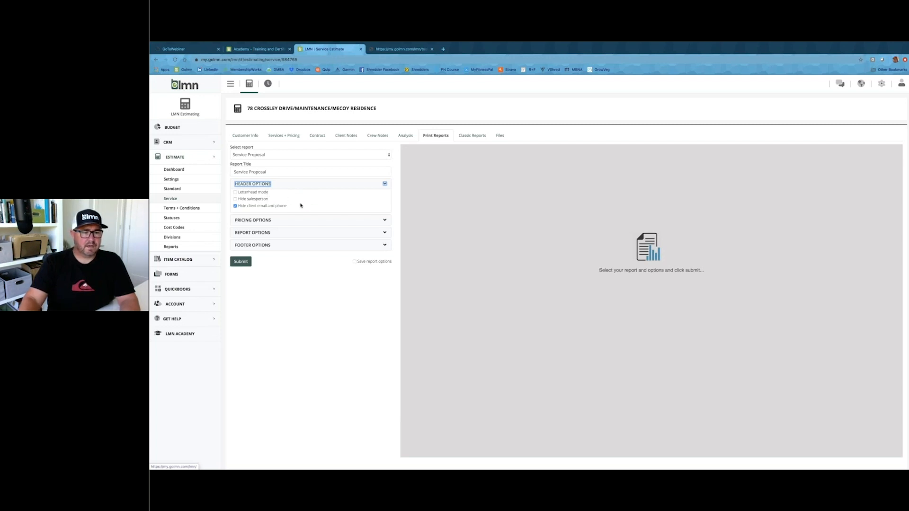
{"action": "left_click", "coordinate": [318, 221]}
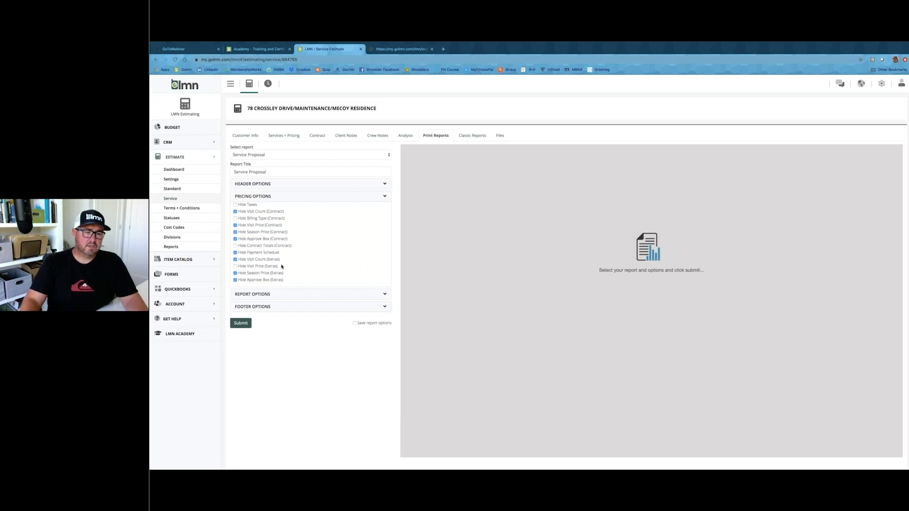
{"action": "left_click", "coordinate": [304, 295]}
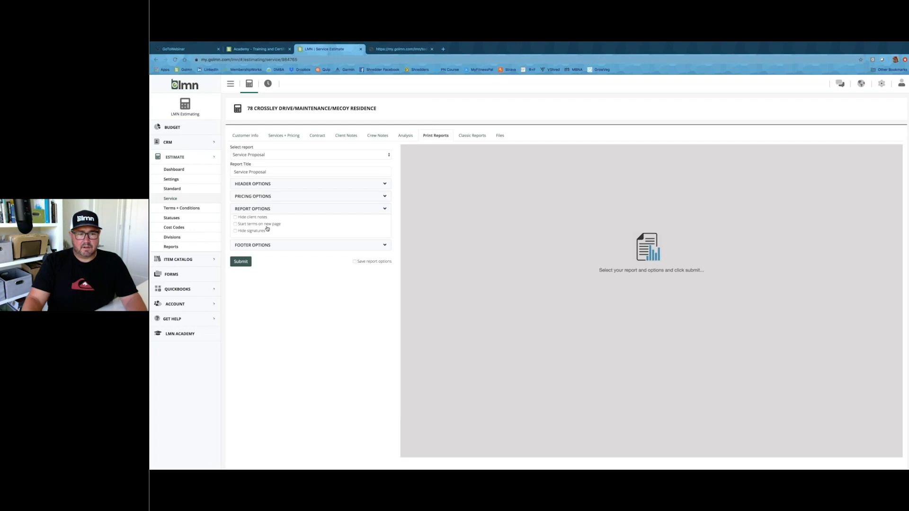
{"action": "left_click", "coordinate": [283, 248]}
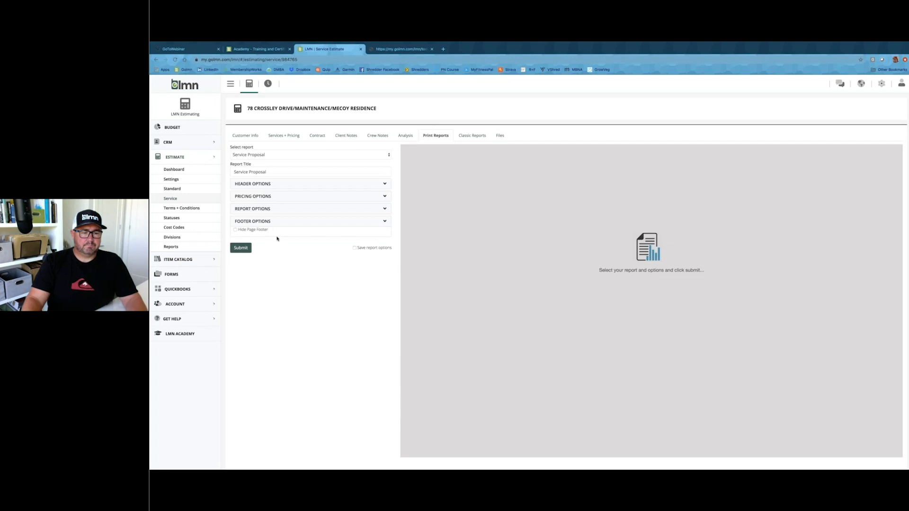
{"action": "left_click", "coordinate": [251, 248]}
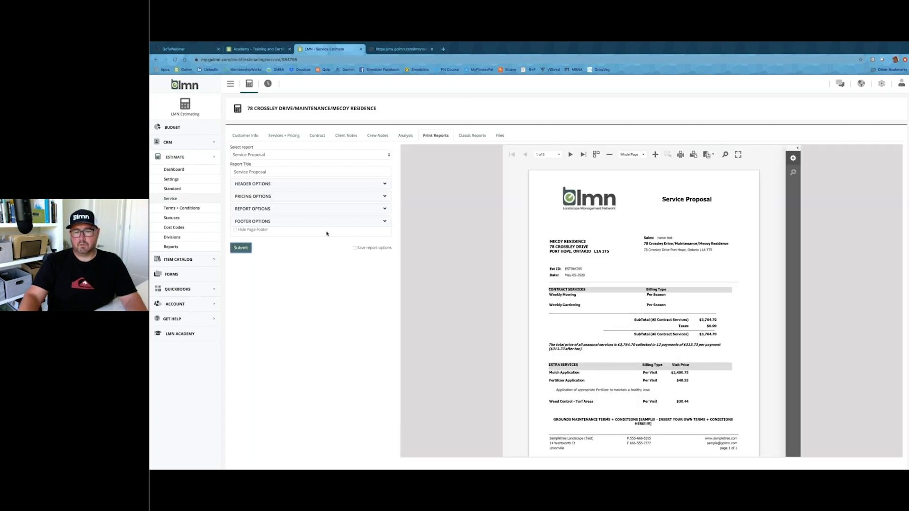
Step: Read through the generated service proposal: contract and extra services with prices, terms and conditions, and the signature section
{"action": "scroll", "coordinate": [617, 299], "scroll_direction": "down", "scroll_amount": 1}
{"action": "scroll", "coordinate": [618, 299], "scroll_direction": "down", "scroll_amount": 3}
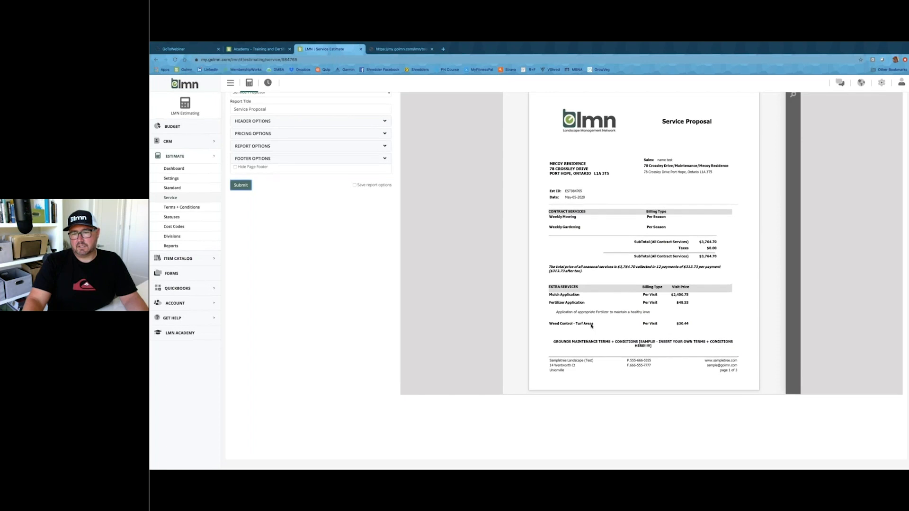
{"action": "scroll", "coordinate": [591, 326], "scroll_direction": "up", "scroll_amount": 2}
{"action": "scroll", "coordinate": [591, 326], "scroll_direction": "down", "scroll_amount": 1}
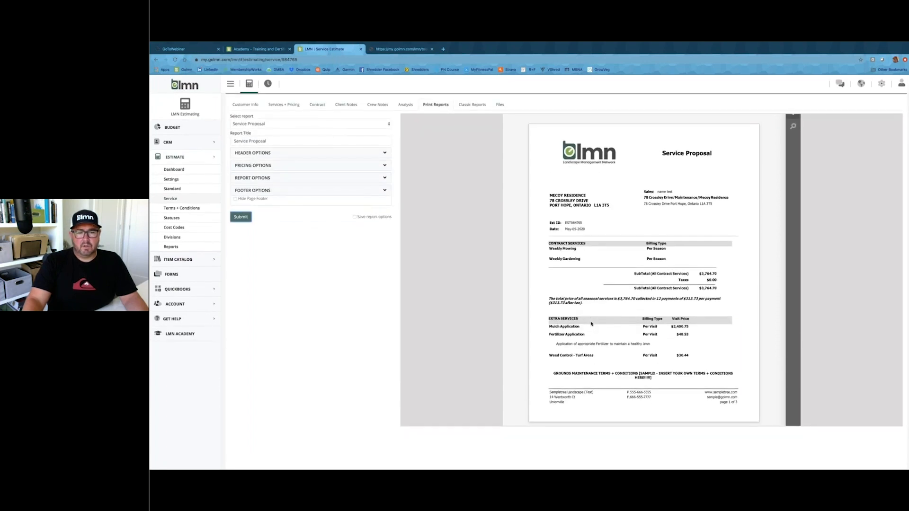
{"action": "scroll", "coordinate": [591, 323], "scroll_direction": "down", "scroll_amount": 2}
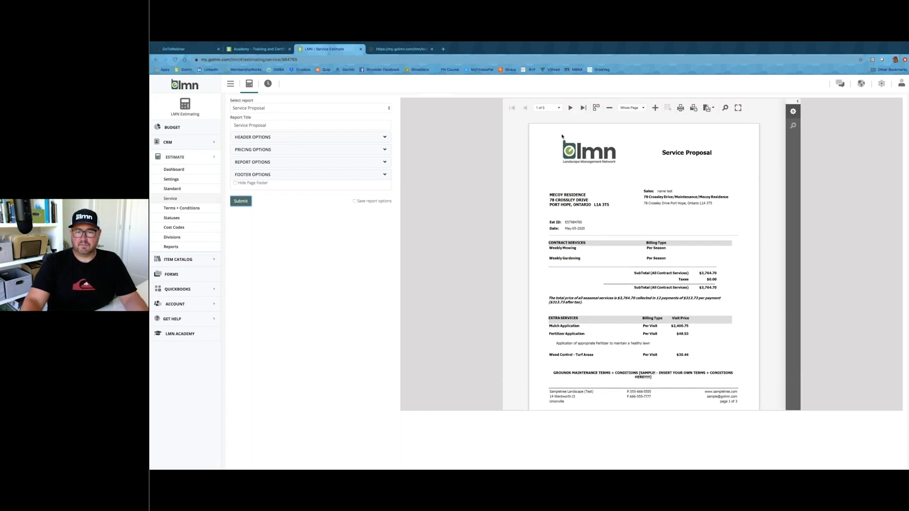
{"action": "left_click", "coordinate": [570, 108]}
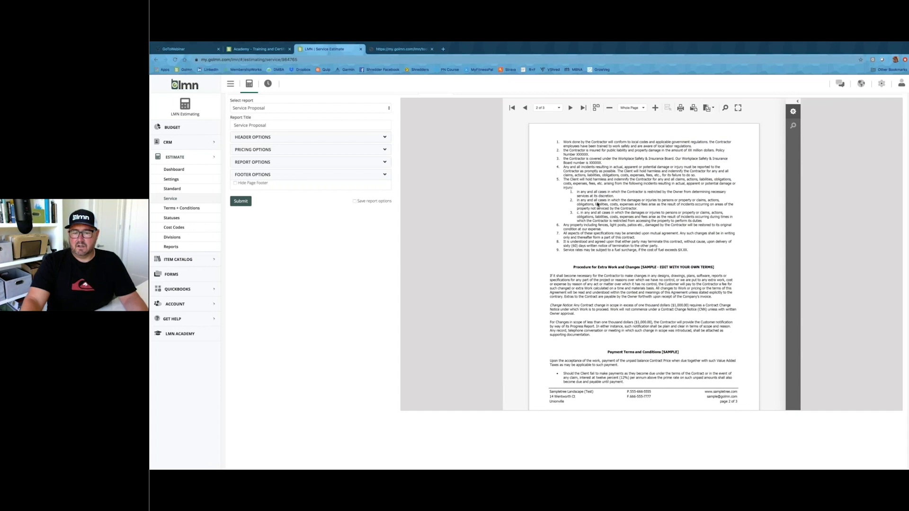
{"action": "scroll", "coordinate": [598, 204], "scroll_direction": "down", "scroll_amount": 2}
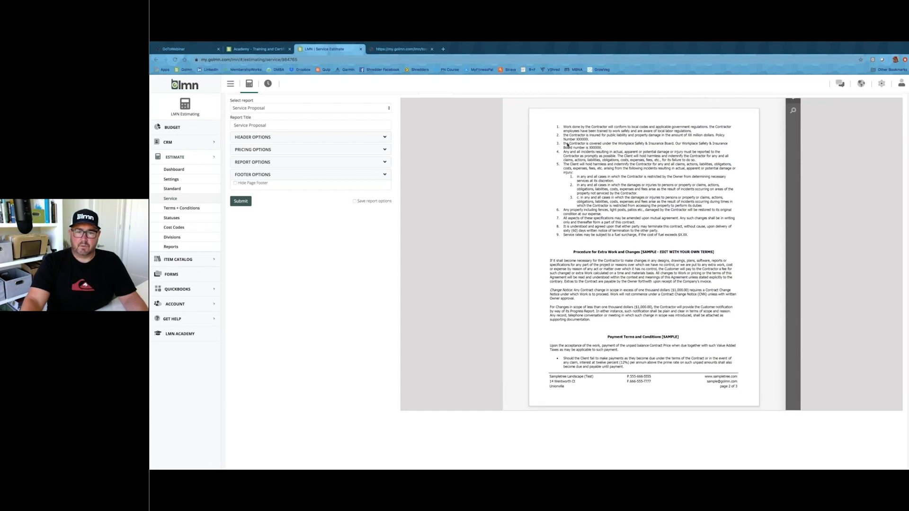
{"action": "scroll", "coordinate": [568, 142], "scroll_direction": "up", "scroll_amount": 2}
{"action": "left_click", "coordinate": [570, 108]}
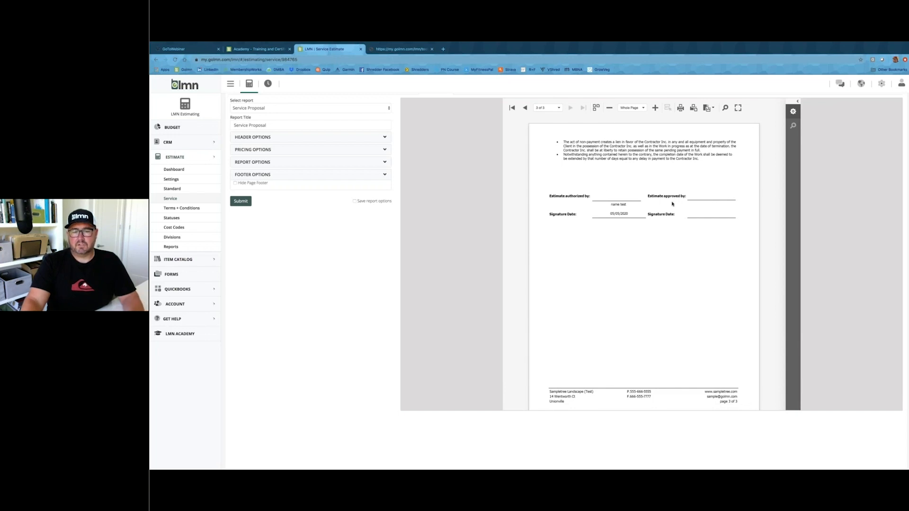
{"action": "left_click", "coordinate": [525, 108]}
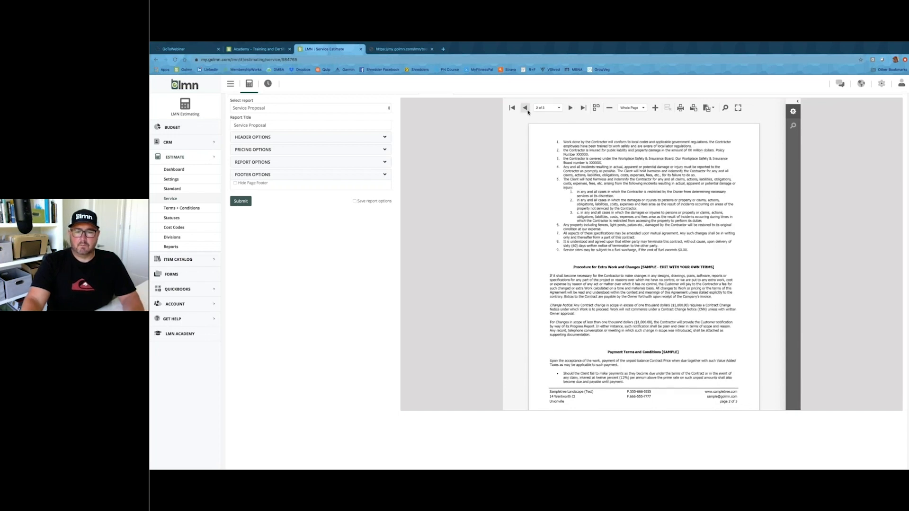
{"action": "left_click", "coordinate": [526, 108]}
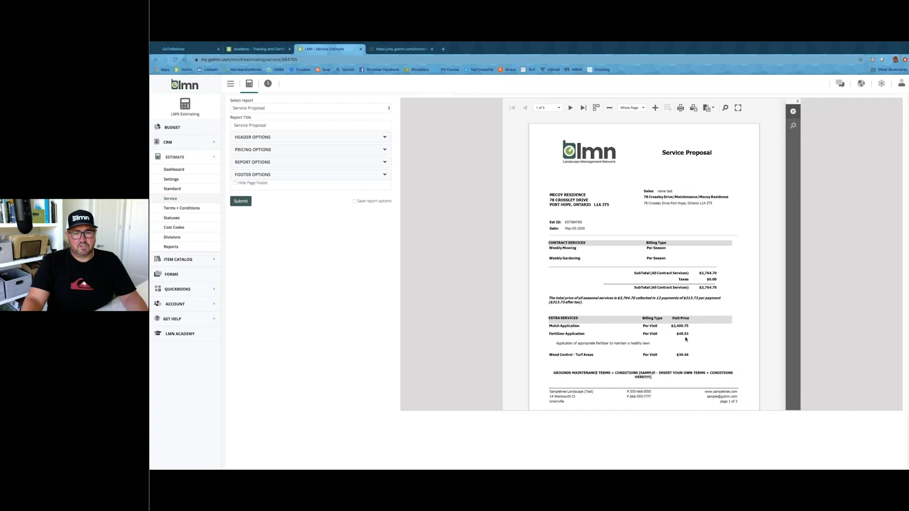
{"action": "scroll", "coordinate": [685, 339], "scroll_direction": "up", "scroll_amount": 2}
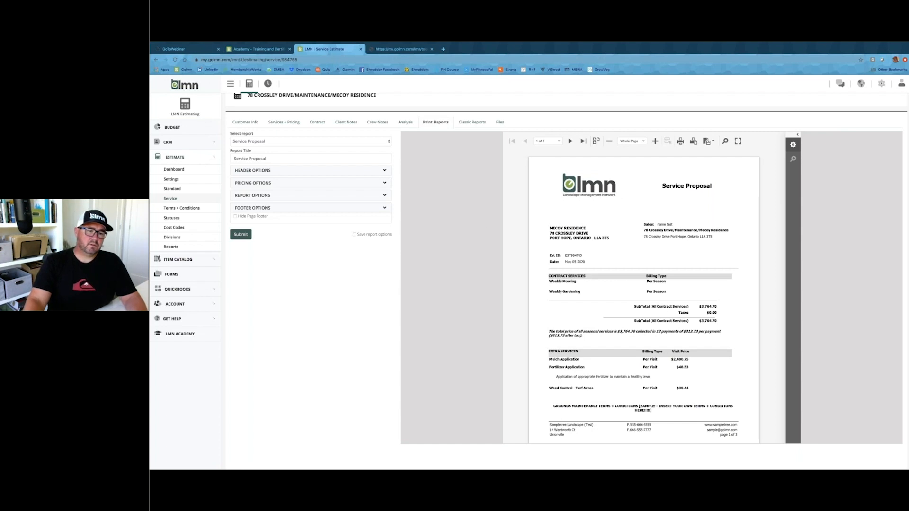
Step: Save the estimate's Weekly Mowing service as a template named Residential Mowing
{"action": "left_click", "coordinate": [286, 123]}
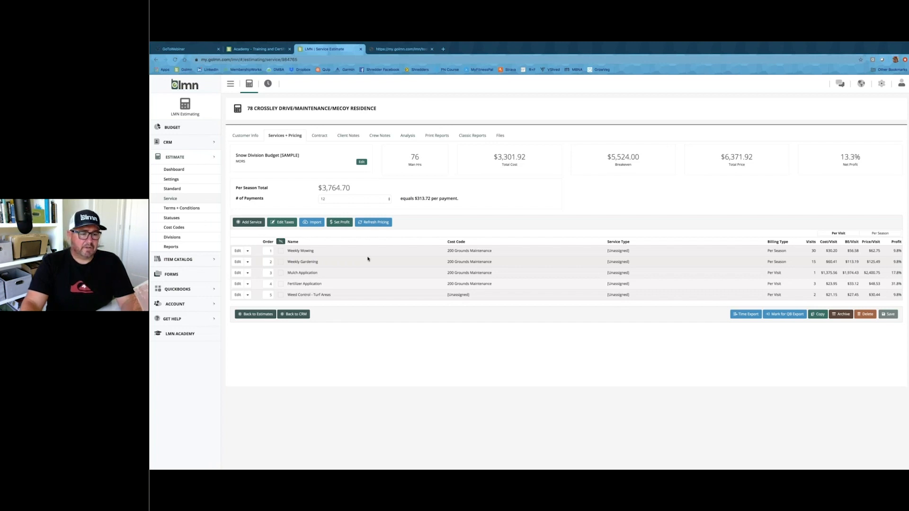
{"action": "left_click", "coordinate": [248, 251]}
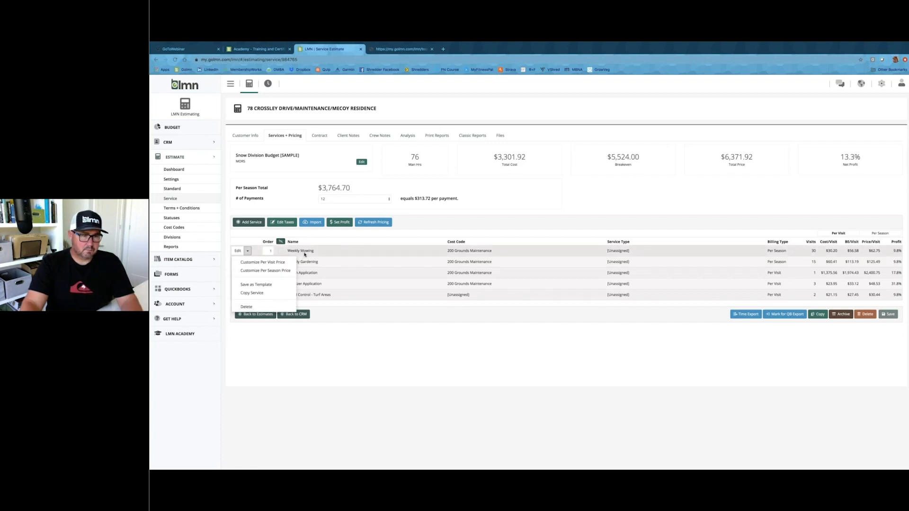
{"action": "left_click", "coordinate": [271, 284]}
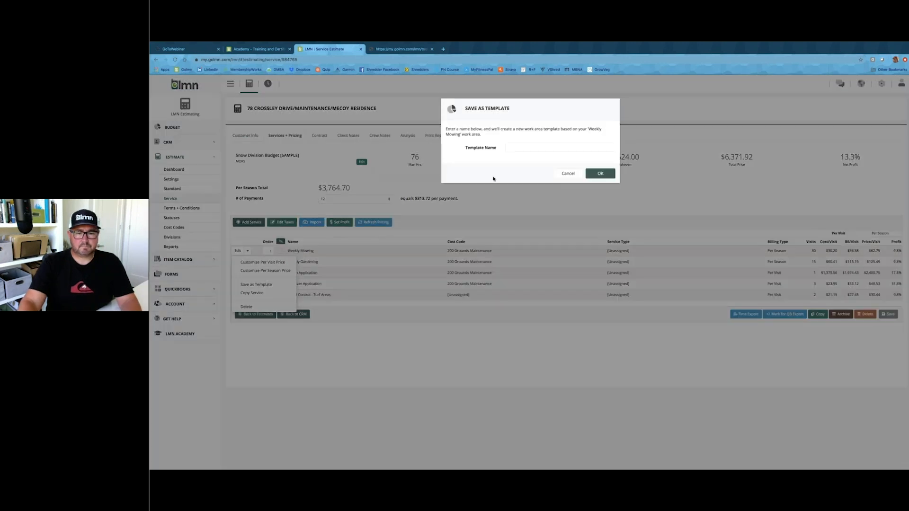
{"action": "left_click", "coordinate": [514, 147]}
{"action": "type", "text": "Residential Mowing"}
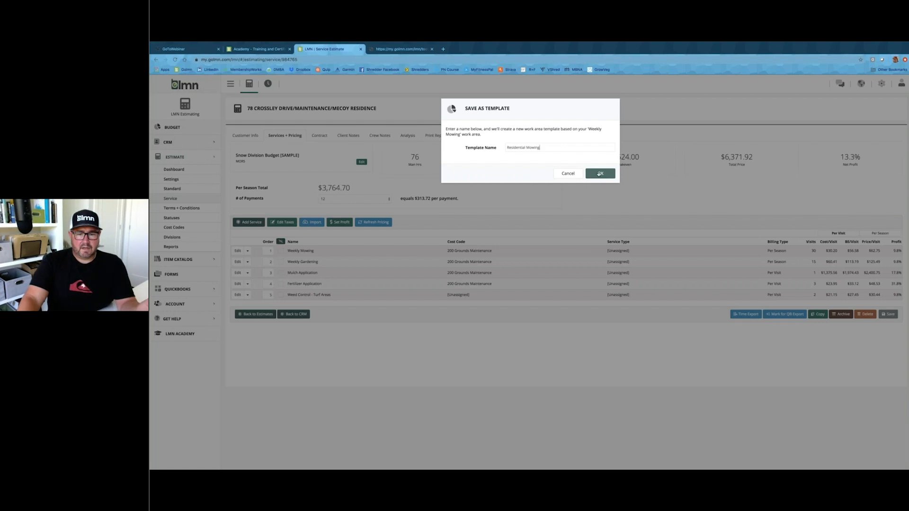
{"action": "left_click", "coordinate": [600, 174]}
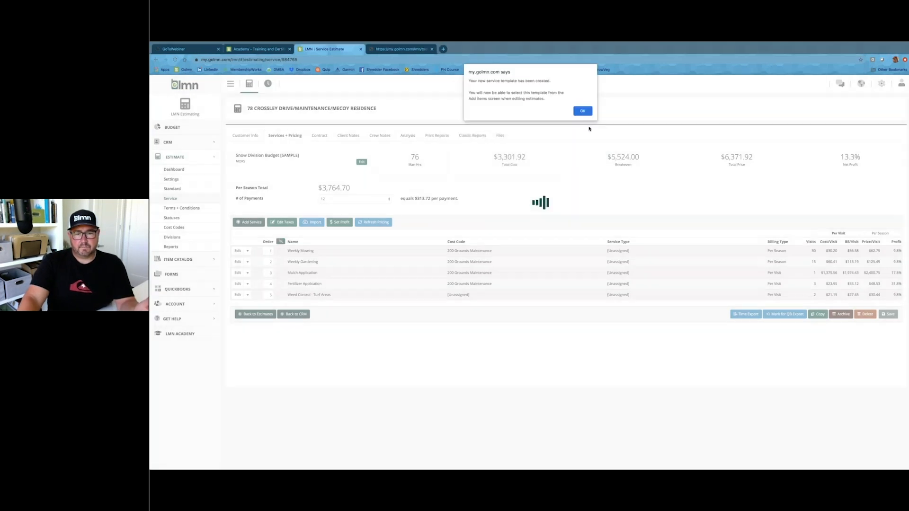
{"action": "left_click", "coordinate": [584, 113]}
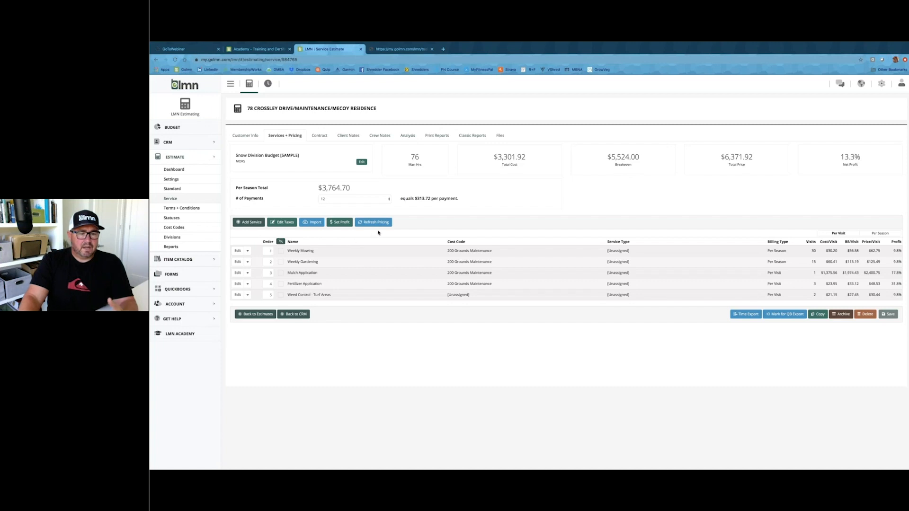
Step: Open the Residential Mowing template from the item catalog and show its items
{"action": "left_click_drag", "start_coordinate": [331, 241], "coordinate": [201, 251]}
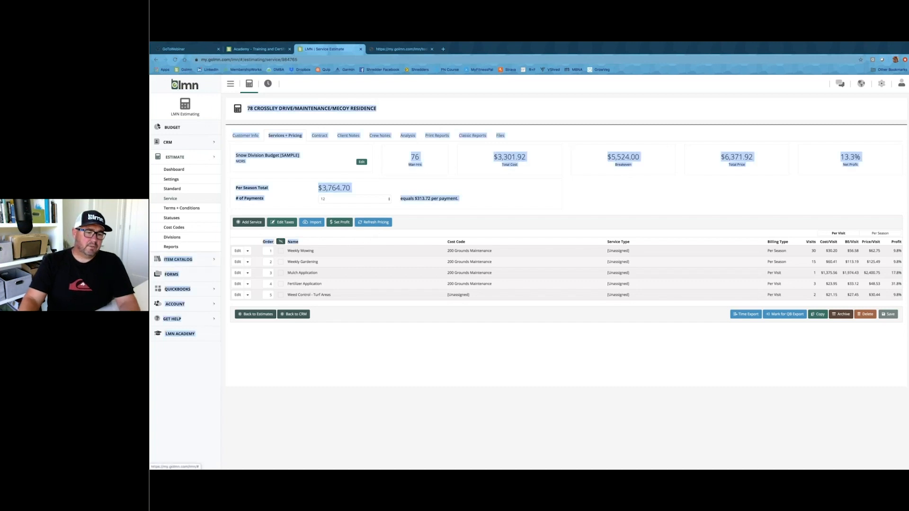
{"action": "left_click", "coordinate": [201, 249]}
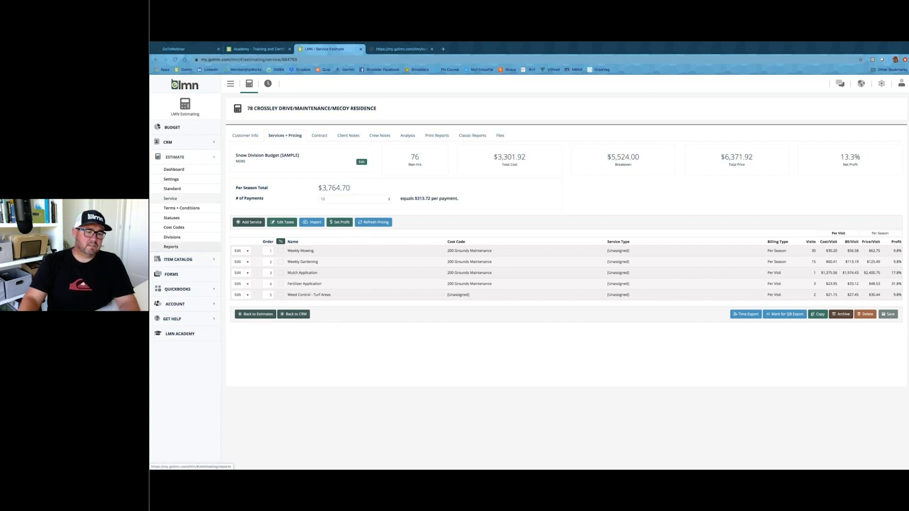
{"action": "left_click", "coordinate": [213, 260]}
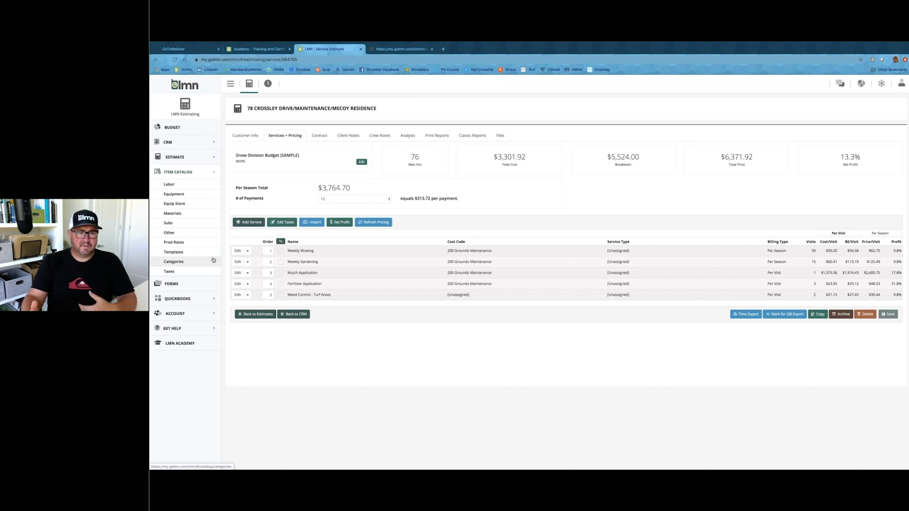
{"action": "left_click", "coordinate": [175, 251]}
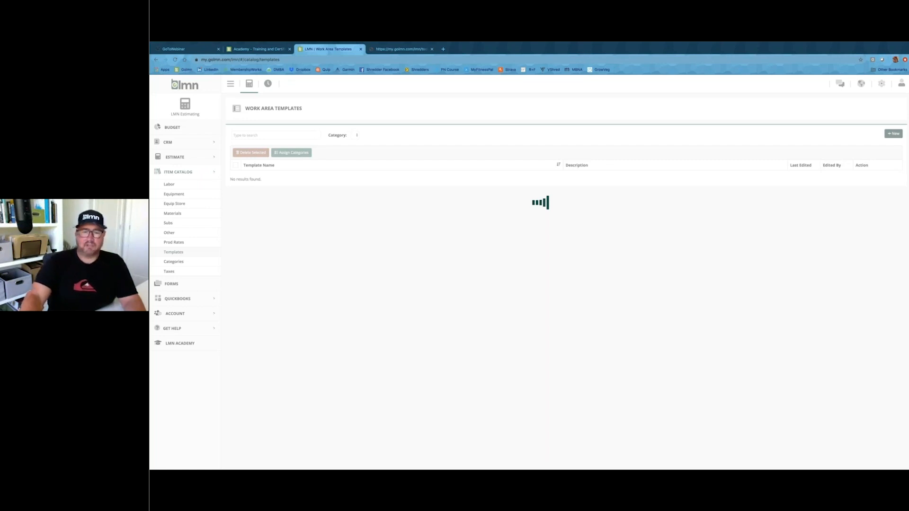
{"action": "left_click", "coordinate": [276, 301]}
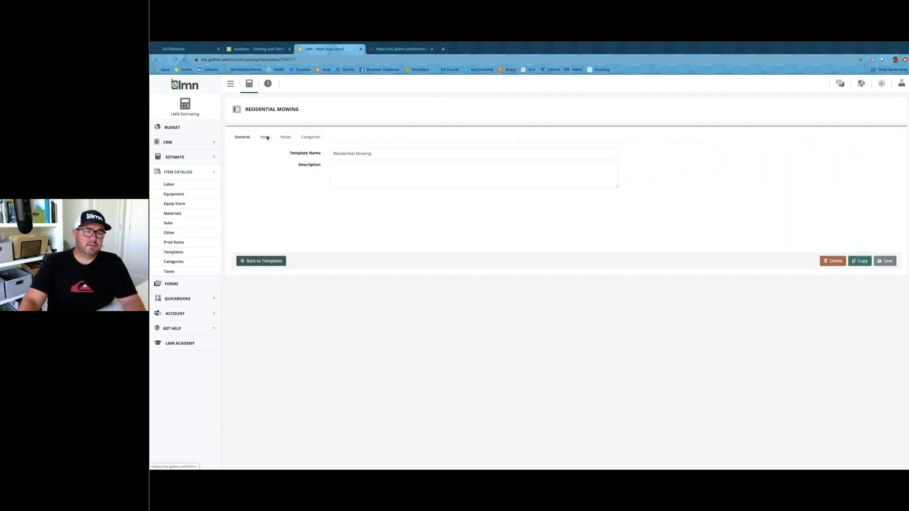
{"action": "left_click", "coordinate": [265, 137]}
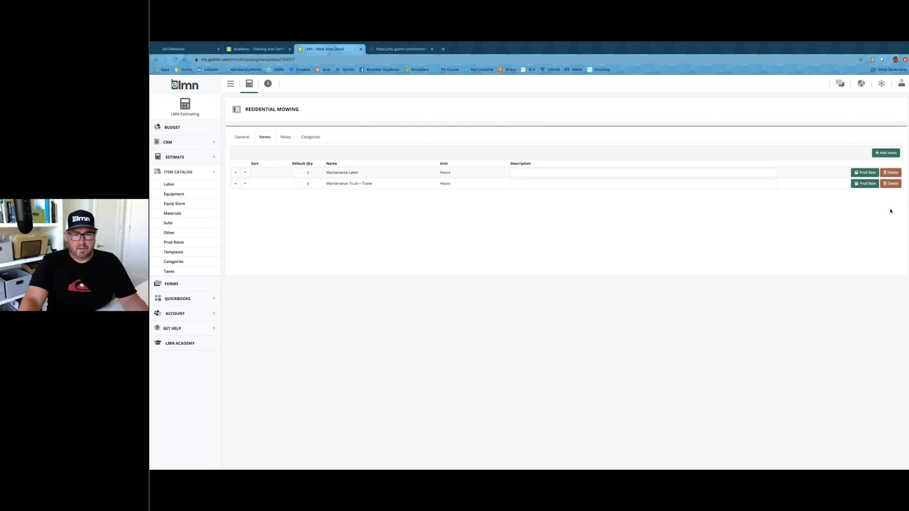
Step: Set the Maintenance Labor item's production rate to 8000 Sq.Ft per 1 hour
{"action": "left_click", "coordinate": [866, 172]}
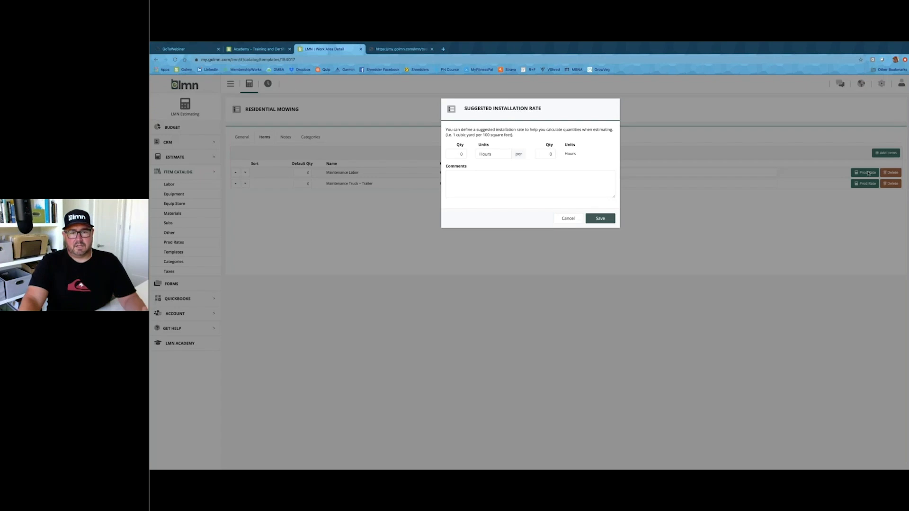
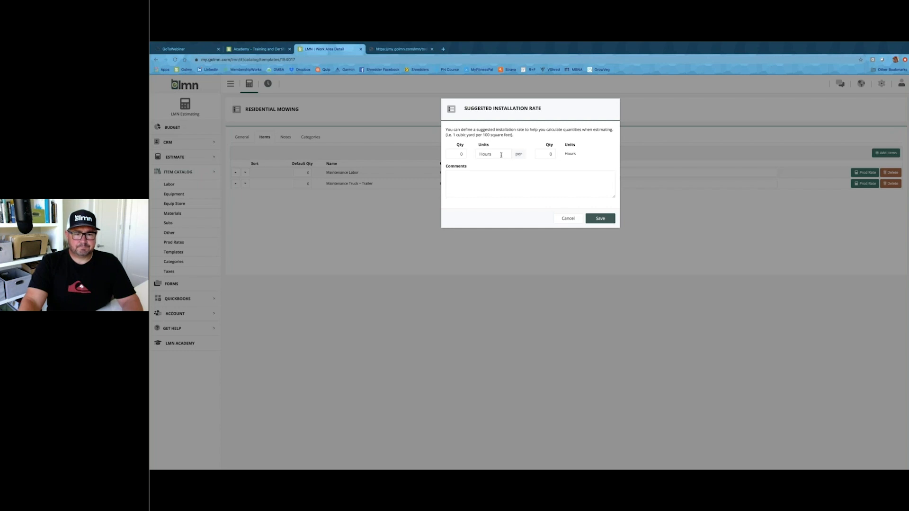
{"action": "left_click_drag", "start_coordinate": [491, 155], "coordinate": [475, 156]}
{"action": "type", "text": "Sq.Ft"}
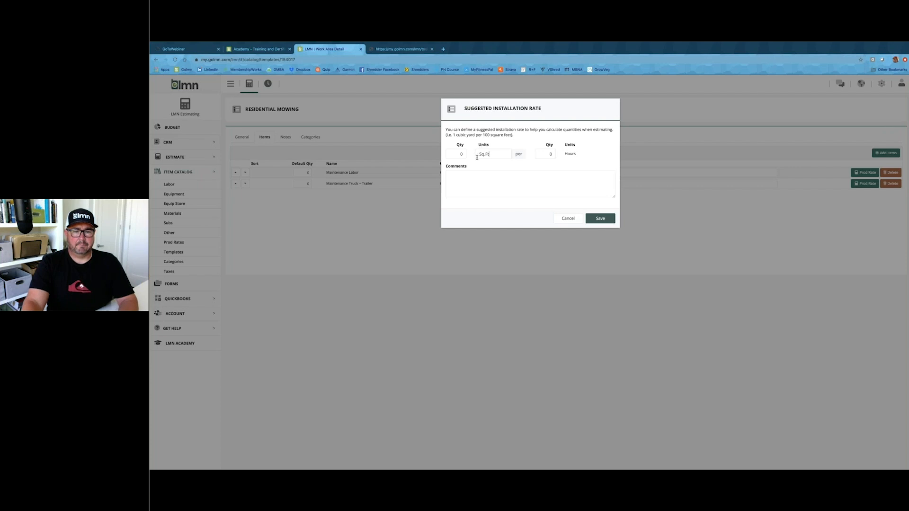
{"action": "left_click", "coordinate": [458, 154]}
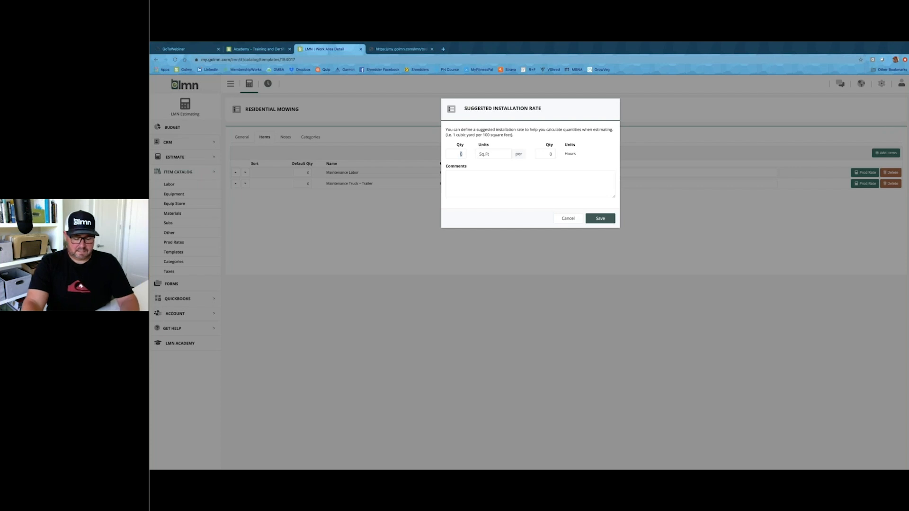
{"action": "type", "text": "8000"}
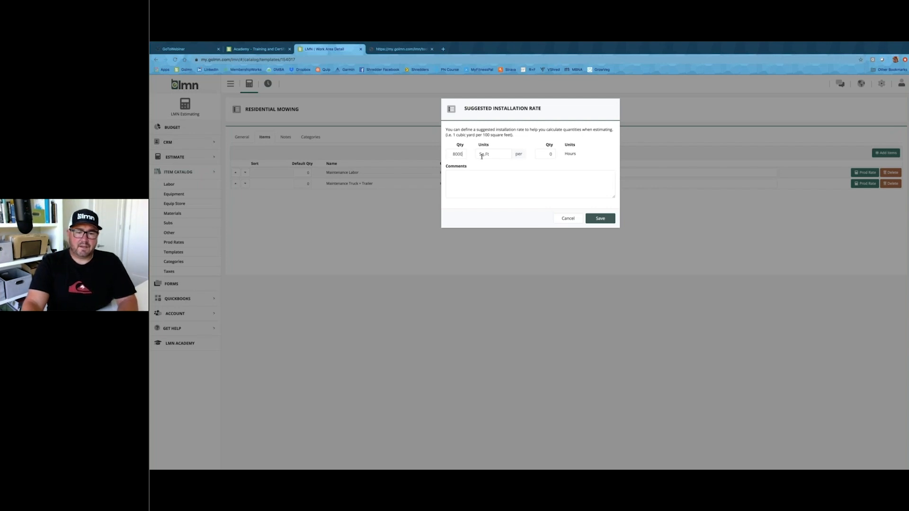
{"action": "double_click", "coordinate": [552, 154]}
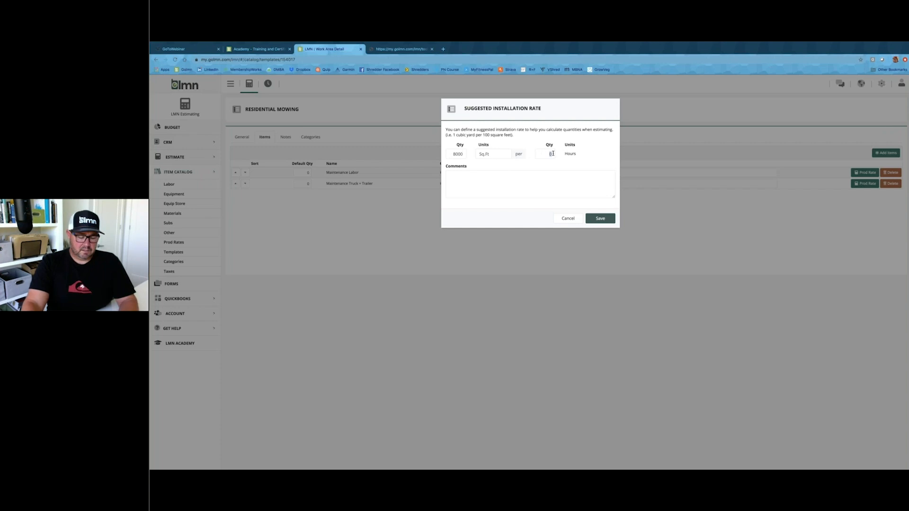
{"action": "type", "text": "1"}
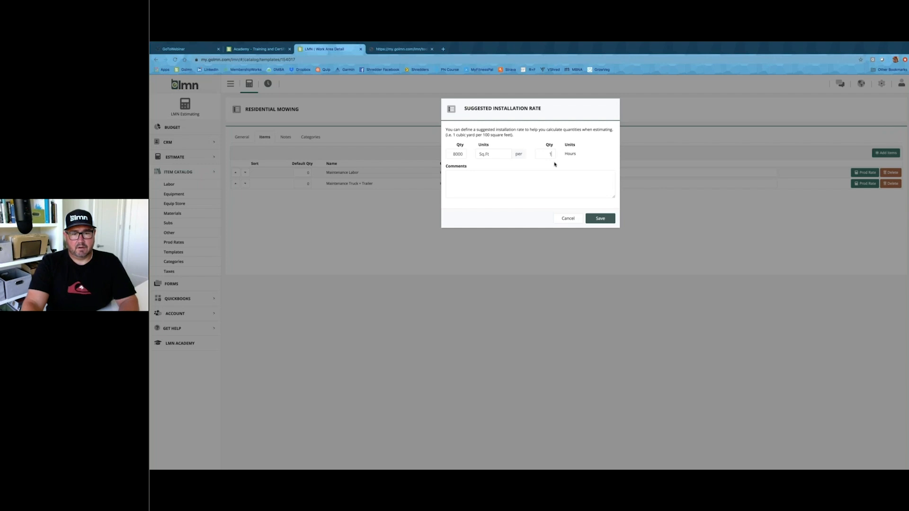
{"action": "left_click", "coordinate": [607, 220]}
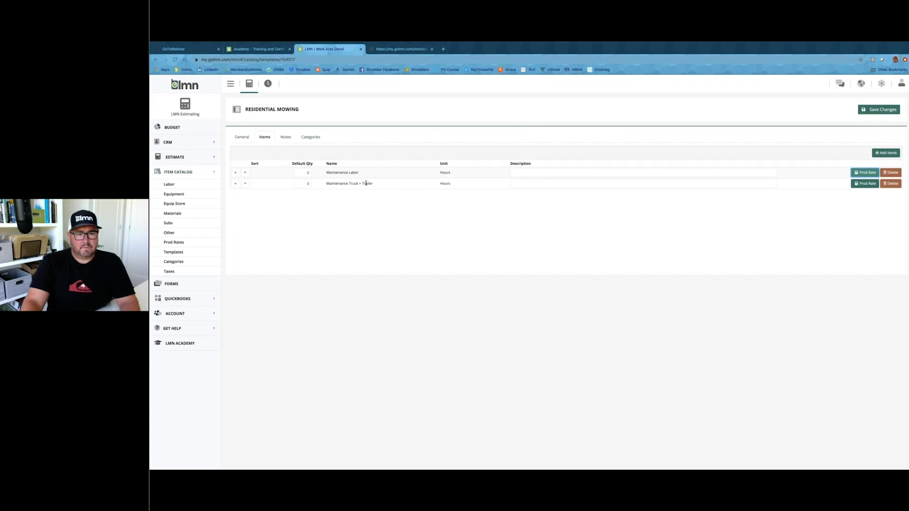
Step: Set the Maintenance Truck + Trailer item's production rate to 8000 square feet per 1 hour and save the template changes
{"action": "left_click", "coordinate": [865, 172]}
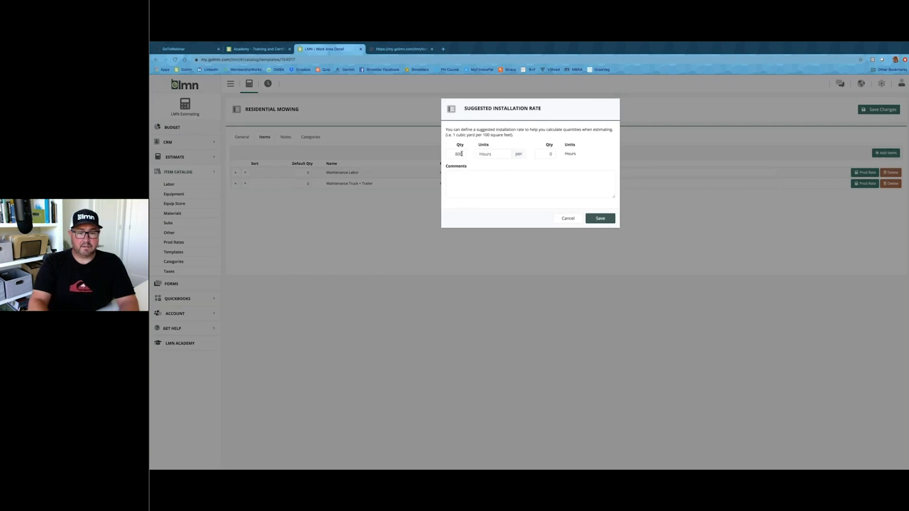
{"action": "left_click_drag", "start_coordinate": [495, 153], "coordinate": [476, 155]}
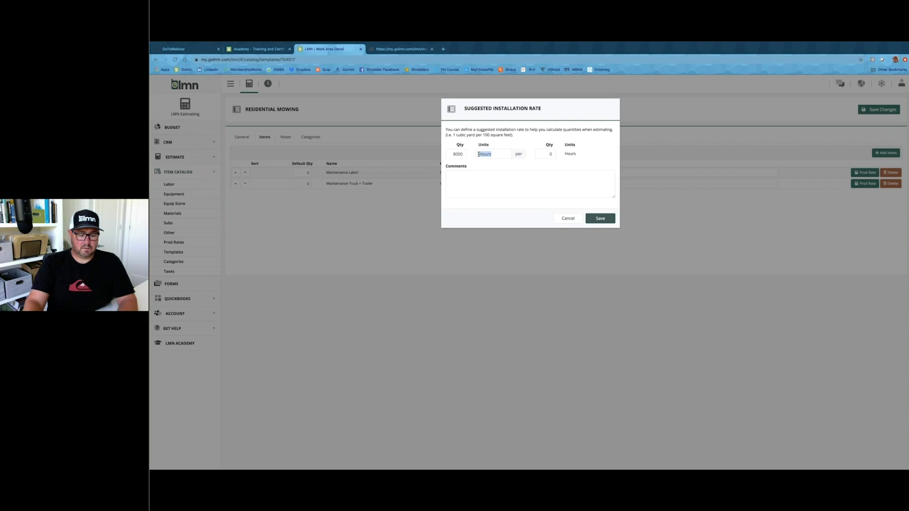
{"action": "type", "text": "Sq"}
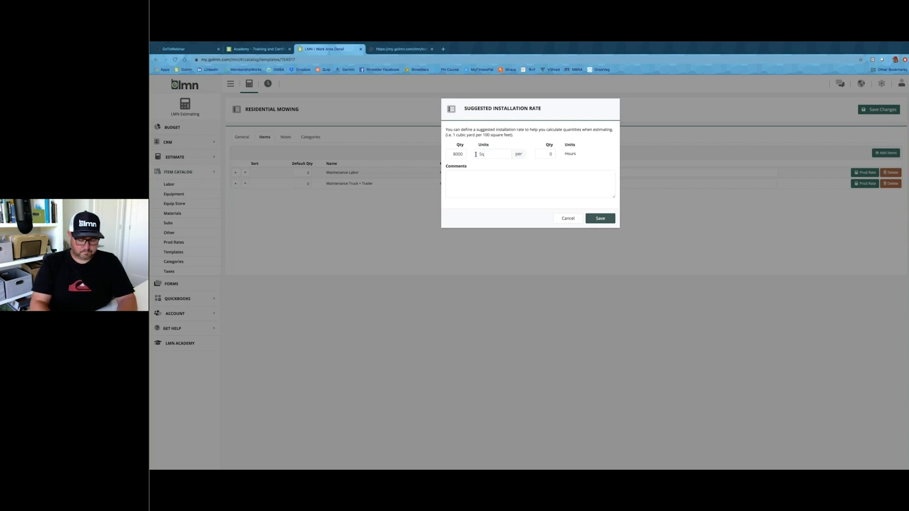
{"action": "left_click", "coordinate": [545, 154]}
{"action": "type", "text": "1"}
{"action": "left_click", "coordinate": [599, 218]}
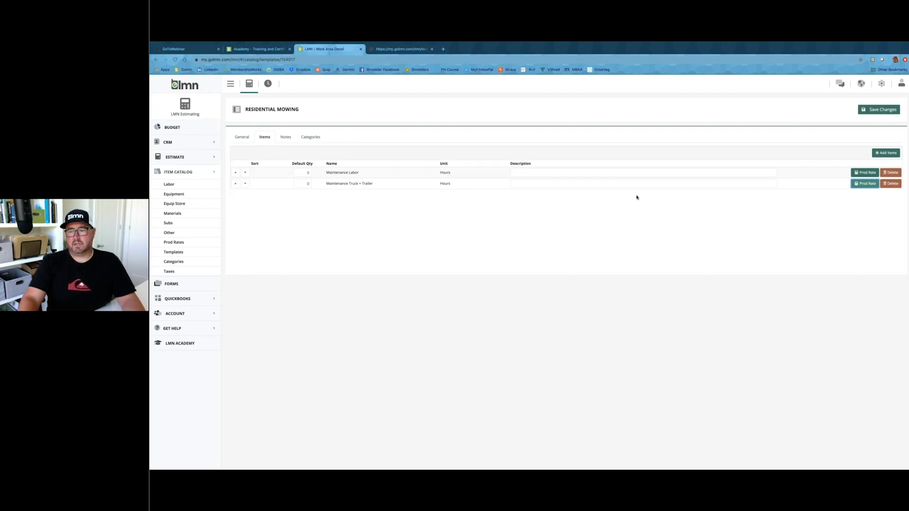
{"action": "left_click", "coordinate": [873, 113]}
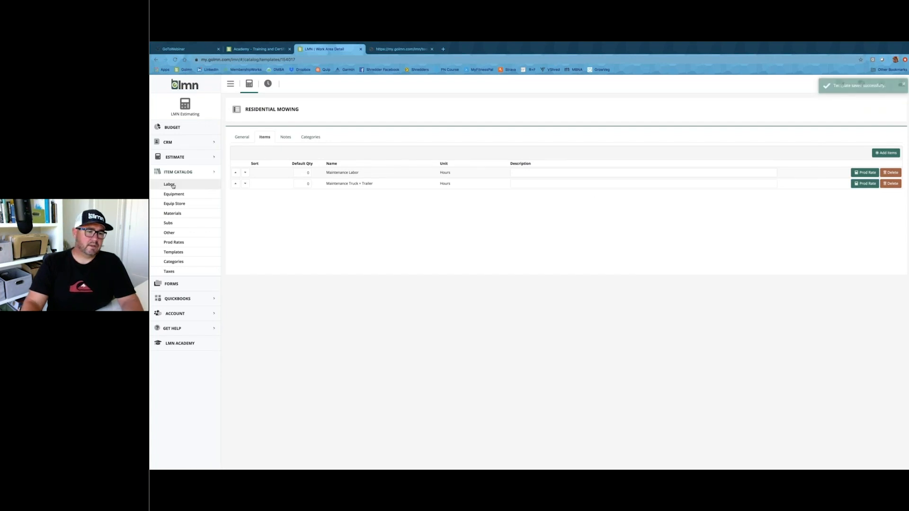
Step: Open the residence's Enhancement estimate from the service estimates list and show its services and pricing
{"action": "left_click", "coordinate": [177, 158]}
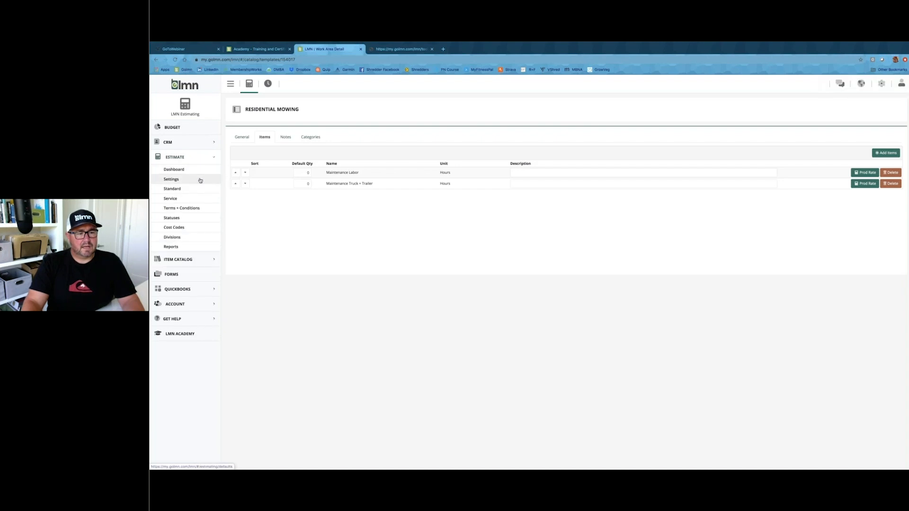
{"action": "left_click", "coordinate": [194, 199]}
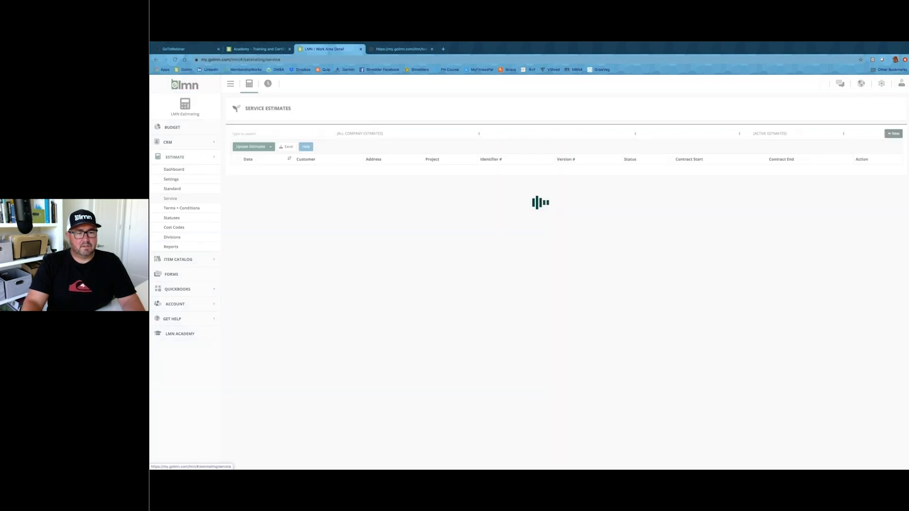
{"action": "left_click", "coordinate": [274, 171]}
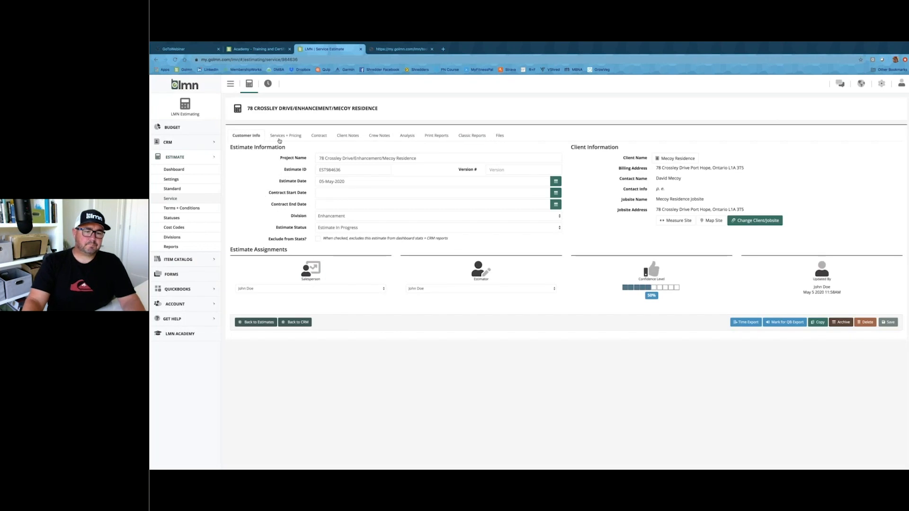
{"action": "left_click", "coordinate": [279, 138]}
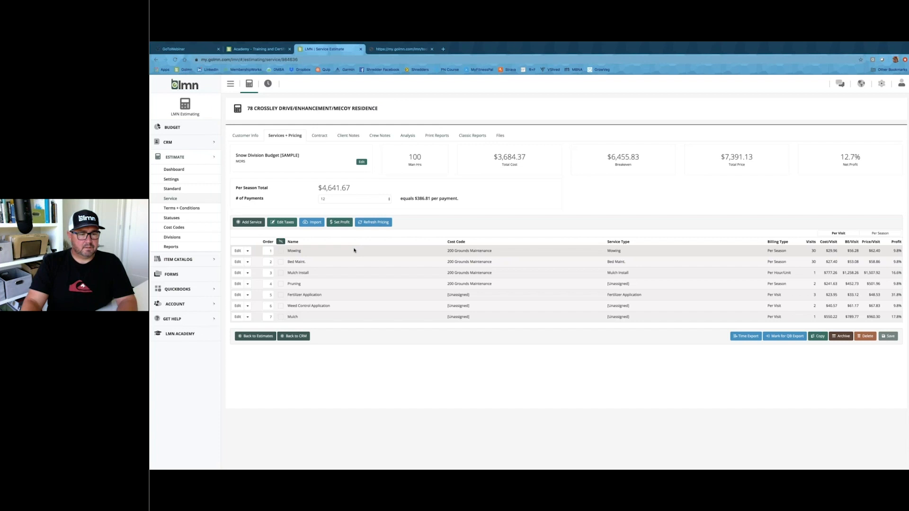
Step: Add a service named Weekly Mowing, billed per season with 30 visits and cost code 200 Grounds Maintenance
{"action": "left_click", "coordinate": [248, 222]}
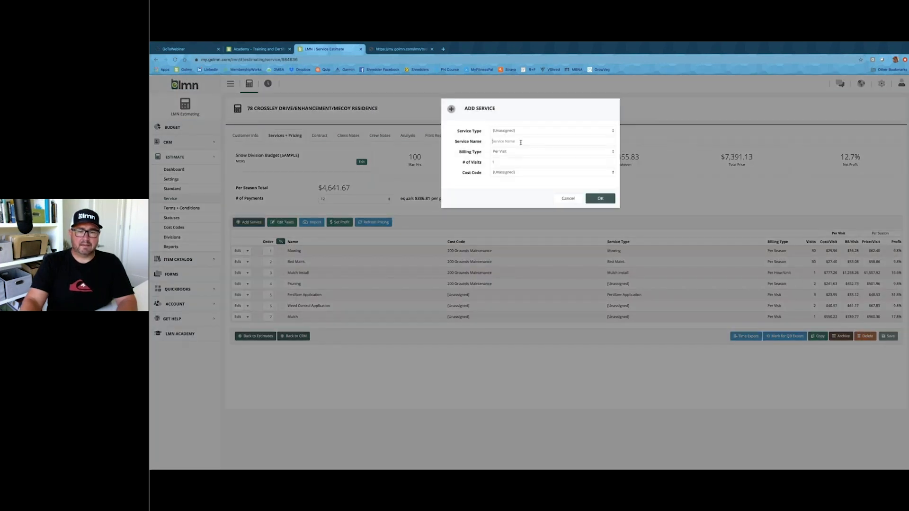
{"action": "type", "text": "Weekl"}
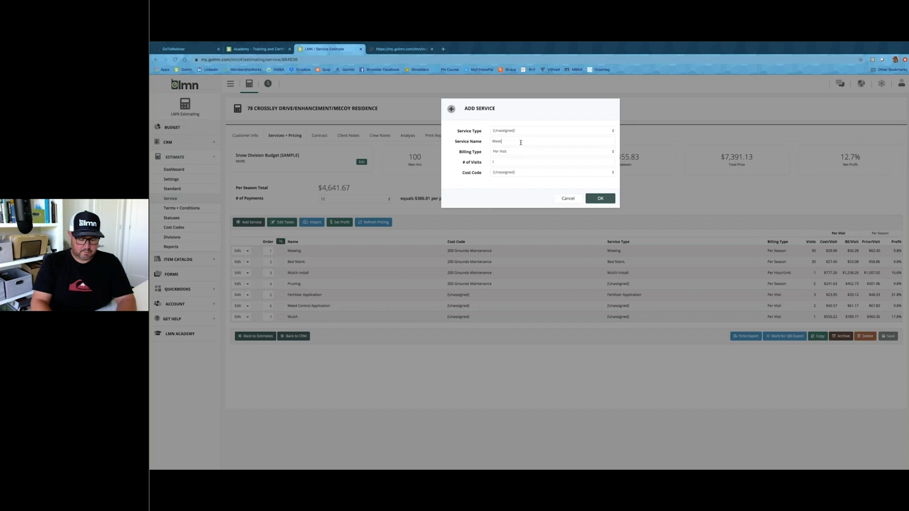
{"action": "type", "text": "y Mowing"}
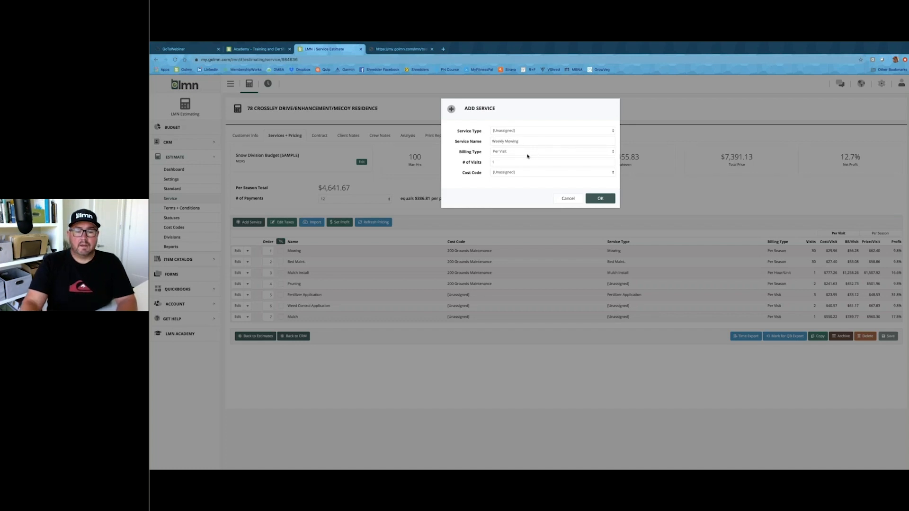
{"action": "left_click", "coordinate": [528, 156]}
{"action": "left_click", "coordinate": [526, 158]}
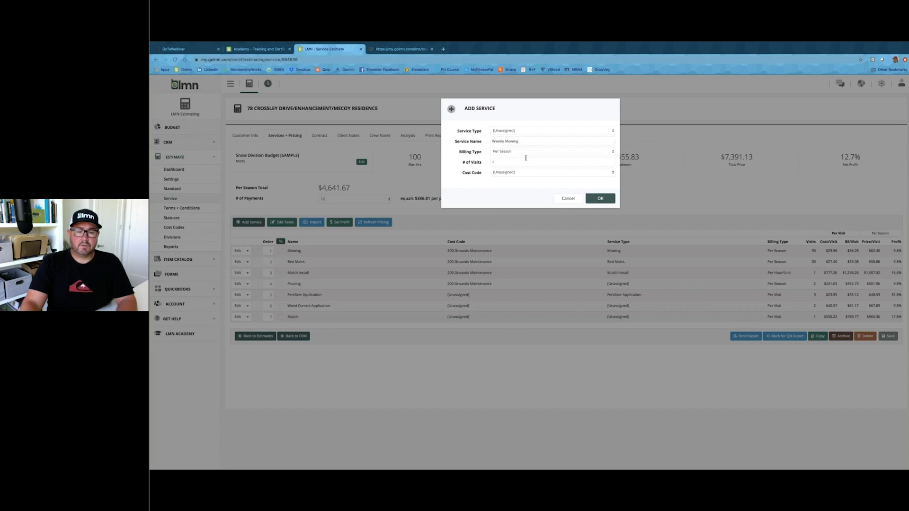
{"action": "key", "text": "BackSpace"}
{"action": "type", "text": "30"}
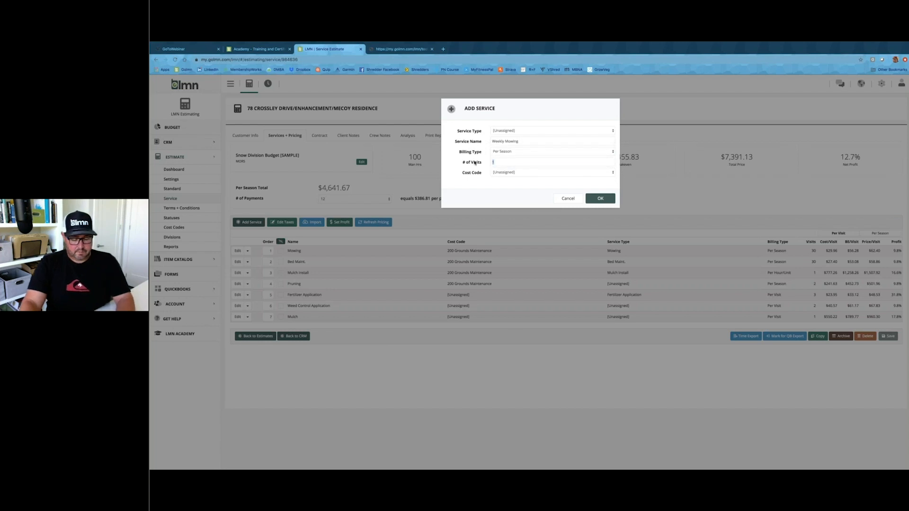
{"action": "left_click", "coordinate": [550, 173]}
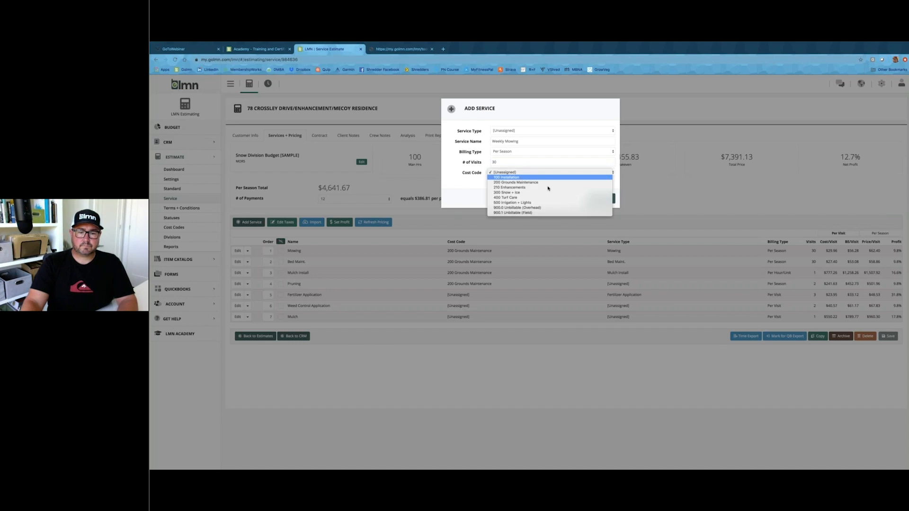
{"action": "left_click", "coordinate": [550, 182]}
{"action": "left_click", "coordinate": [587, 198]}
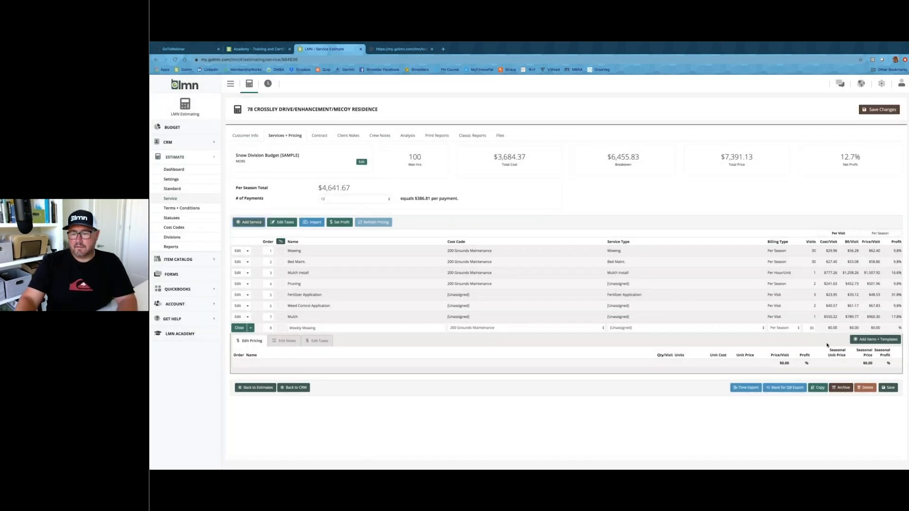
Step: Add the Residential Mowing template's items to the Weekly Mowing service
{"action": "left_click", "coordinate": [866, 340]}
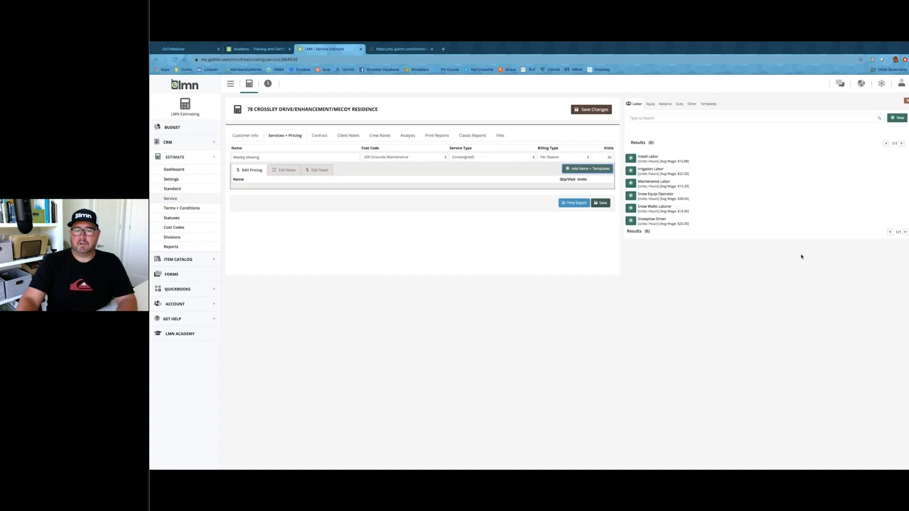
{"action": "left_click", "coordinate": [709, 103]}
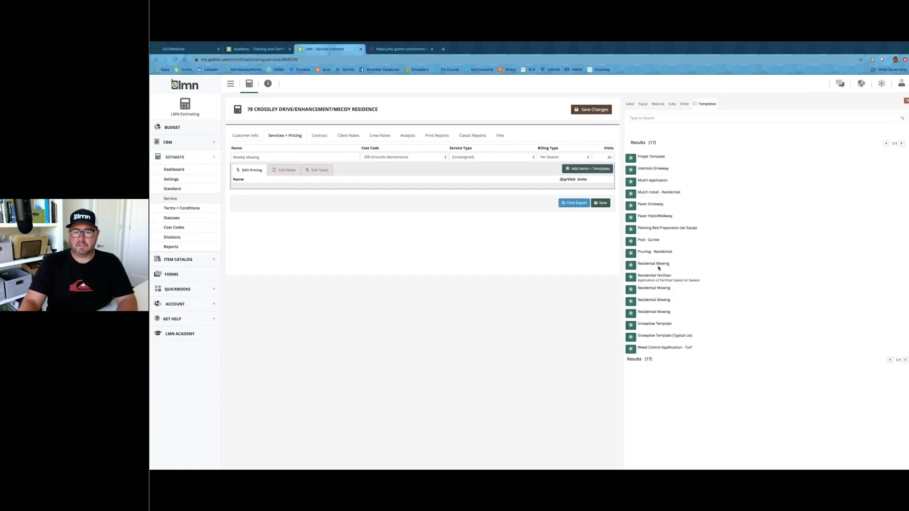
{"action": "left_click", "coordinate": [631, 266]}
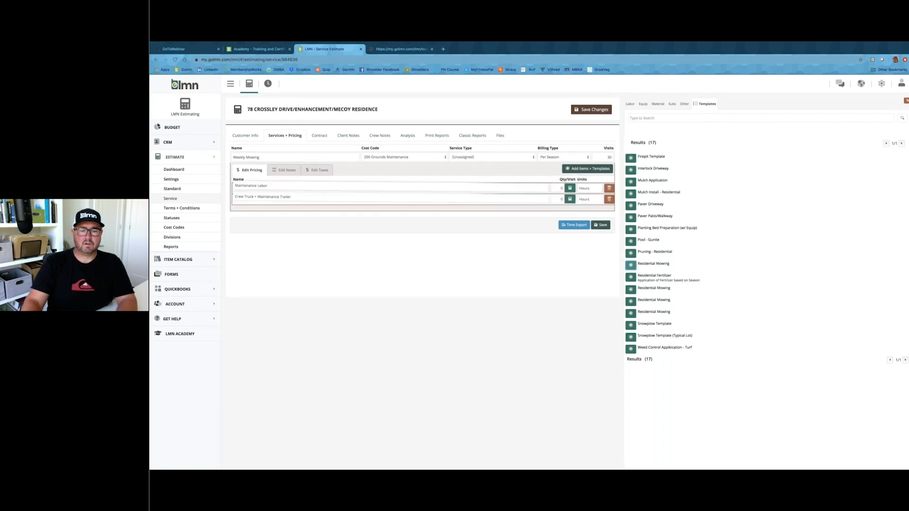
Step: Calculate the Maintenance Labor hours with Mowing - Residential Equip: 8000 sq ft for the 36" deck, 500 lin ft line trimming, .26 acres cleanup
{"action": "left_click", "coordinate": [570, 188]}
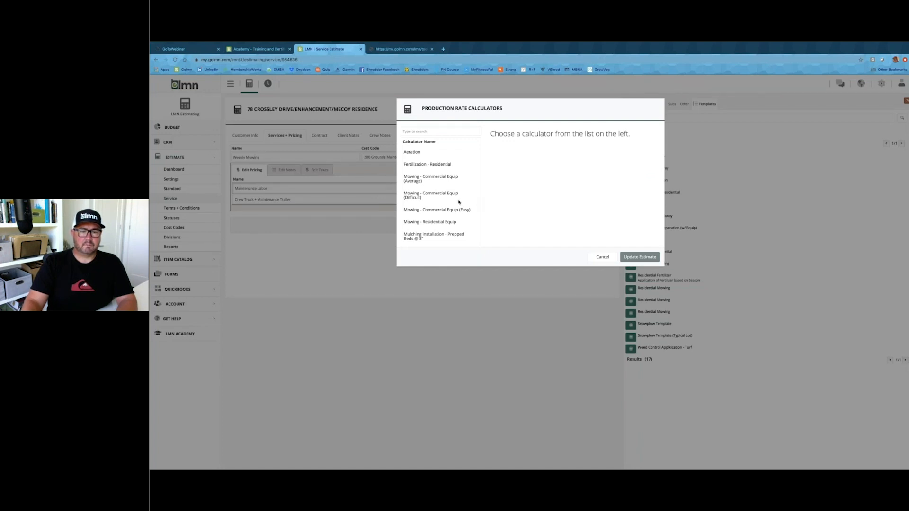
{"action": "scroll", "coordinate": [459, 202], "scroll_direction": "down", "scroll_amount": 1}
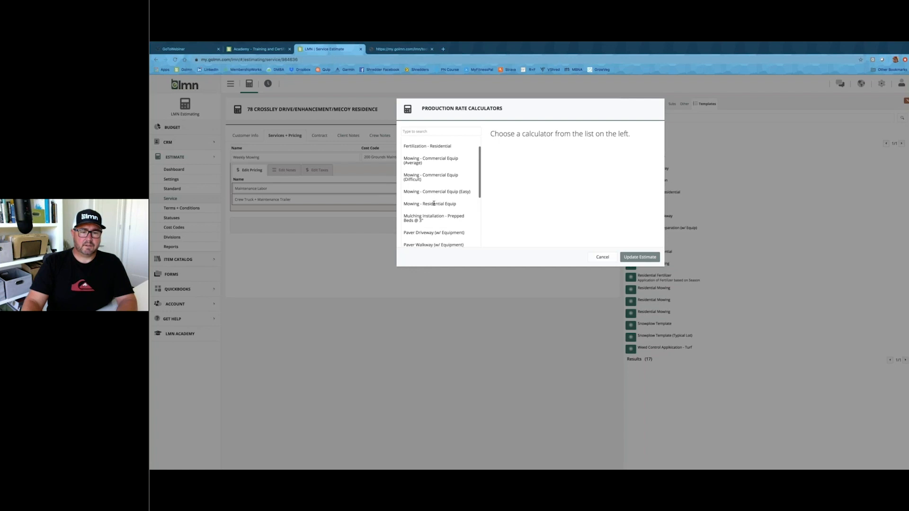
{"action": "left_click", "coordinate": [448, 204]}
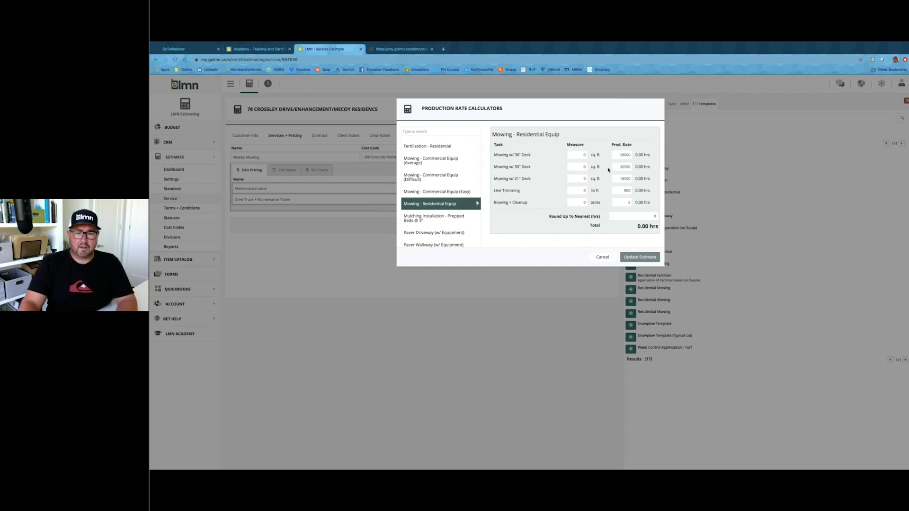
{"action": "left_click", "coordinate": [580, 155]}
{"action": "type", "text": "80"}
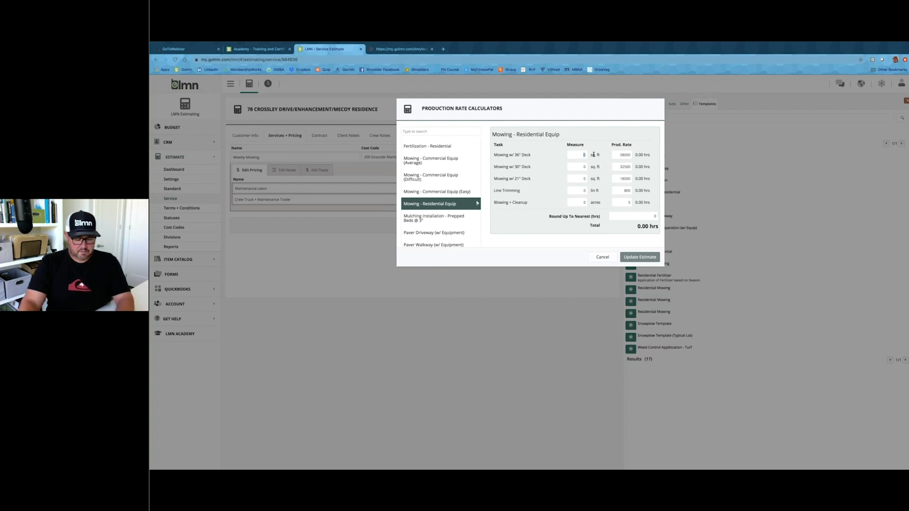
{"action": "type", "text": "00"}
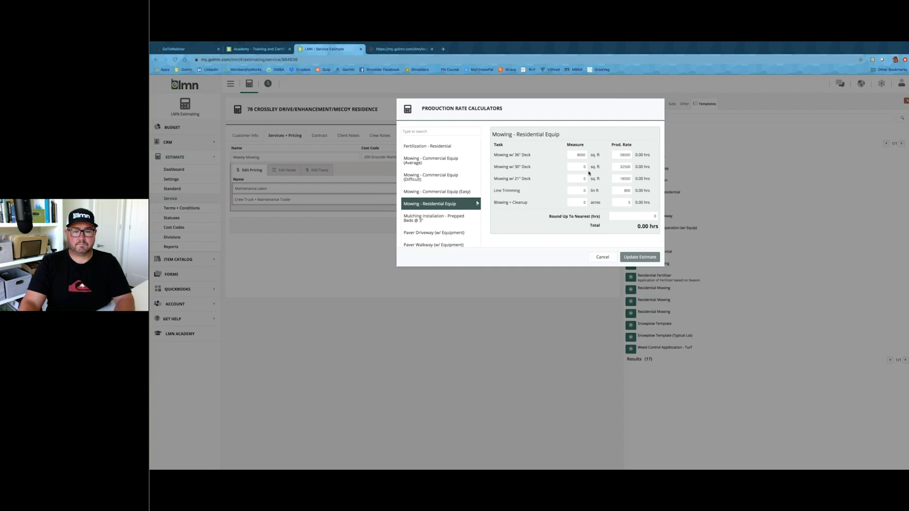
{"action": "left_click", "coordinate": [581, 191]}
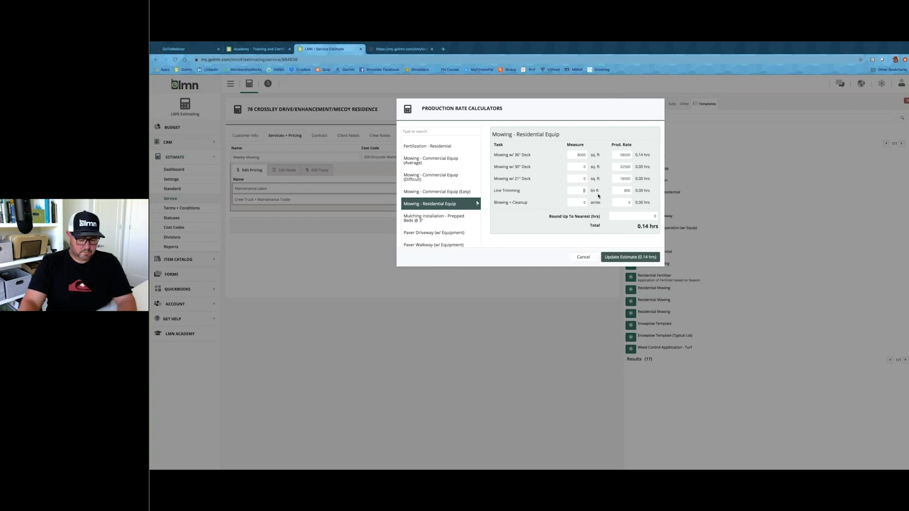
{"action": "type", "text": "500"}
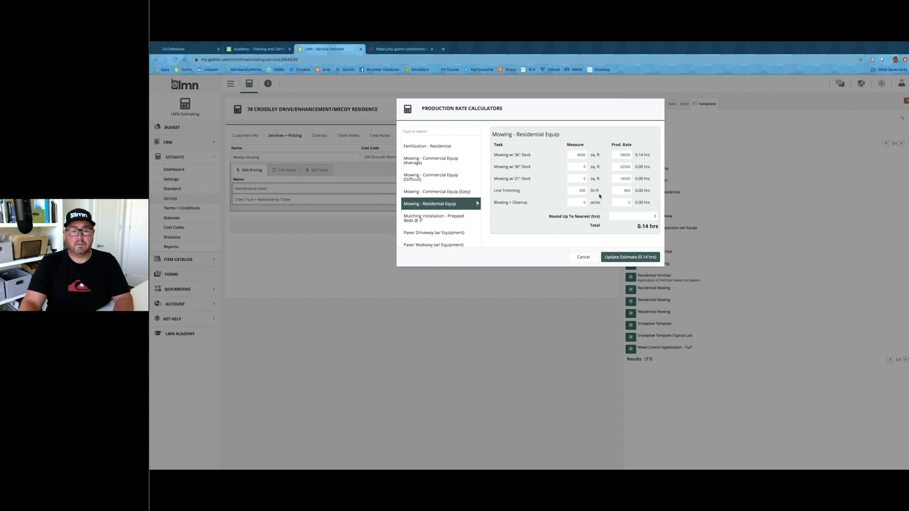
{"action": "key", "text": "Tab"}
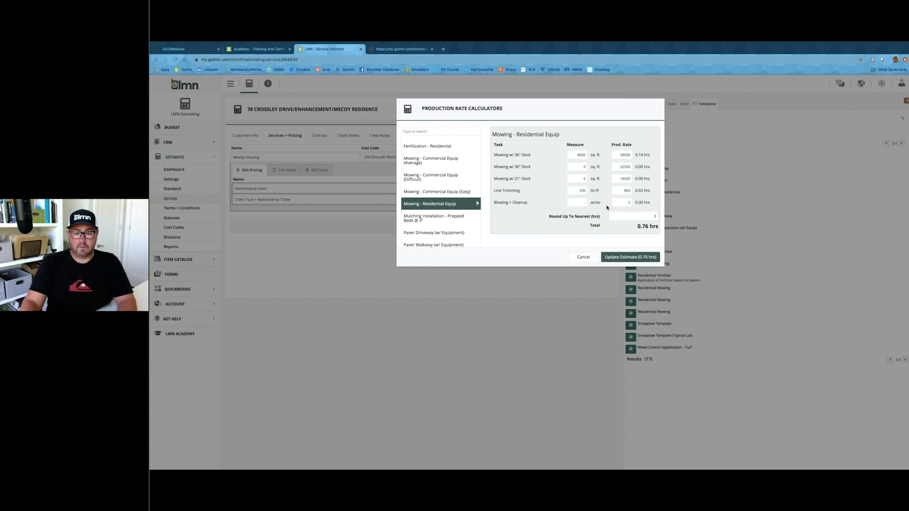
{"action": "type", "text": ".26"}
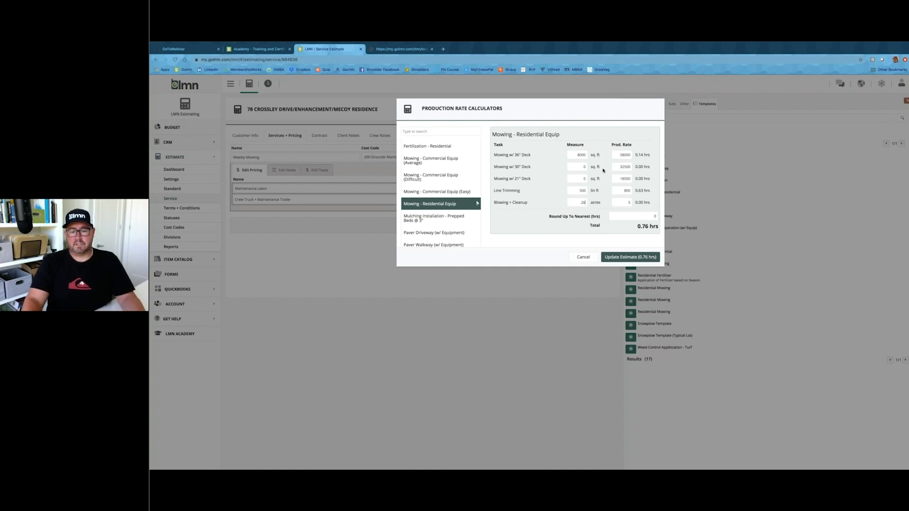
{"action": "left_click", "coordinate": [640, 258]}
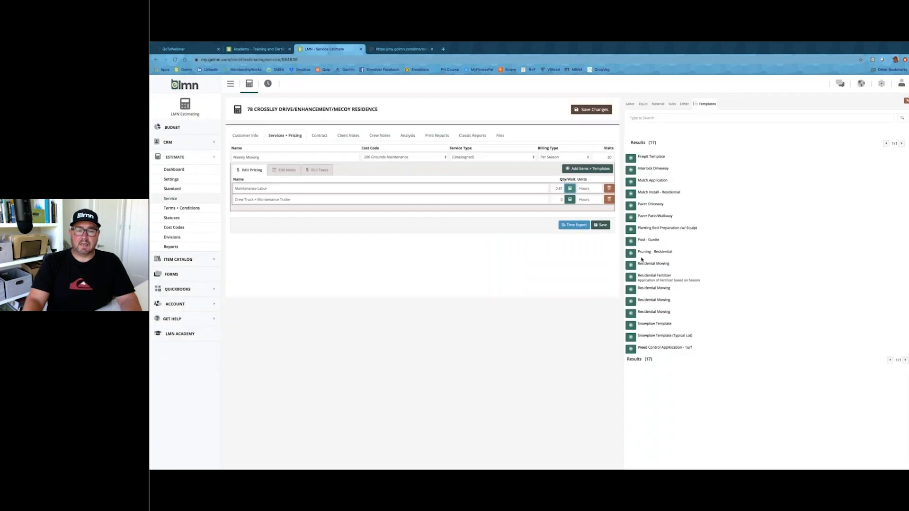
{"action": "left_click", "coordinate": [571, 190]}
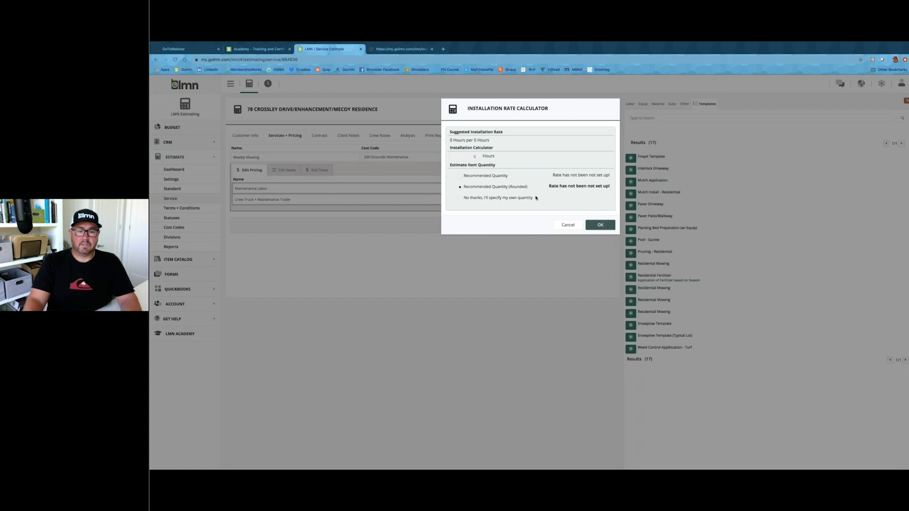
{"action": "left_click", "coordinate": [460, 175]}
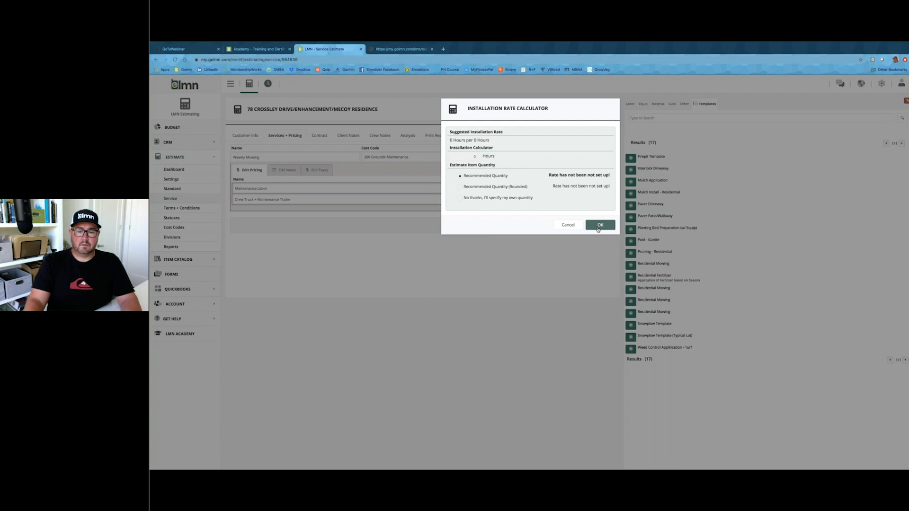
{"action": "left_click", "coordinate": [566, 225]}
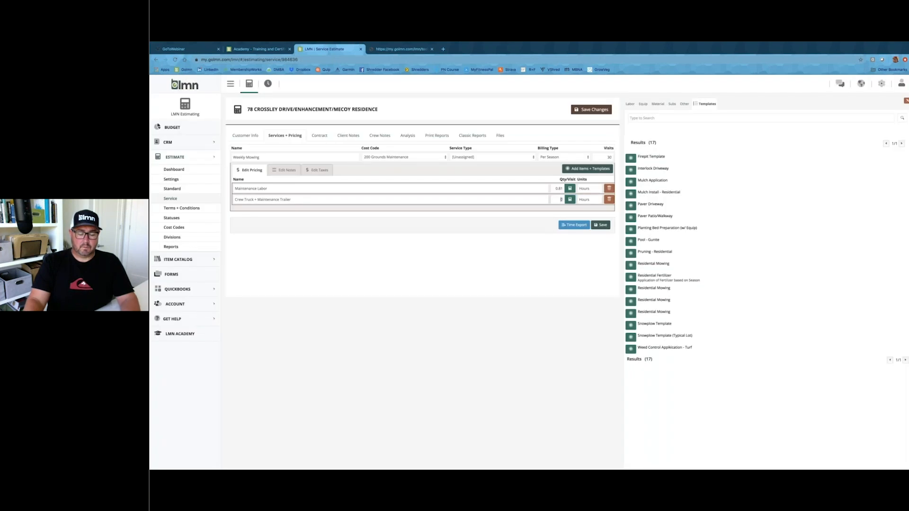
Step: Set the Crew Truck + Maintenance Trailer quantity per visit to .4 hours and save the Weekly Mowing service
{"action": "type", "text": ".4"}
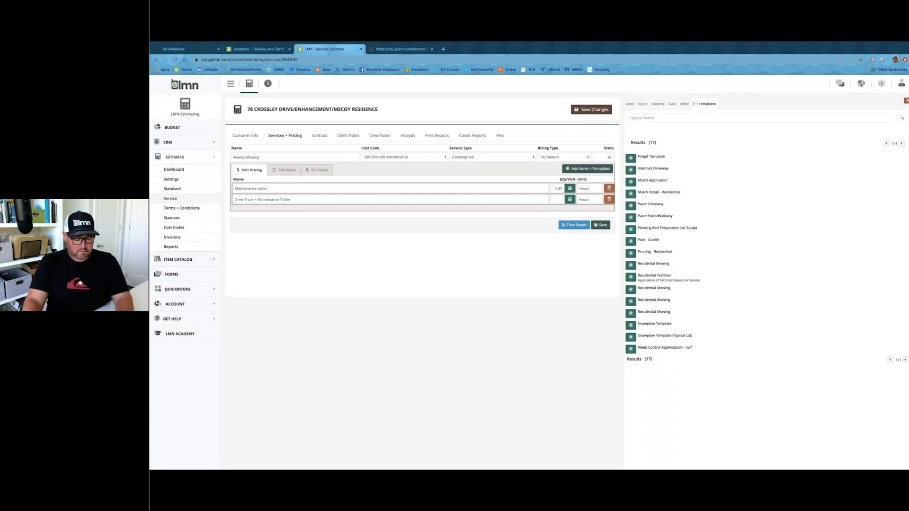
{"action": "left_click", "coordinate": [603, 226]}
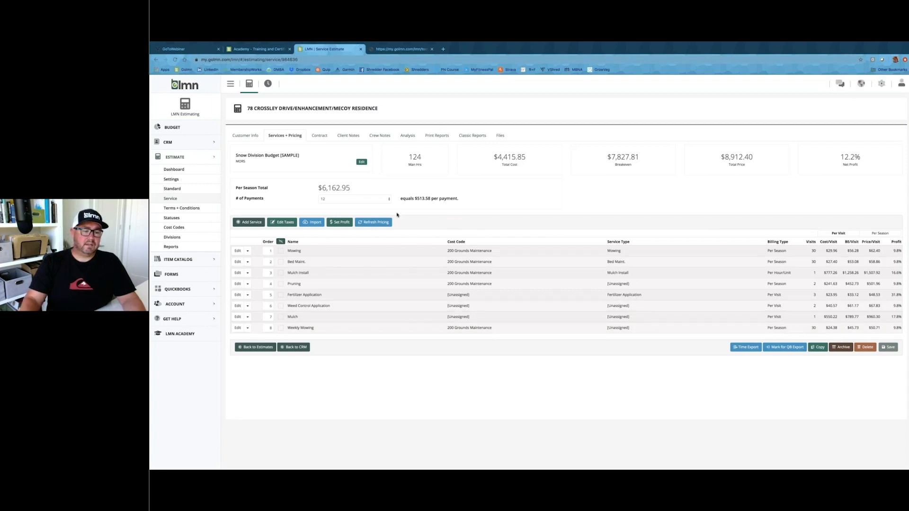
Step: Delete the original Mowing service from the estimate's services list
{"action": "left_click", "coordinate": [248, 251]}
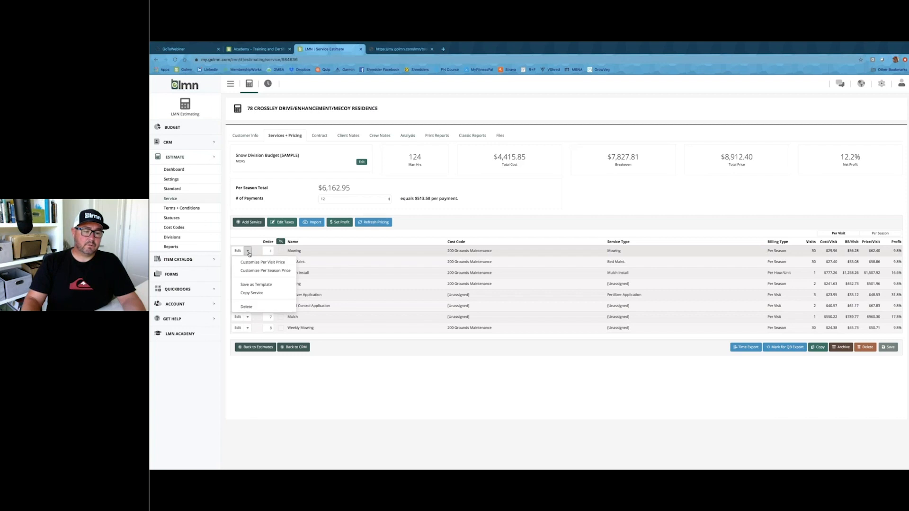
{"action": "left_click", "coordinate": [246, 307]}
{"action": "left_click", "coordinate": [579, 105]}
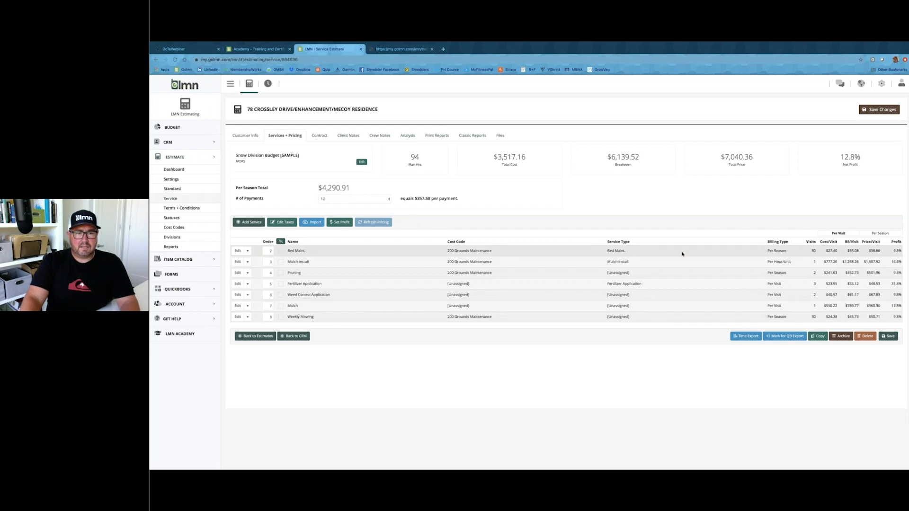
Step: Examine the property and its surroundings on the satellite site-measuring map
{"action": "left_click", "coordinate": [402, 48]}
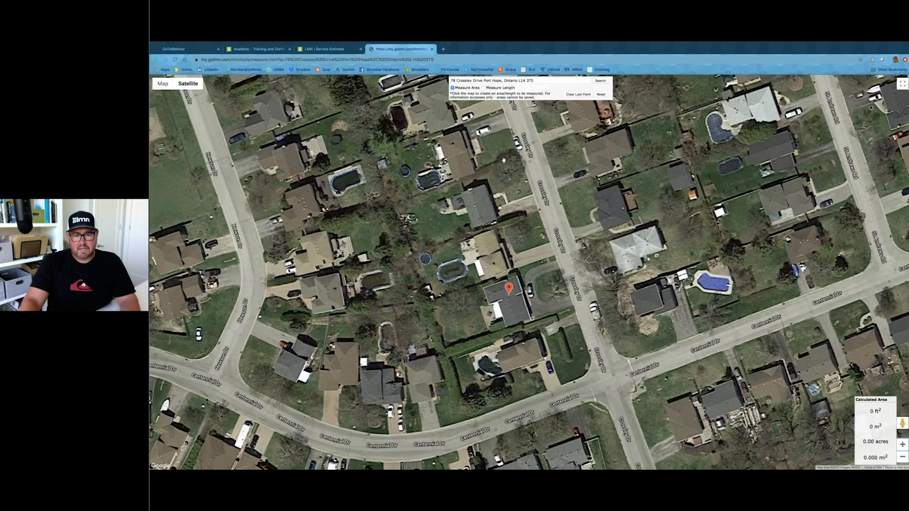
{"action": "left_click_drag", "start_coordinate": [499, 183], "coordinate": [483, 233]}
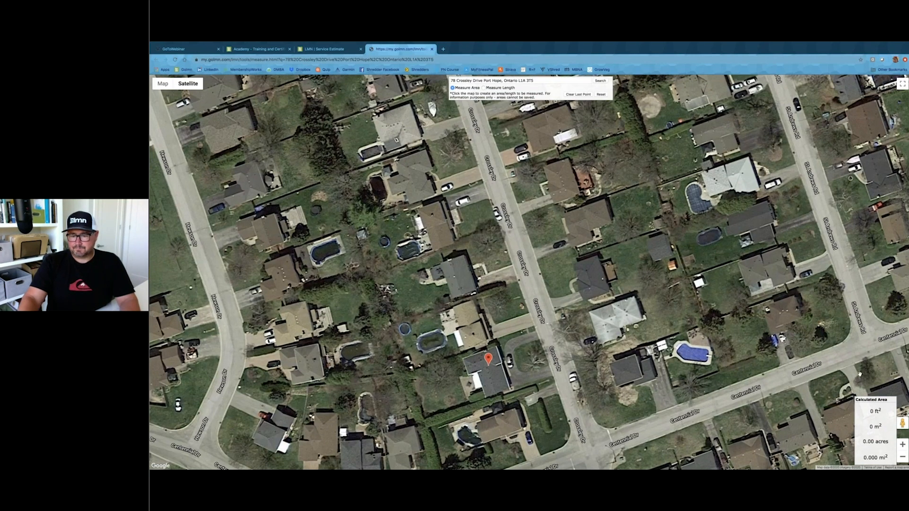
{"action": "left_click", "coordinate": [903, 457]}
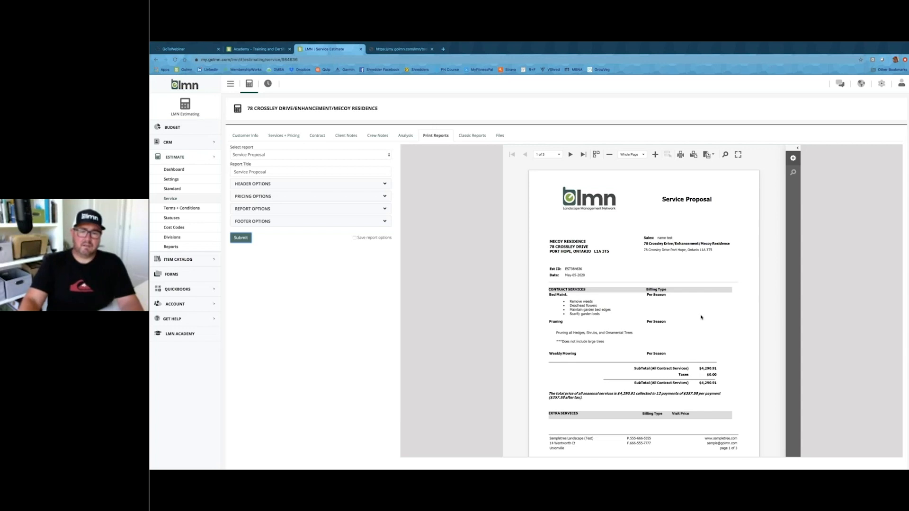
Step: Review the extra services and terms on the Service Proposal's second page and bring up the estimate's cost and profit analysis
{"action": "left_click", "coordinate": [571, 157]}
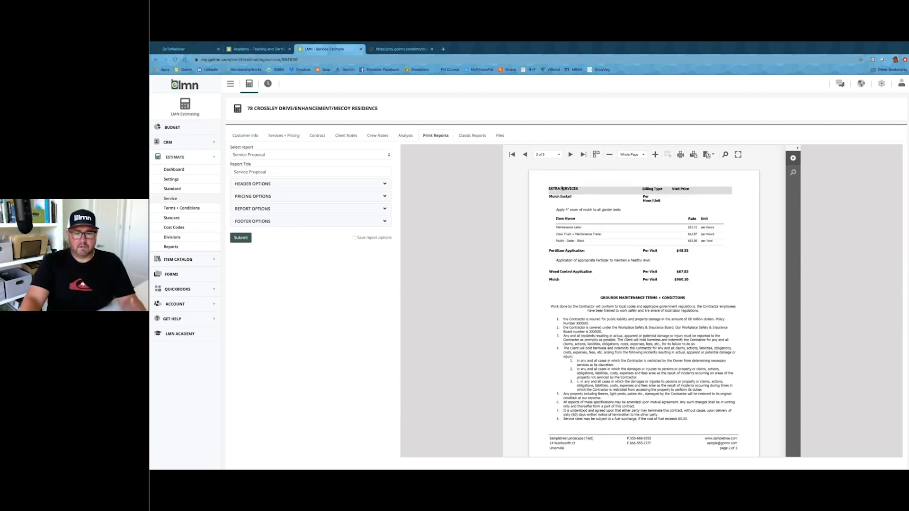
{"action": "scroll", "coordinate": [562, 188], "scroll_direction": "down", "scroll_amount": 1}
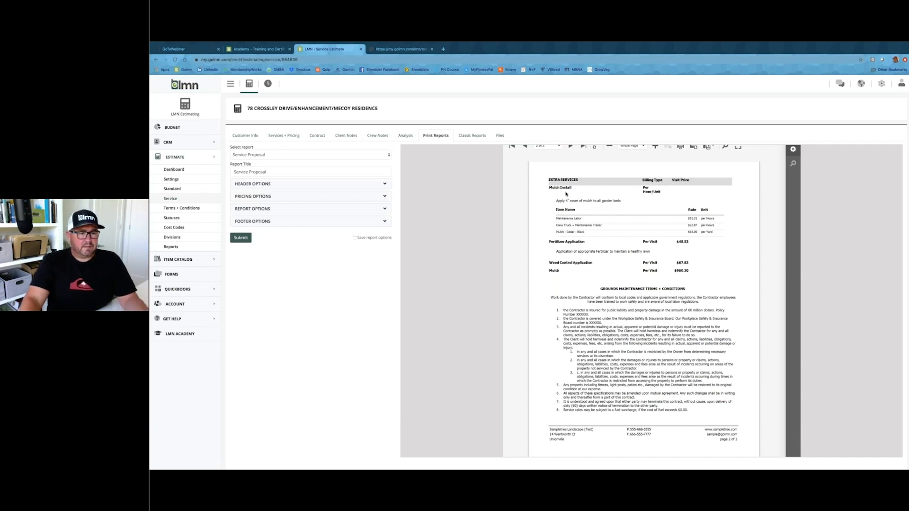
{"action": "scroll", "coordinate": [566, 194], "scroll_direction": "up", "scroll_amount": 1}
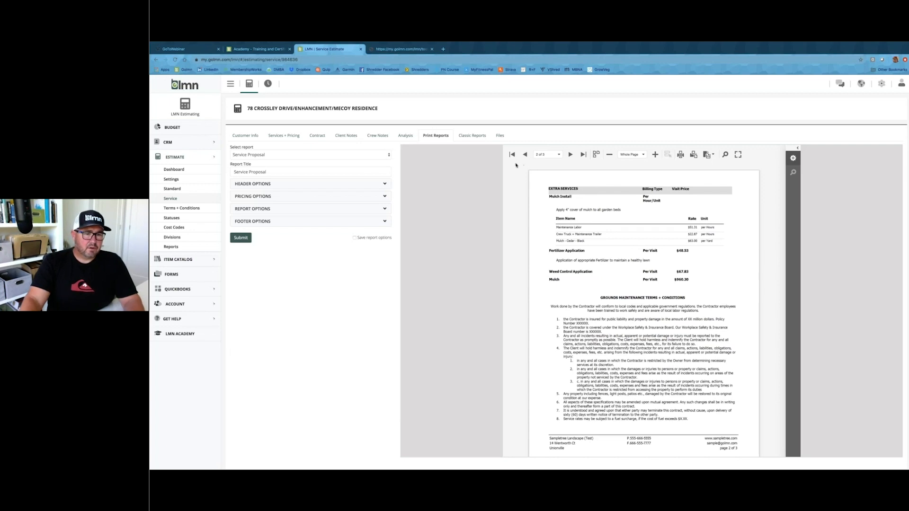
{"action": "left_click", "coordinate": [408, 137]}
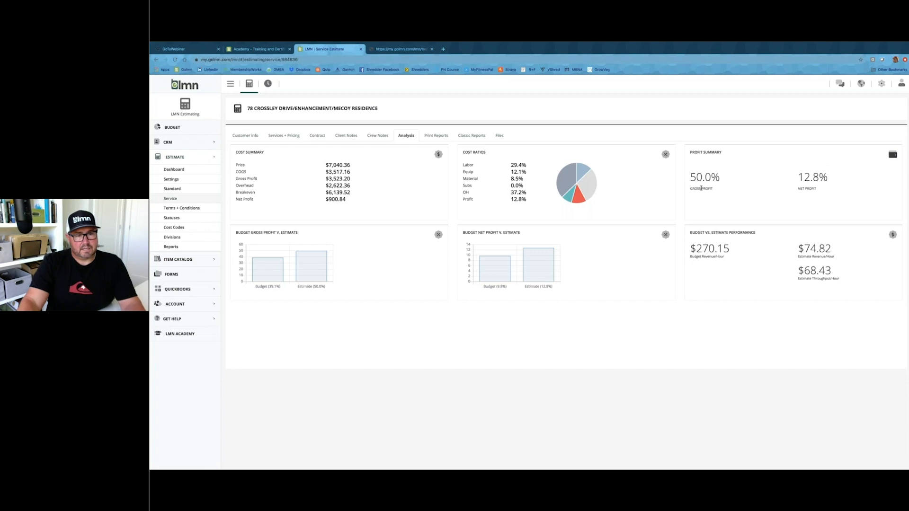
Step: Override the profit margin of every item in the estimate's services and pricing with 15%
{"action": "left_click", "coordinate": [292, 136]}
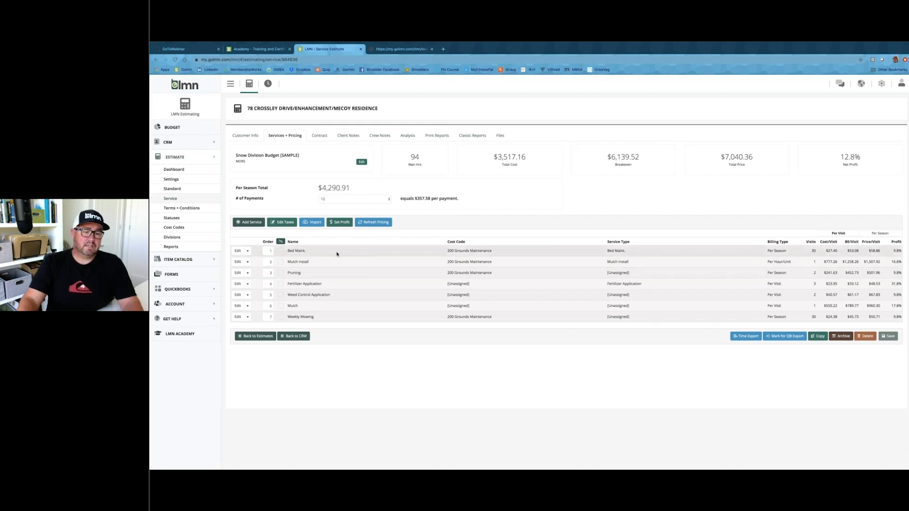
{"action": "left_click", "coordinate": [339, 222]}
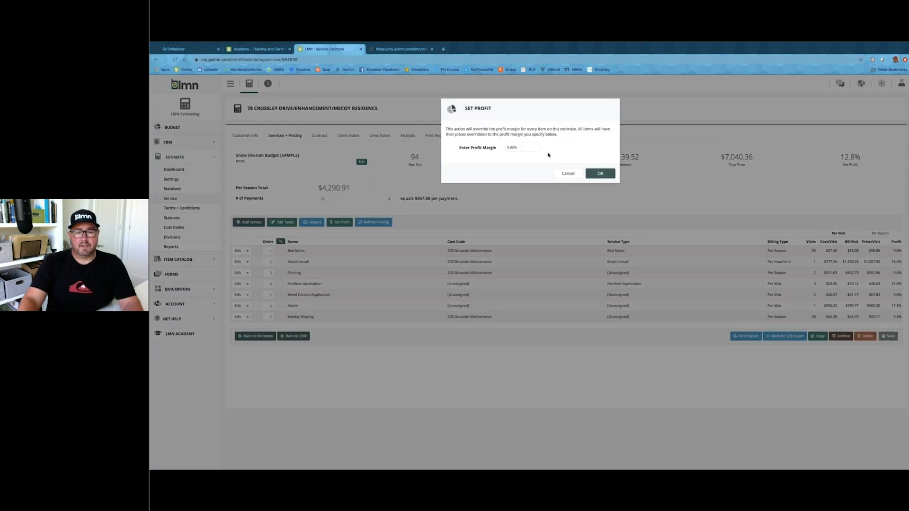
{"action": "left_click_drag", "start_coordinate": [533, 149], "coordinate": [505, 148]}
{"action": "type", "text": "15"}
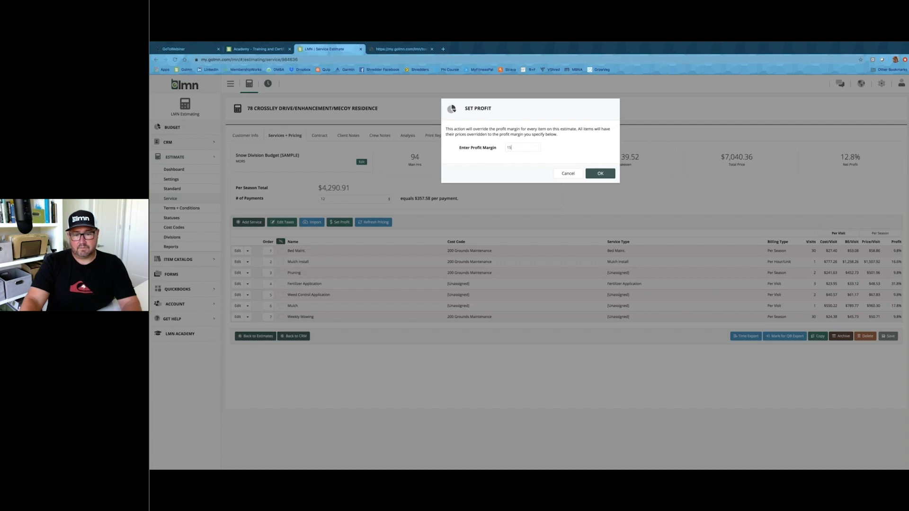
{"action": "left_click", "coordinate": [594, 173]}
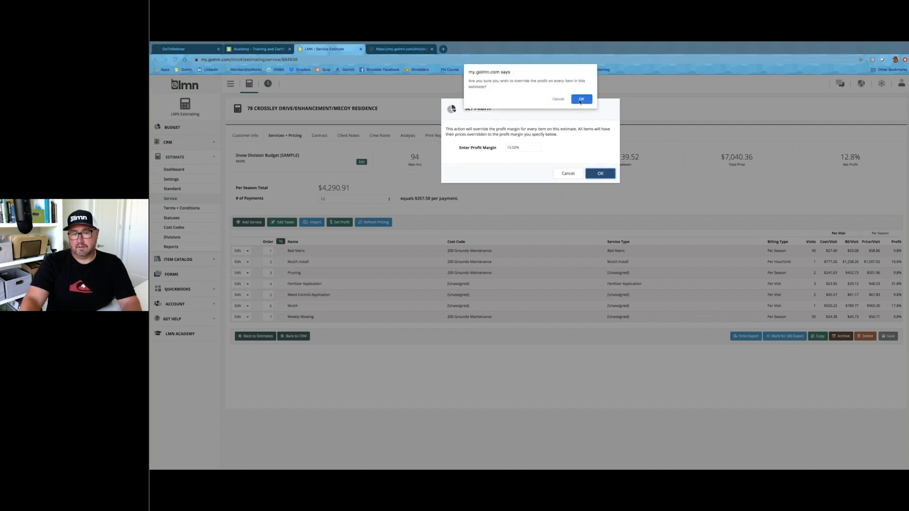
{"action": "left_click", "coordinate": [583, 101]}
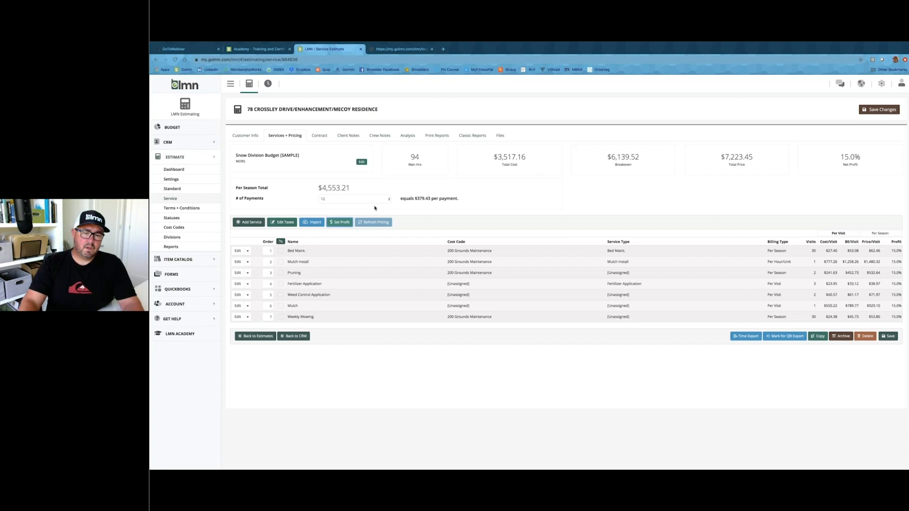
Step: Set the number of payments for the per-season total to 8 and save the estimate
{"action": "left_click", "coordinate": [388, 201]}
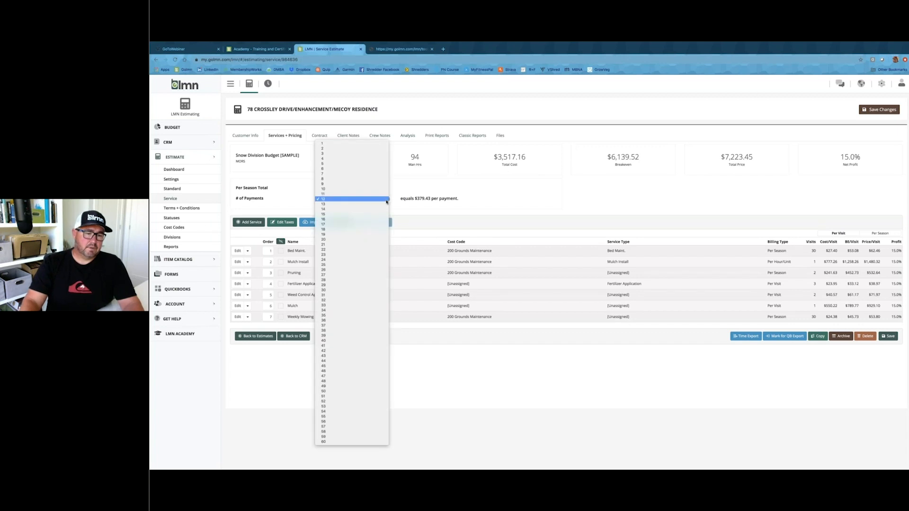
{"action": "left_click", "coordinate": [374, 179]}
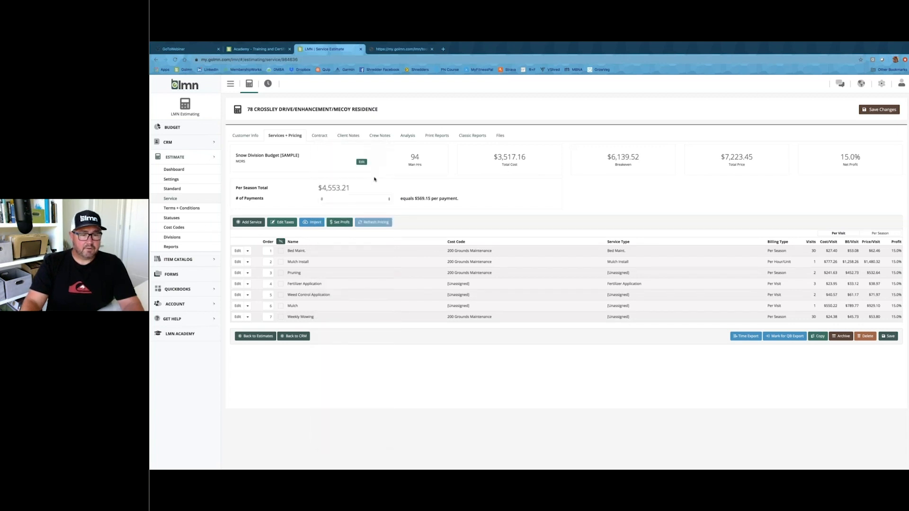
{"action": "left_click", "coordinate": [888, 336]}
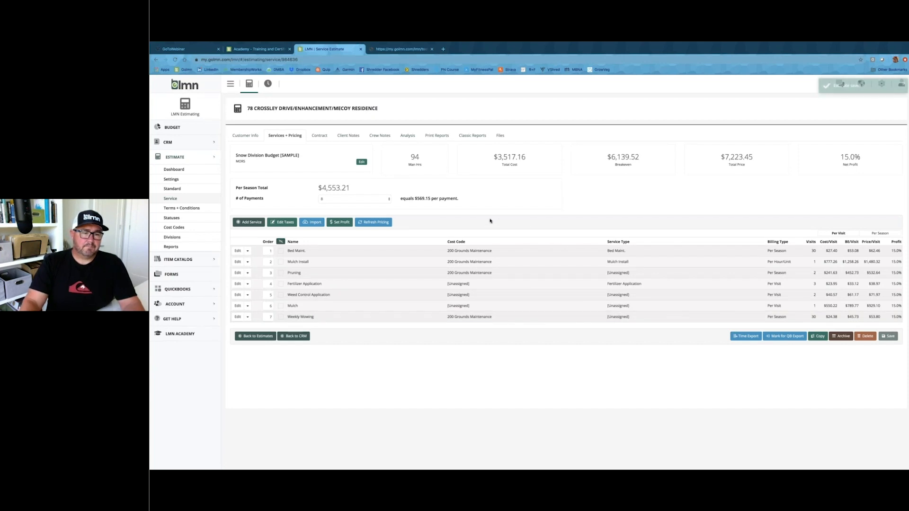
Step: Review the estimate's customer information and the billing types offered for a new service, without adding a service
{"action": "left_click", "coordinate": [255, 137]}
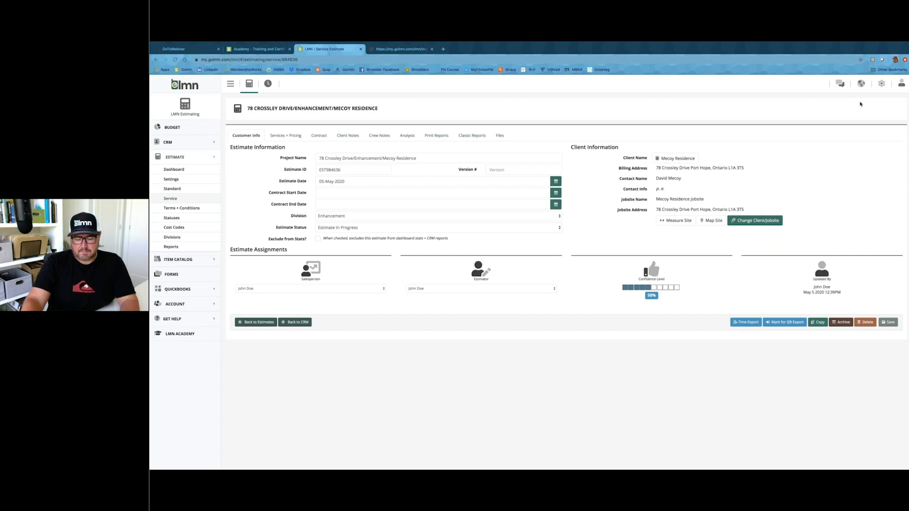
{"action": "left_click", "coordinate": [297, 136]}
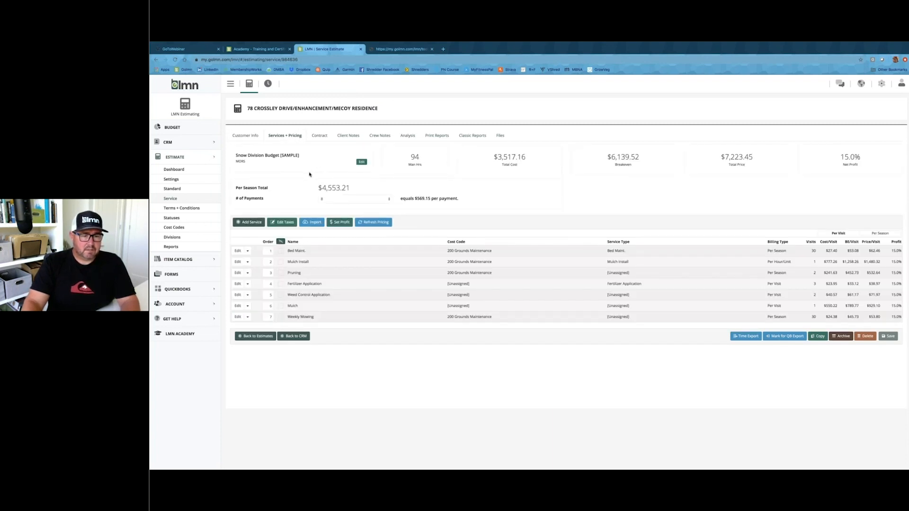
{"action": "left_click", "coordinate": [246, 222]}
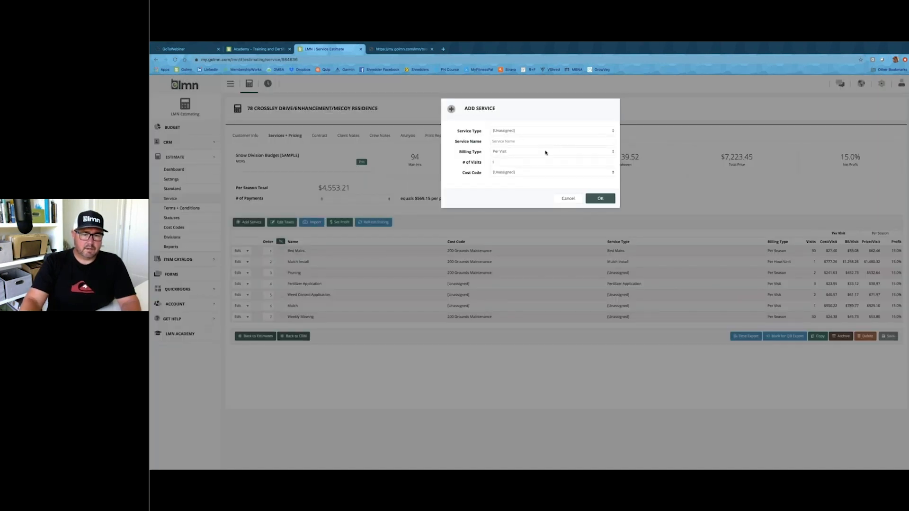
{"action": "left_click", "coordinate": [613, 152]}
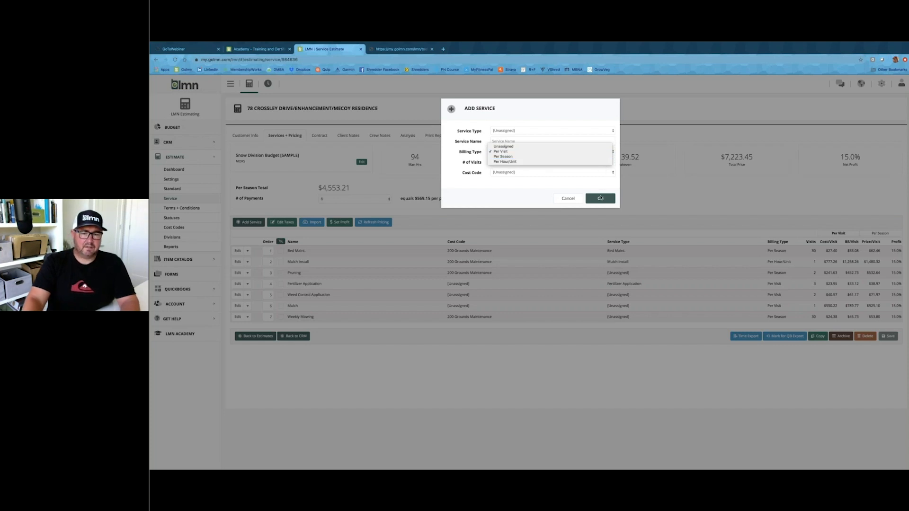
{"action": "left_click", "coordinate": [570, 200]}
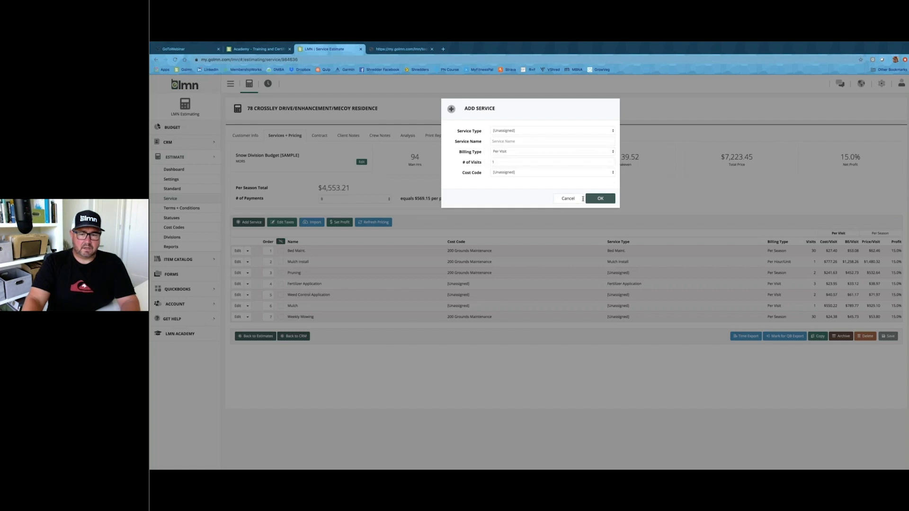
{"action": "left_click", "coordinate": [600, 199]}
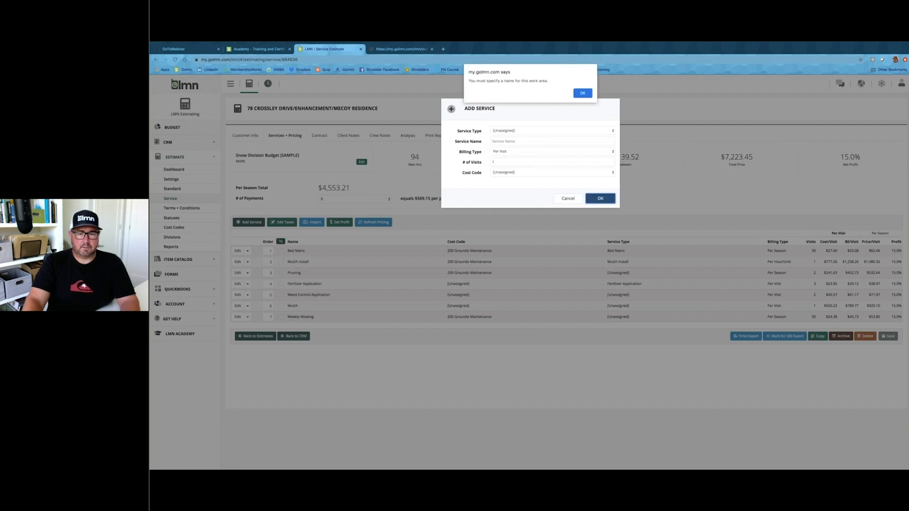
{"action": "left_click", "coordinate": [582, 93]}
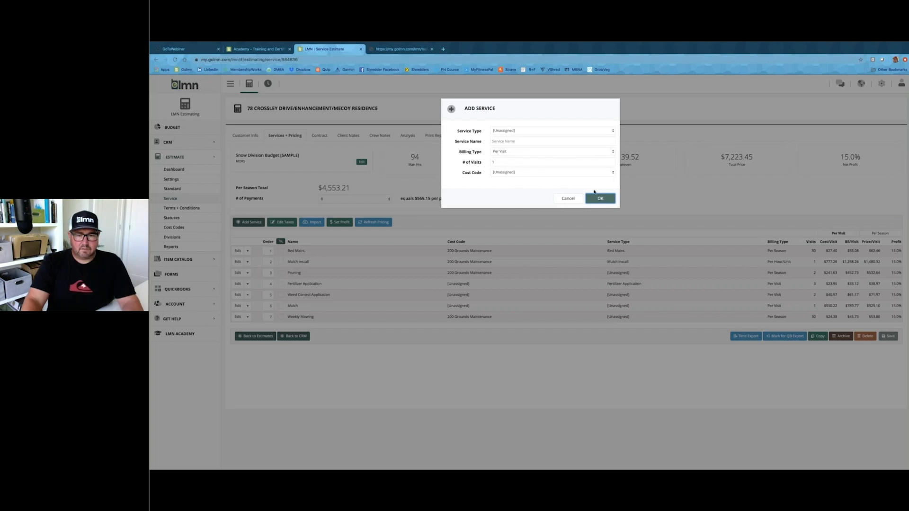
{"action": "left_click", "coordinate": [603, 199]}
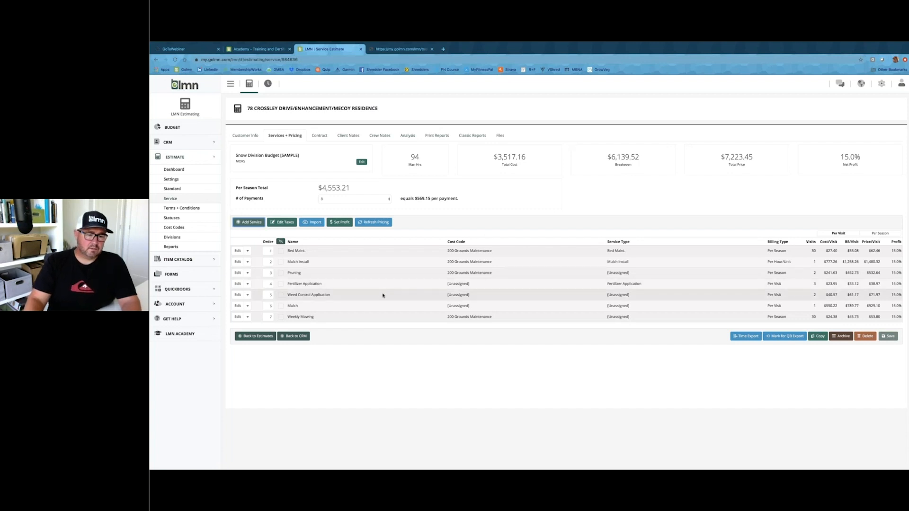
Step: Override the unit price of Maintenance Labor in the Weekly Mowing service with $60.00
{"action": "left_click", "coordinate": [372, 316]}
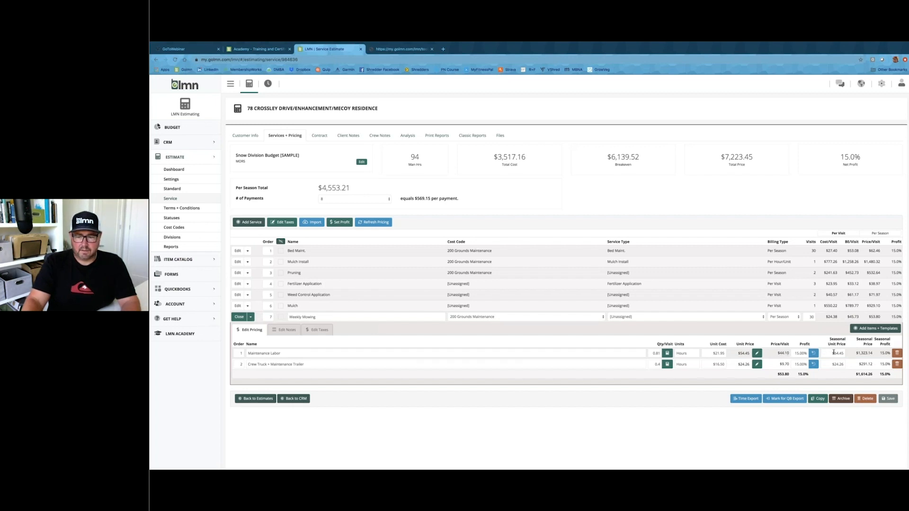
{"action": "left_click", "coordinate": [756, 353]}
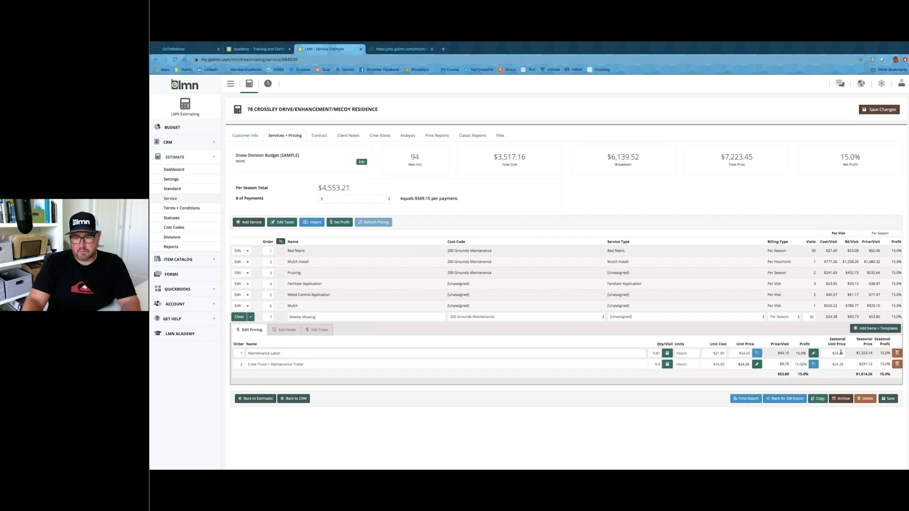
{"action": "left_click_drag", "start_coordinate": [738, 354], "coordinate": [762, 355]}
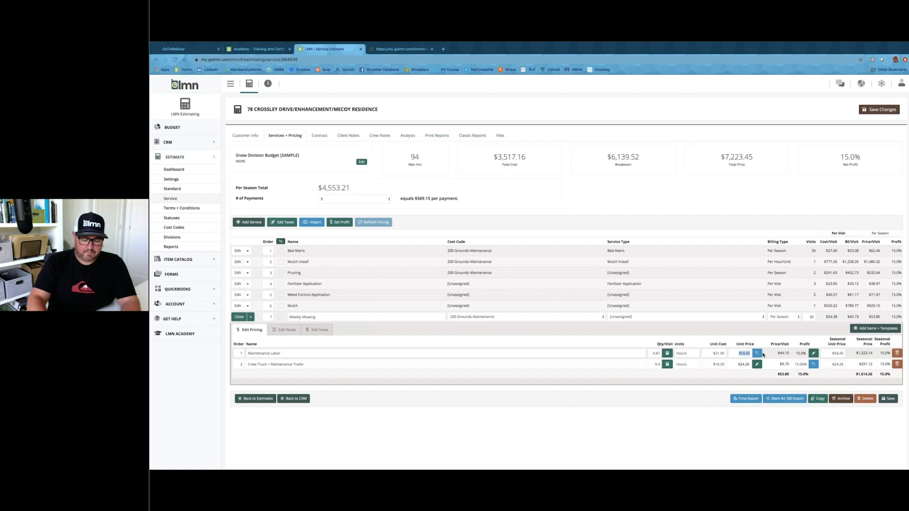
{"action": "type", "text": "60"}
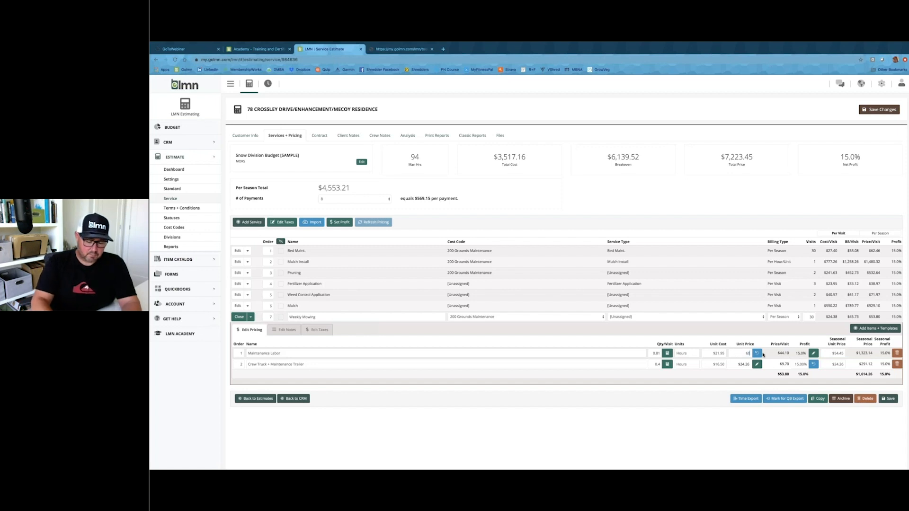
{"action": "type", "text": ".00"}
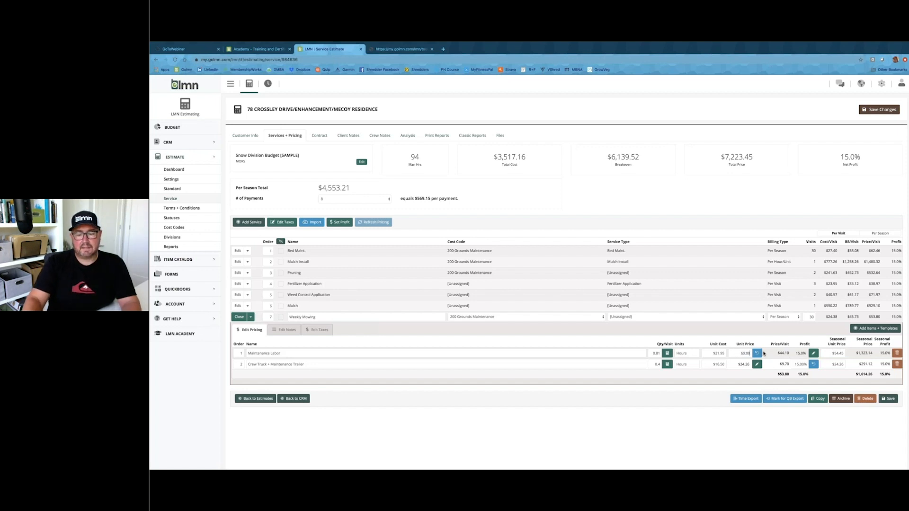
{"action": "left_click", "coordinate": [768, 346]}
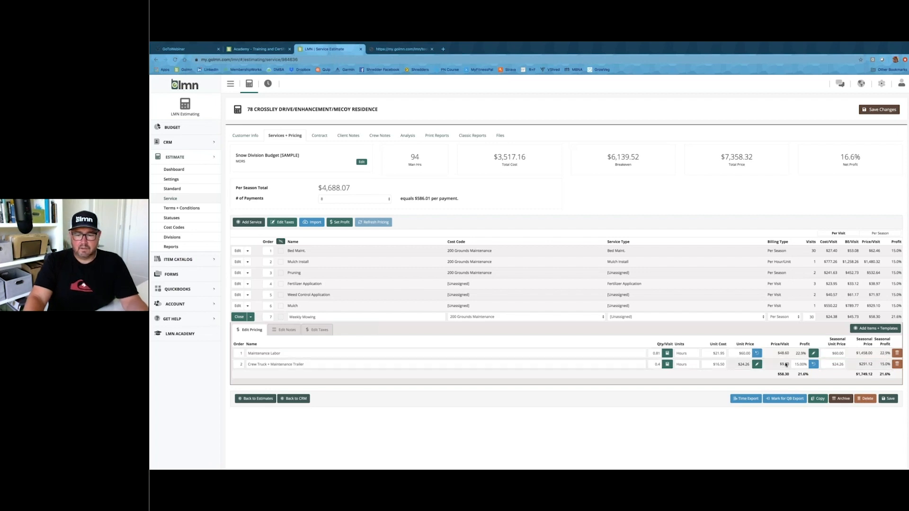
Step: Set the Maintenance Labor unit price in Weekly Mowing to $40.00
{"action": "left_click", "coordinate": [748, 354]}
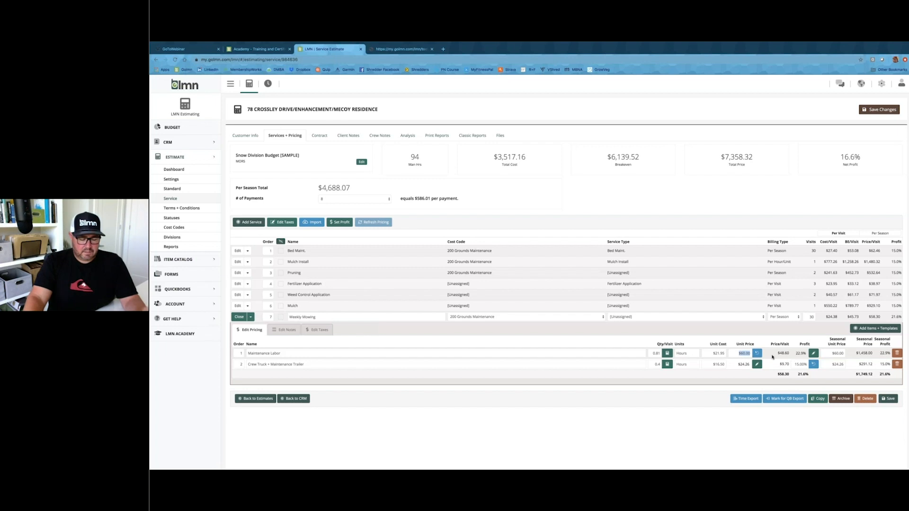
{"action": "type", "text": "40"}
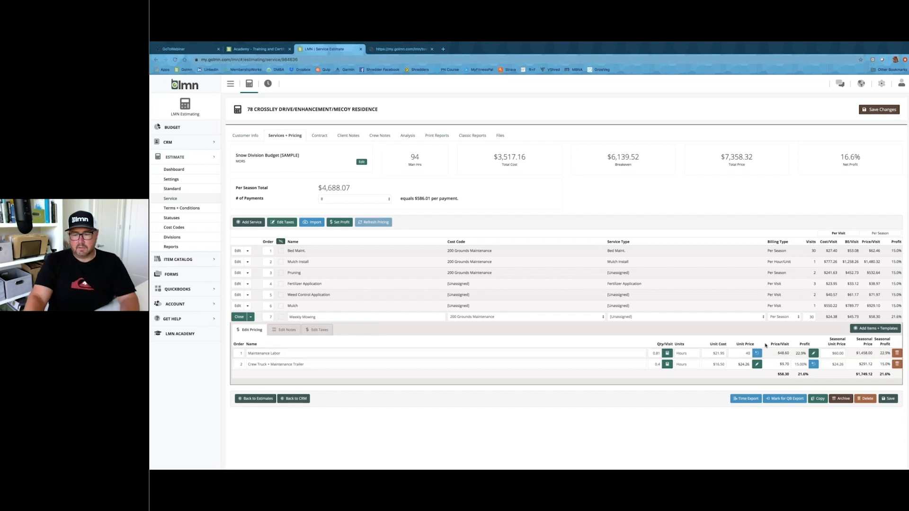
{"action": "left_click", "coordinate": [764, 343]}
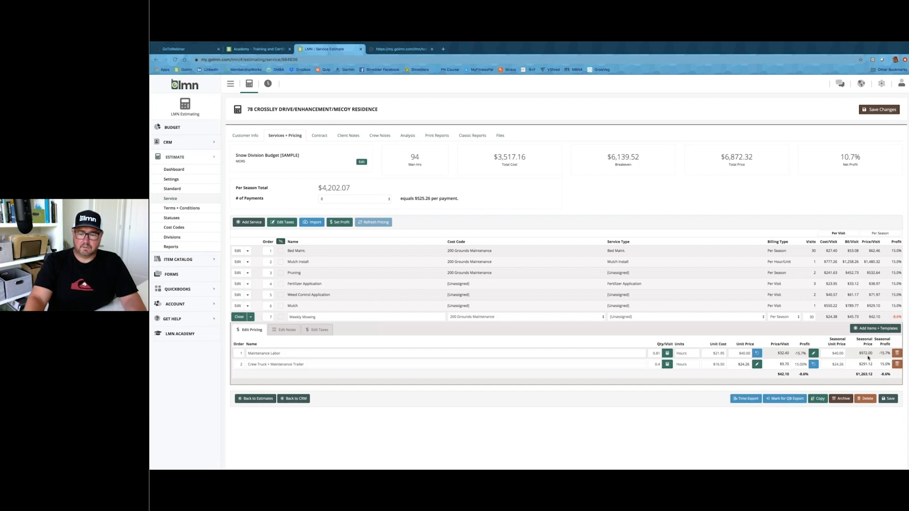
Step: Override the unit price of Crew Truck + Maintenance Trailer in Weekly Mowing, trying $0.00 and $1.00
{"action": "left_click", "coordinate": [757, 364]}
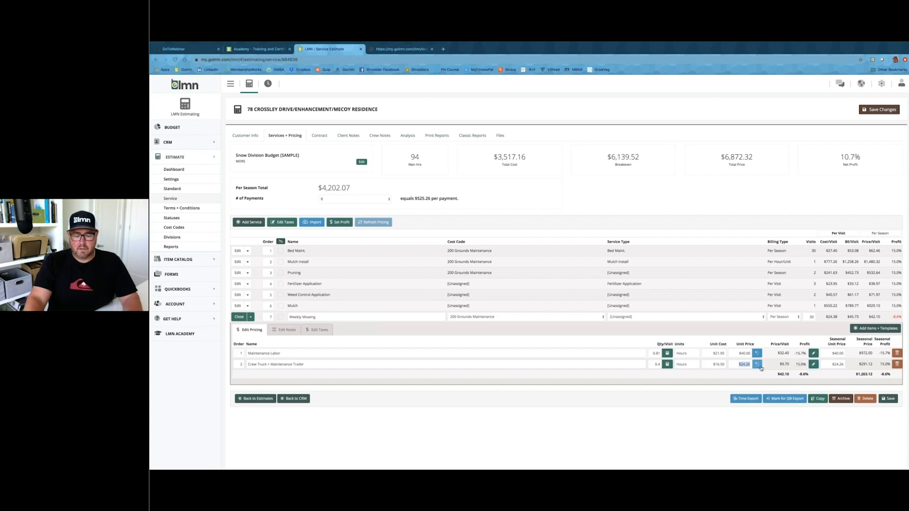
{"action": "type", "text": "0"}
{"action": "left_click", "coordinate": [739, 354]}
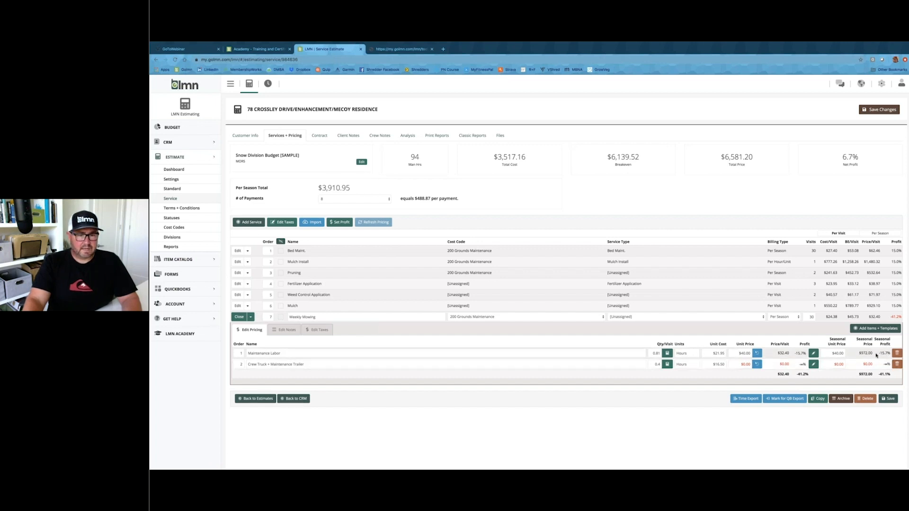
{"action": "left_click_drag", "start_coordinate": [739, 365], "coordinate": [763, 365]}
{"action": "type", "text": "1"}
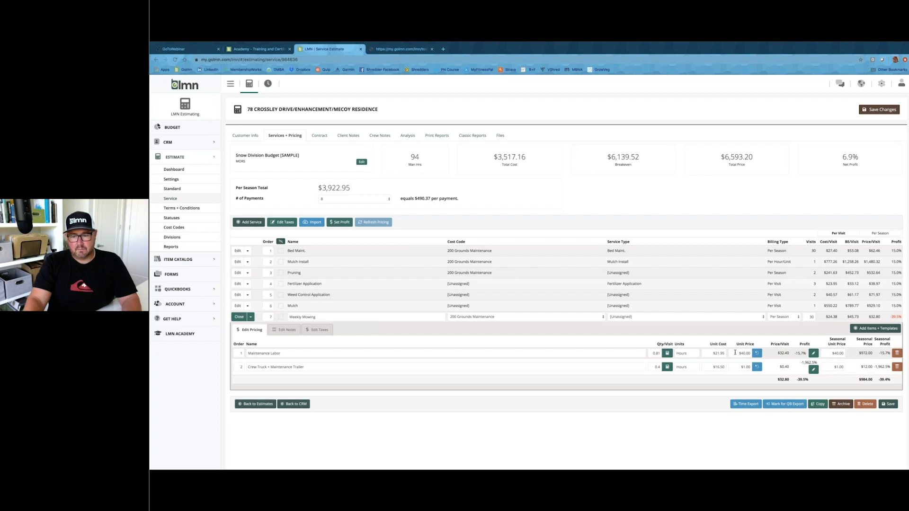
Step: Reset the overridden unit prices of both Weekly Mowing items to their calculated values and close the service
{"action": "left_click", "coordinate": [757, 354]}
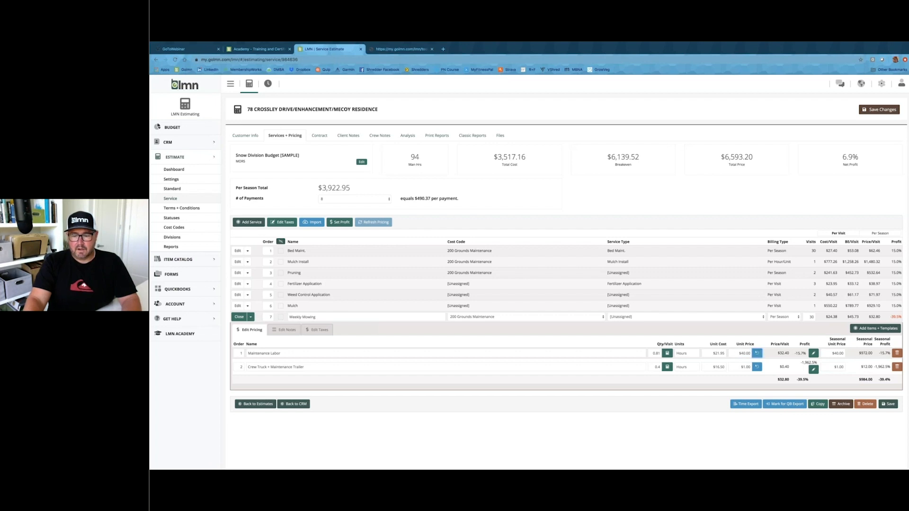
{"action": "left_click", "coordinate": [757, 367]}
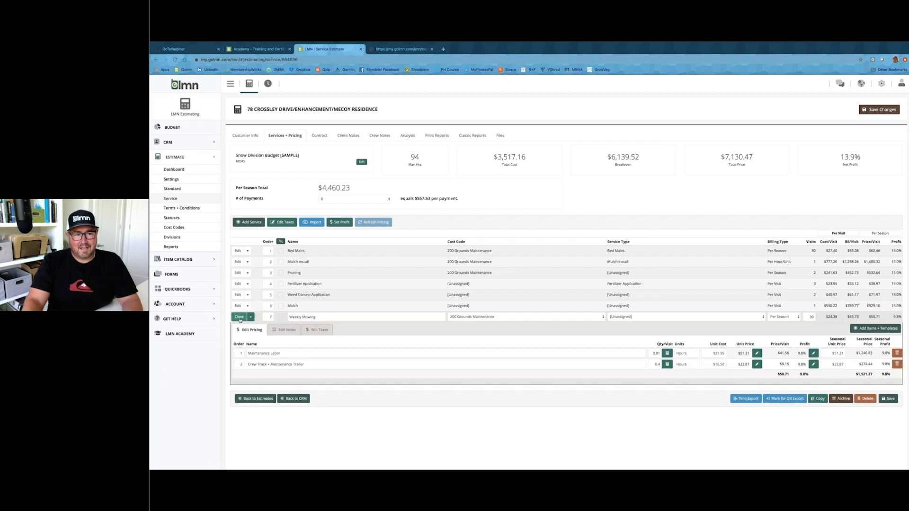
{"action": "left_click", "coordinate": [239, 317]}
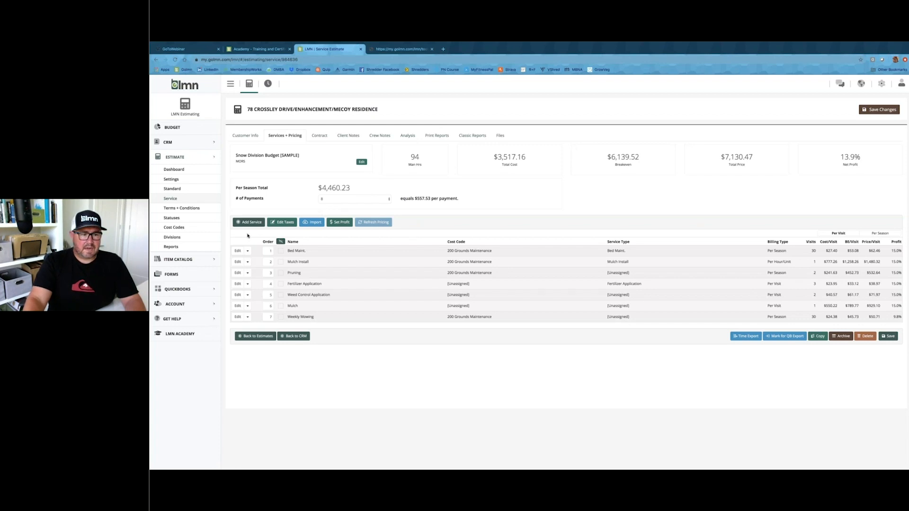
Step: Reopen Weekly Mowing and examine the materials, own equipment and Equipment Store machines available to add to the service
{"action": "left_click", "coordinate": [311, 317]}
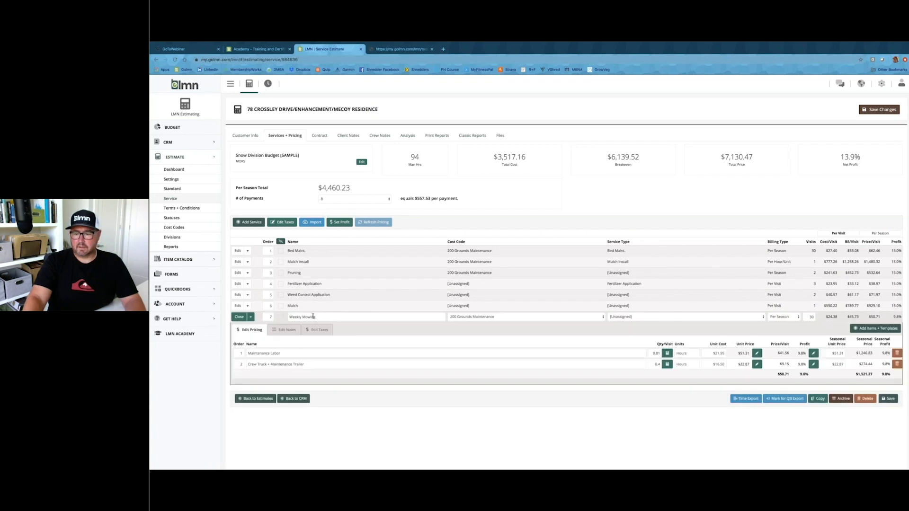
{"action": "left_click", "coordinate": [866, 330]}
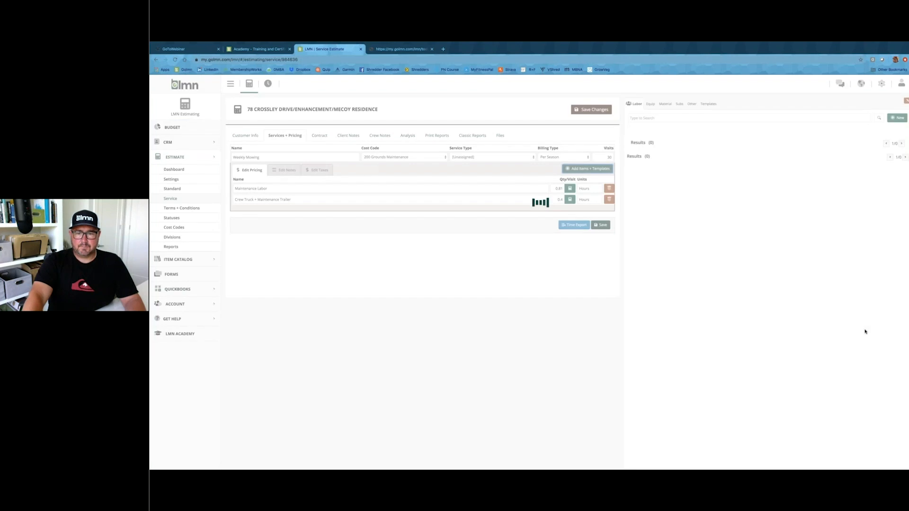
{"action": "left_click", "coordinate": [665, 105]}
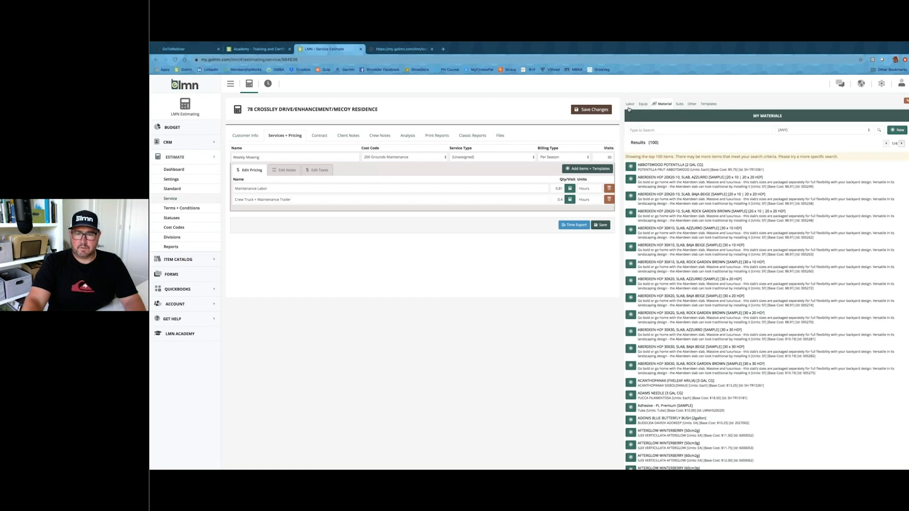
{"action": "left_click", "coordinate": [645, 105]}
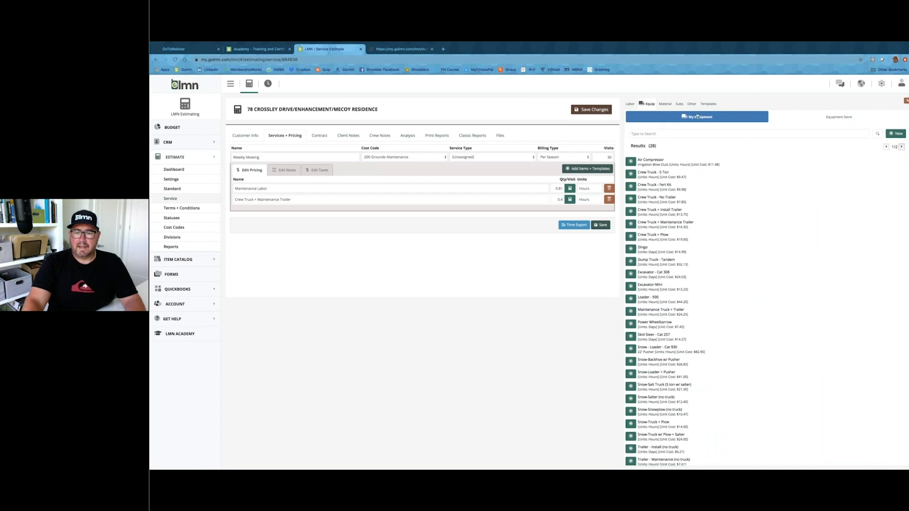
{"action": "left_click", "coordinate": [812, 118]}
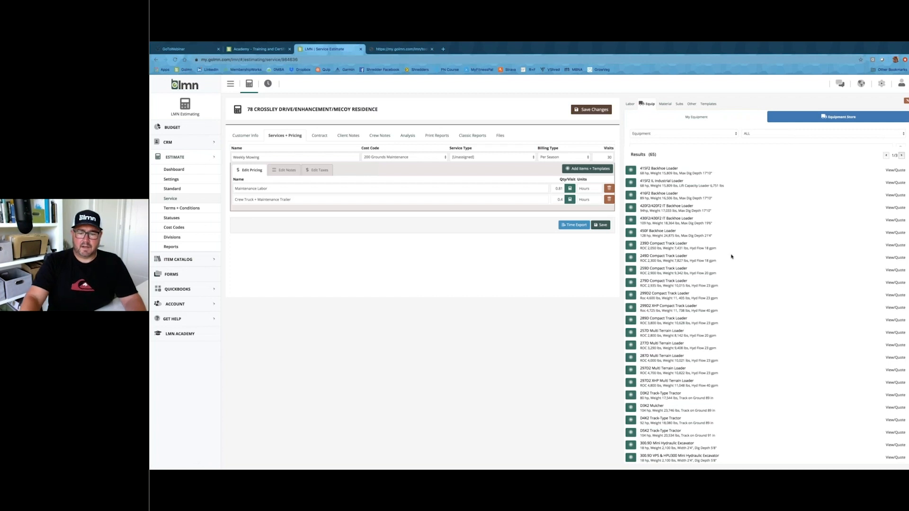
{"action": "scroll", "coordinate": [731, 253], "scroll_direction": "down", "scroll_amount": 2}
{"action": "scroll", "coordinate": [733, 248], "scroll_direction": "up", "scroll_amount": 2}
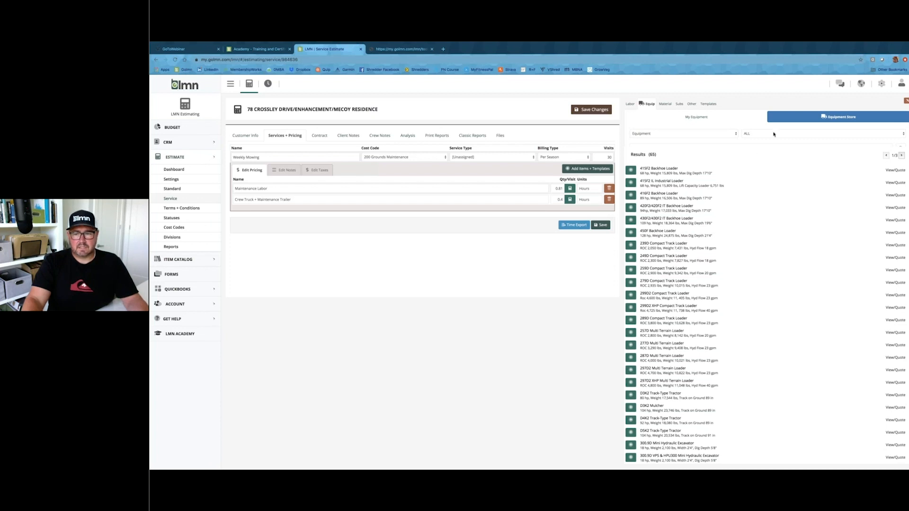
{"action": "left_click", "coordinate": [712, 121]}
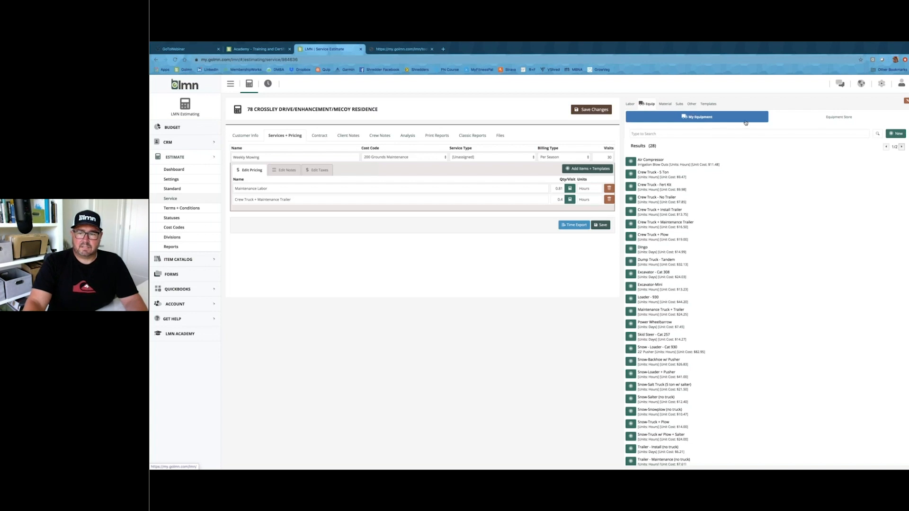
{"action": "left_click", "coordinate": [786, 121]}
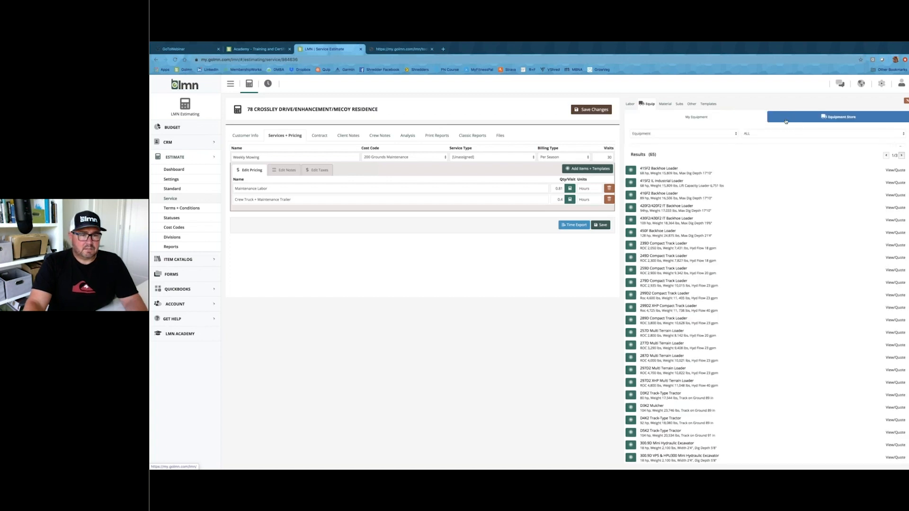
{"action": "left_click", "coordinate": [666, 105]}
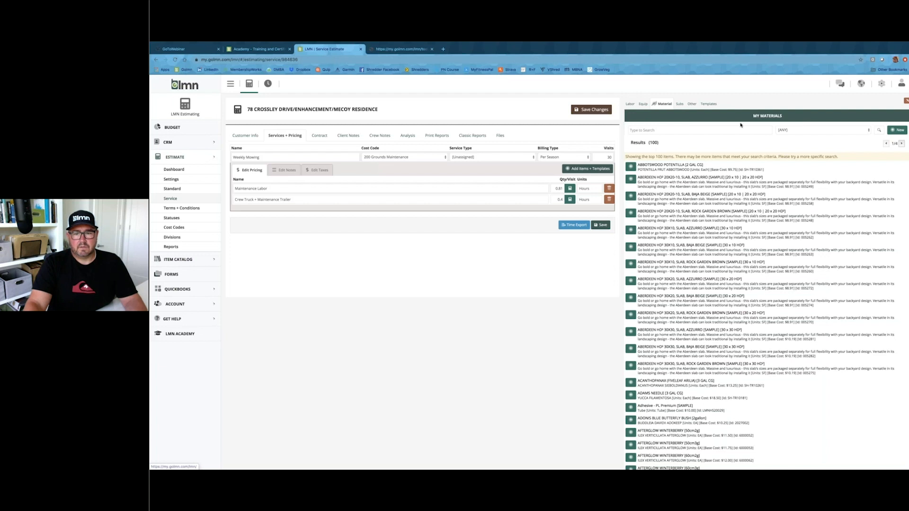
{"action": "left_click", "coordinate": [646, 105]}
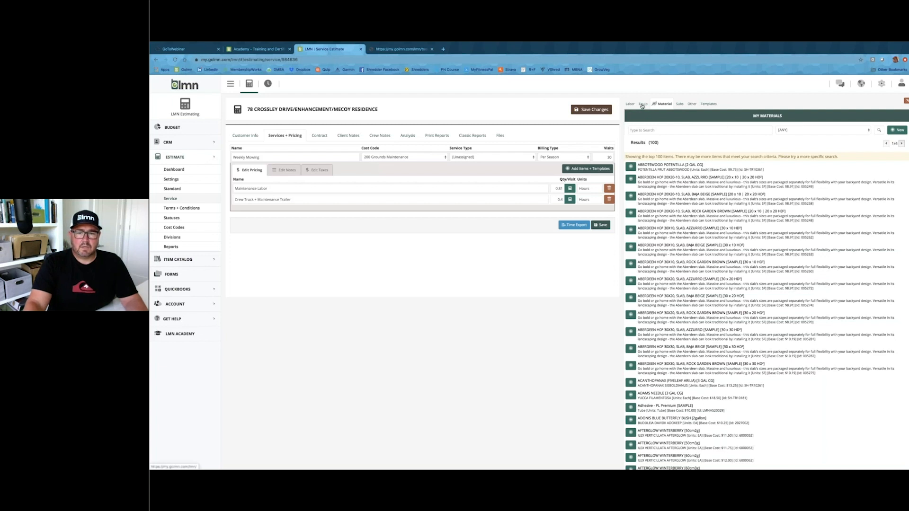